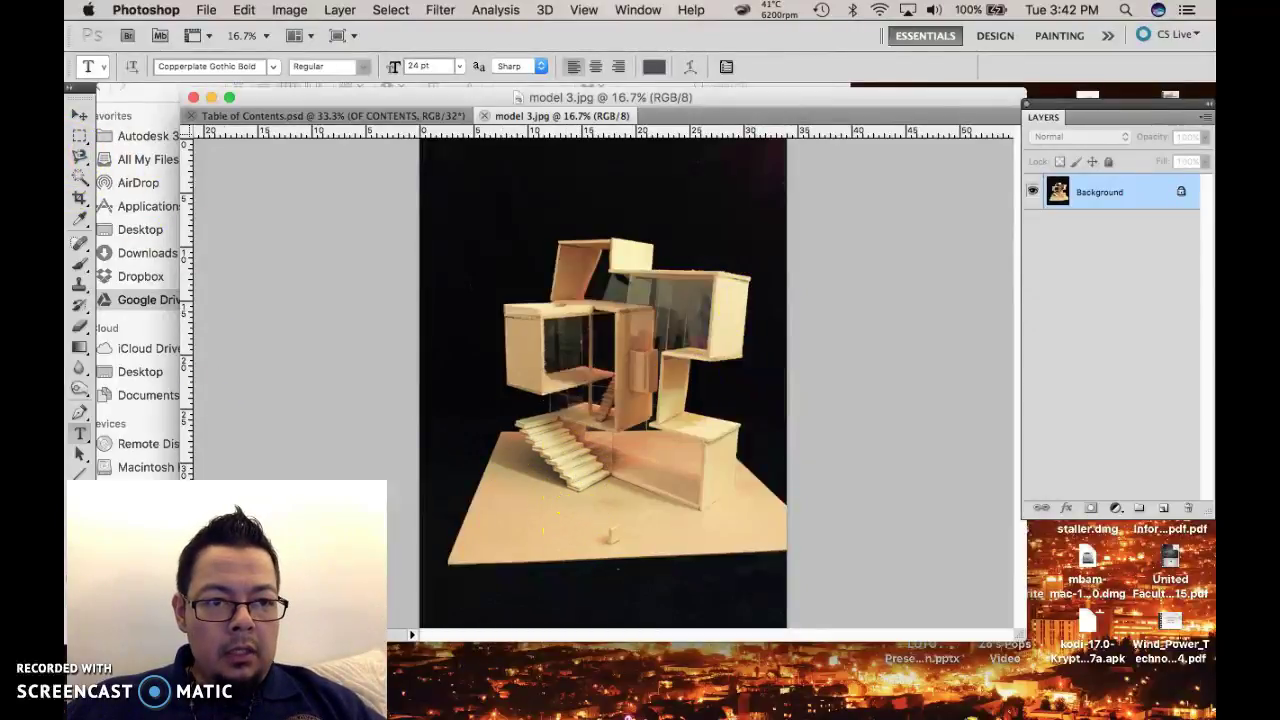
- Look through the Lasso and Magic Wand tools, then pick the Clone Stamp and try a stroke on the model
left_click(82, 162)
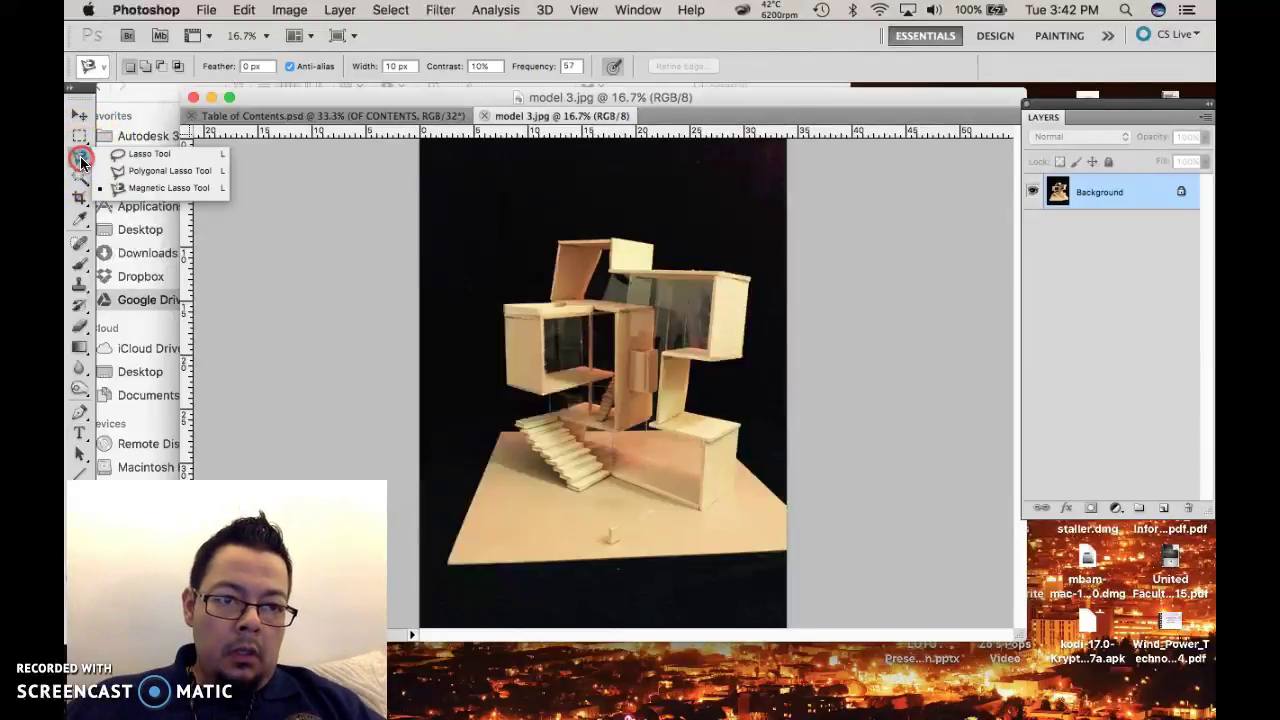
left_click(82, 178)
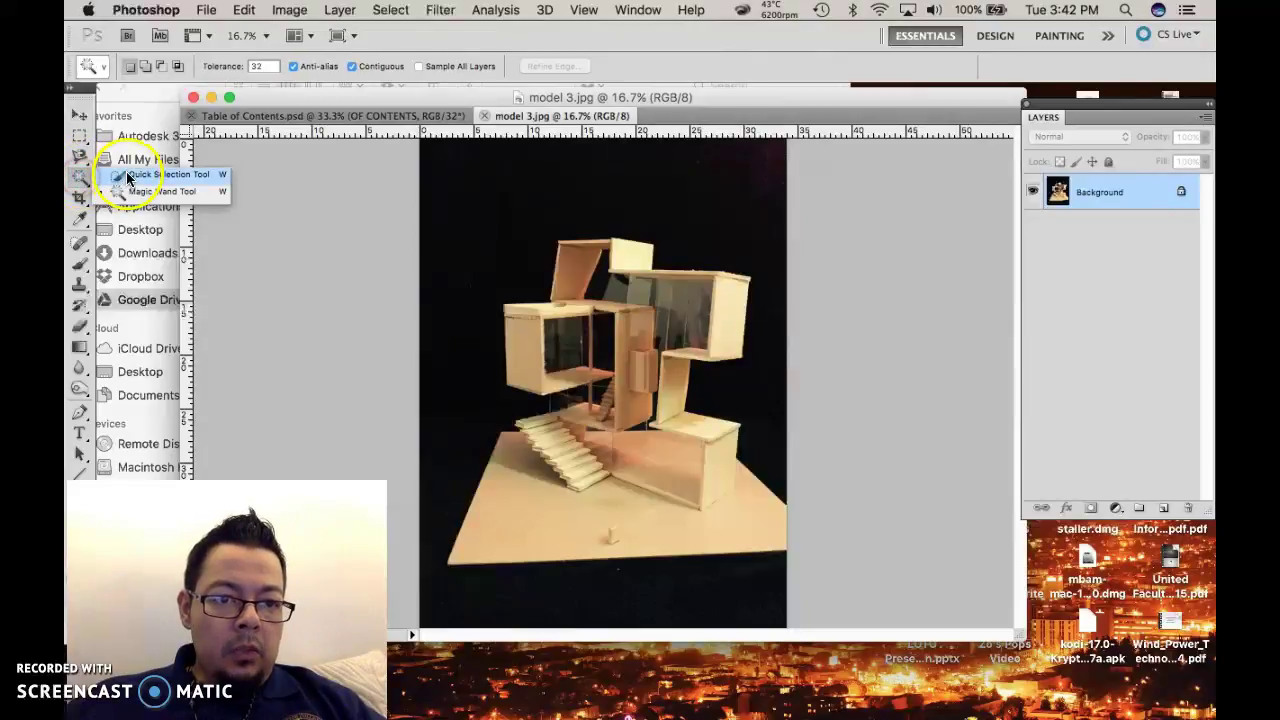
left_click(841, 492)
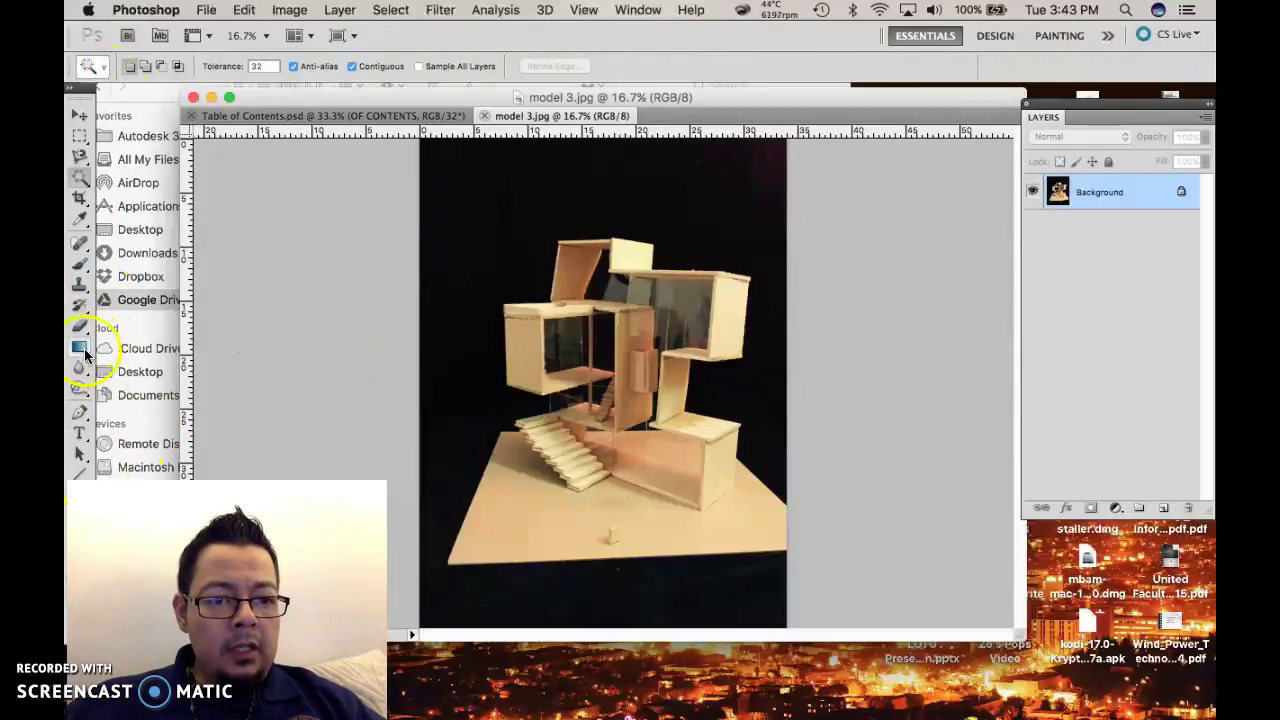
left_click_drag(82, 288, 127, 284)
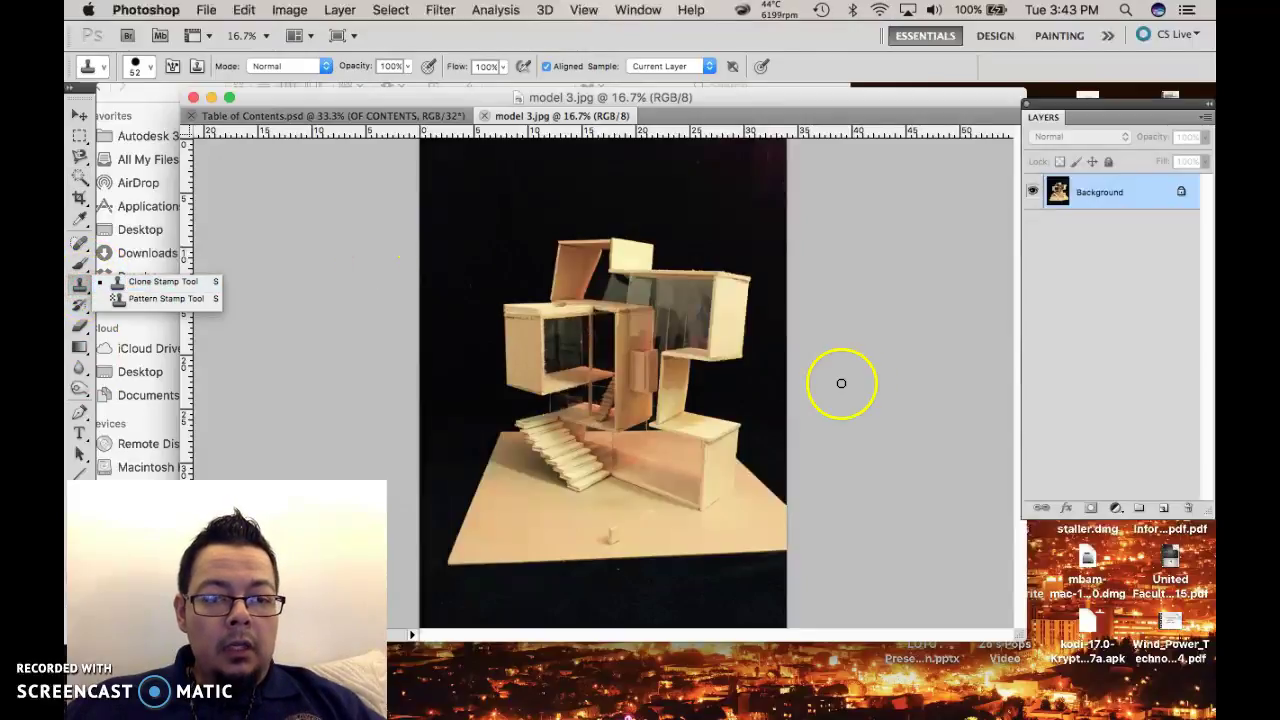
left_click(886, 377, "alt")
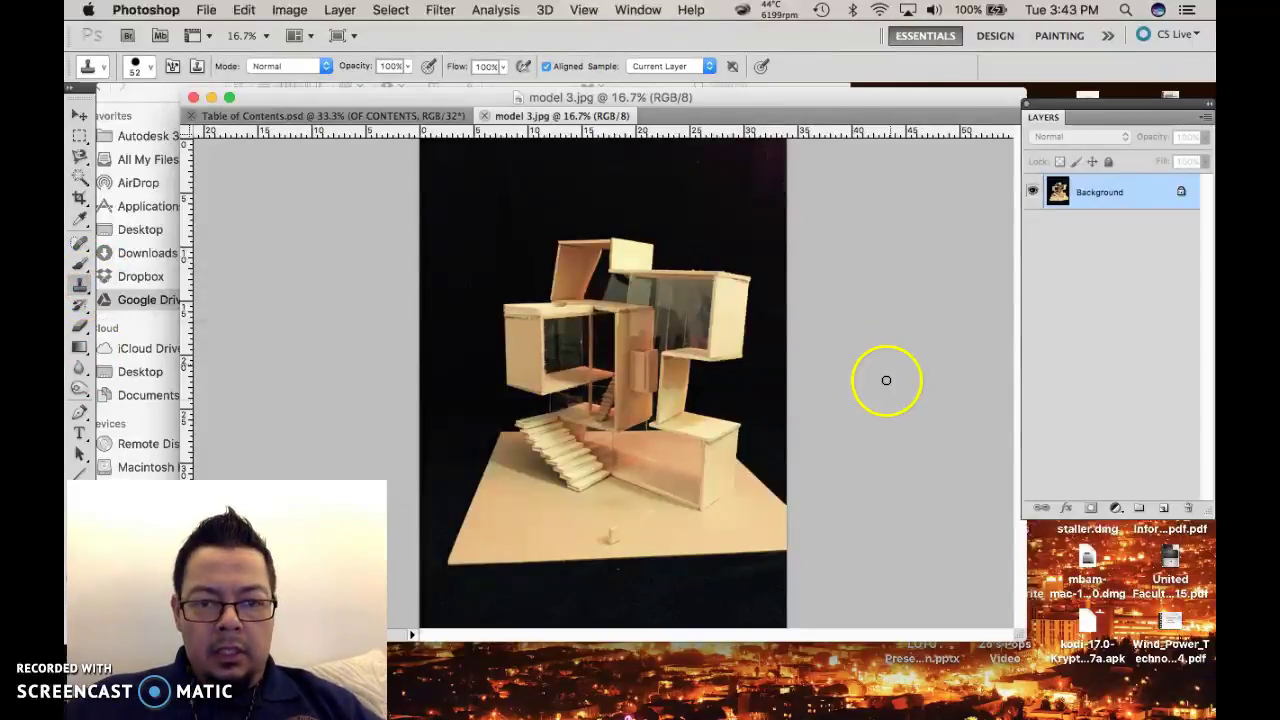
mouse_move(678, 354)
left_mouse_down()
mouse_move(466, 324)
mouse_move(547, 341)
left_mouse_up()
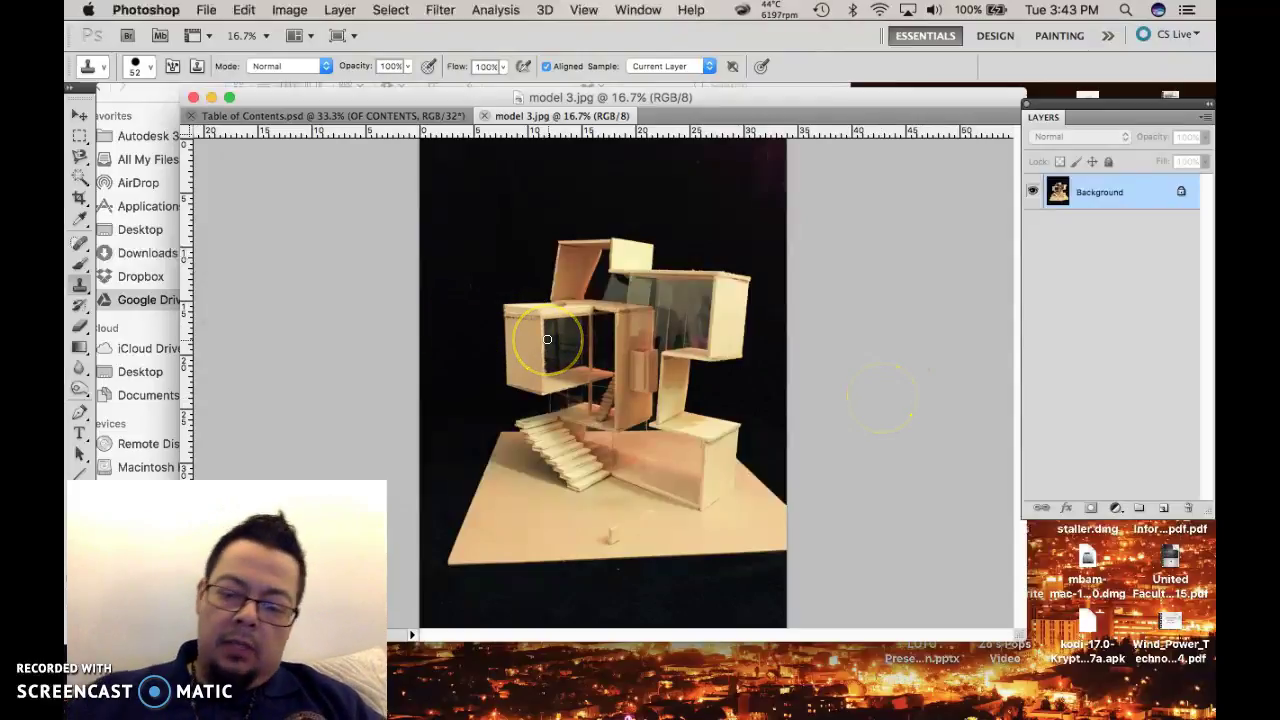
- Zoom to 100% and bring the left box's frayed top edge into view
key("super+equal")
key("super+equal")
key("super+equal")
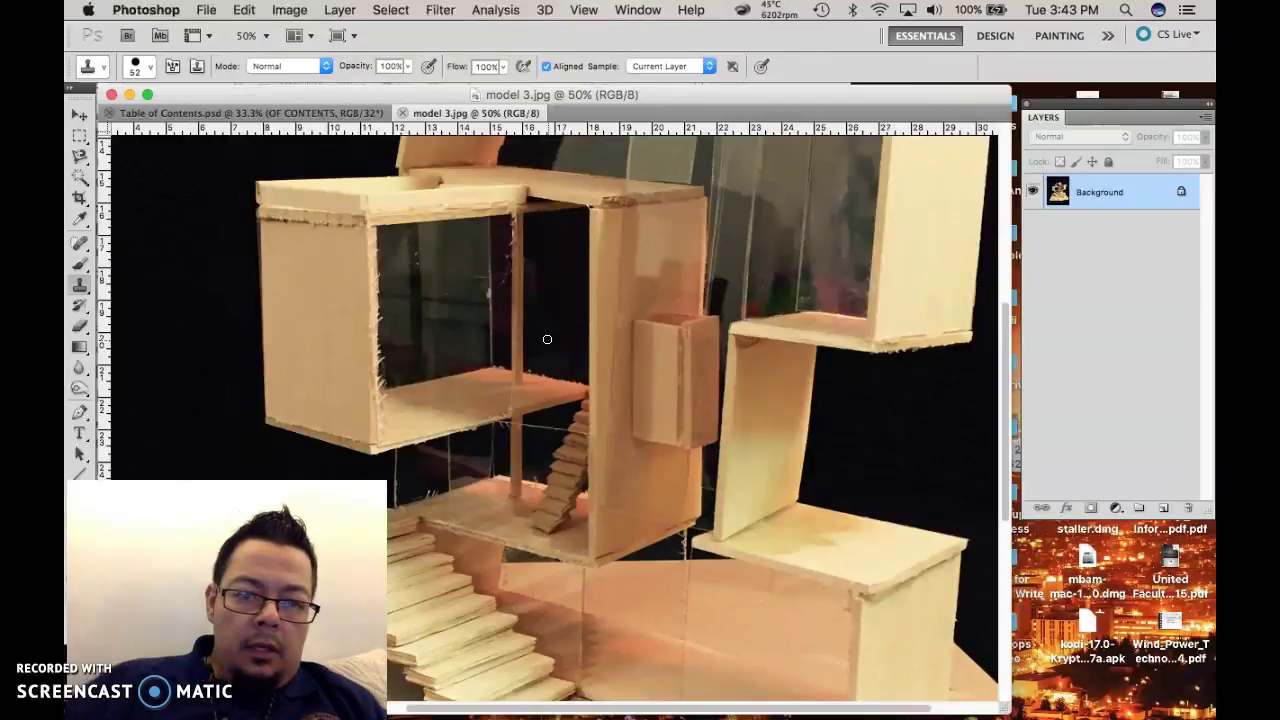
mouse_move(546, 340)
left_mouse_down()
mouse_move(496, 397)
mouse_move(381, 312)
mouse_move(345, 251)
mouse_move(259, 210)
mouse_move(327, 203)
mouse_move(357, 215)
mouse_move(250, 232)
mouse_move(331, 219)
mouse_move(346, 231)
mouse_move(282, 221)
left_mouse_up()
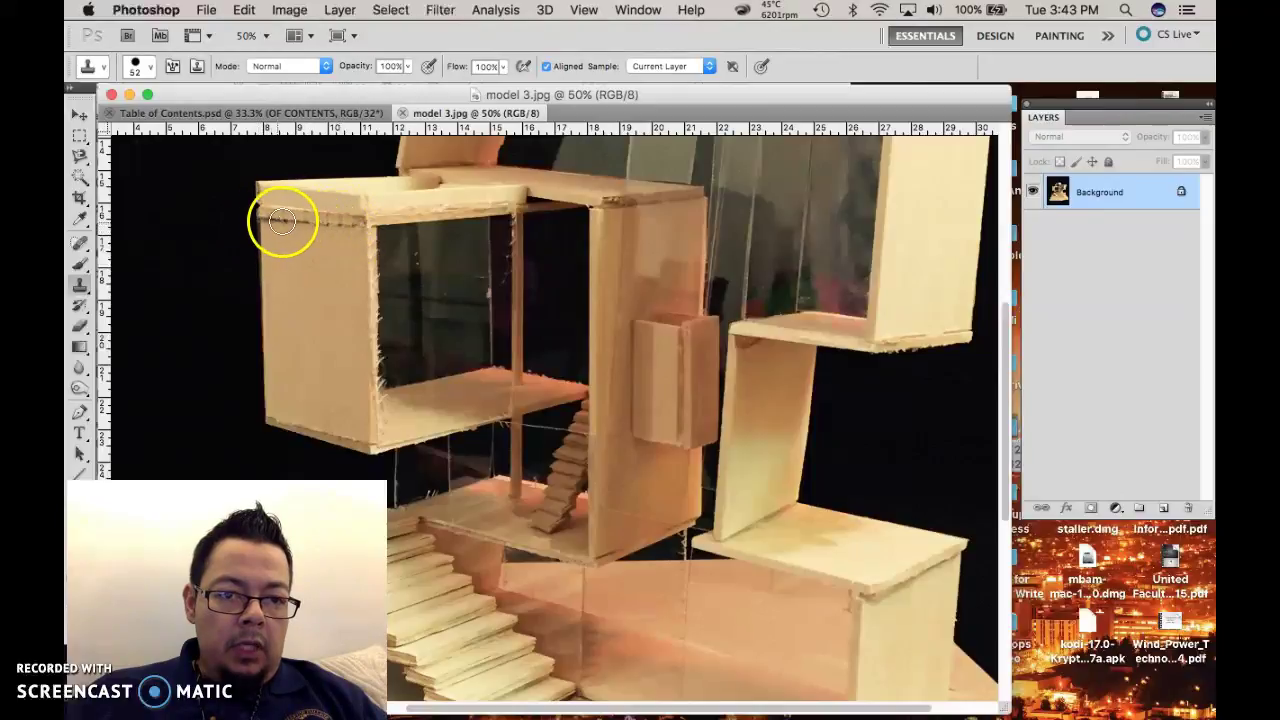
key("super+alt+0")
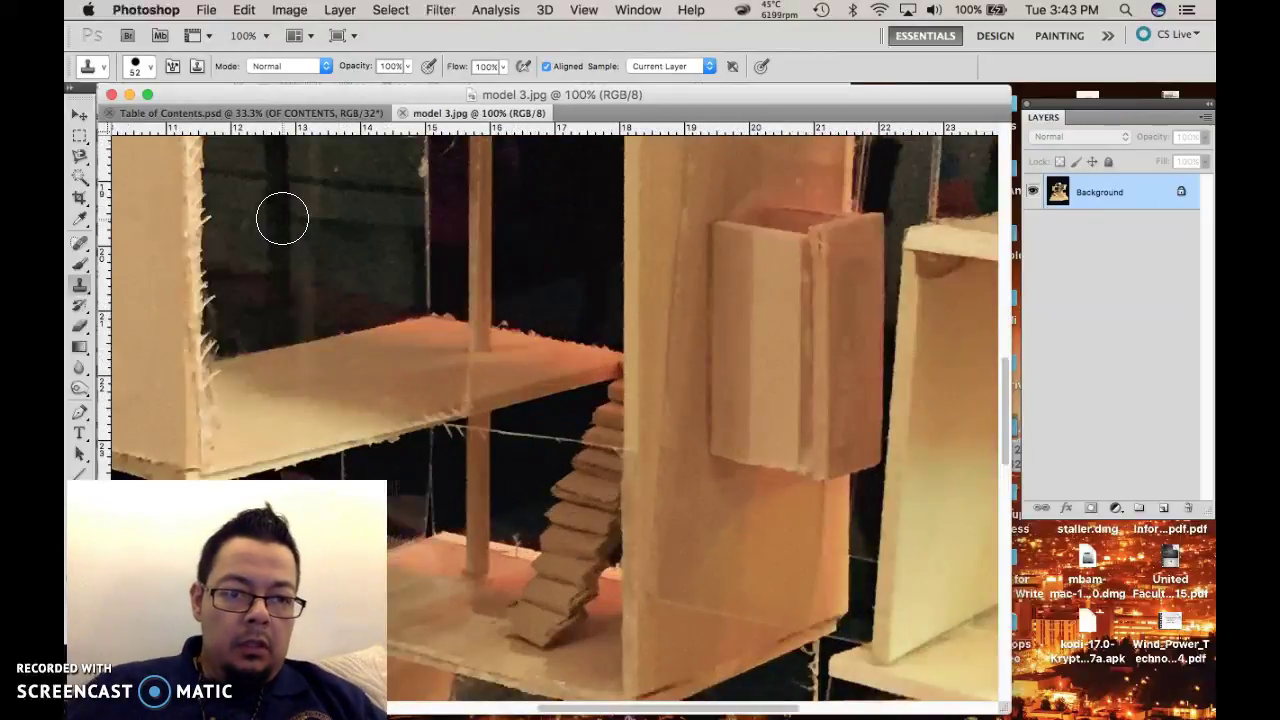
scroll(282, 218, "up", 10)
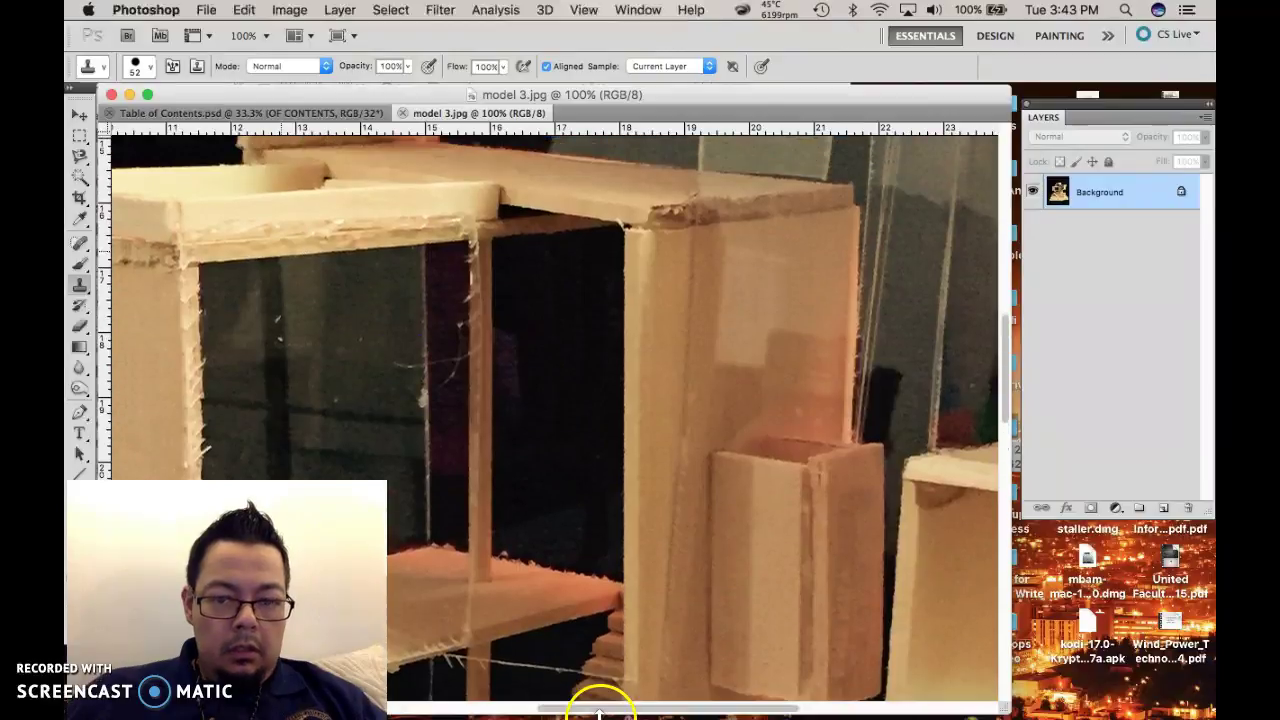
left_click_drag(601, 706, 452, 708)
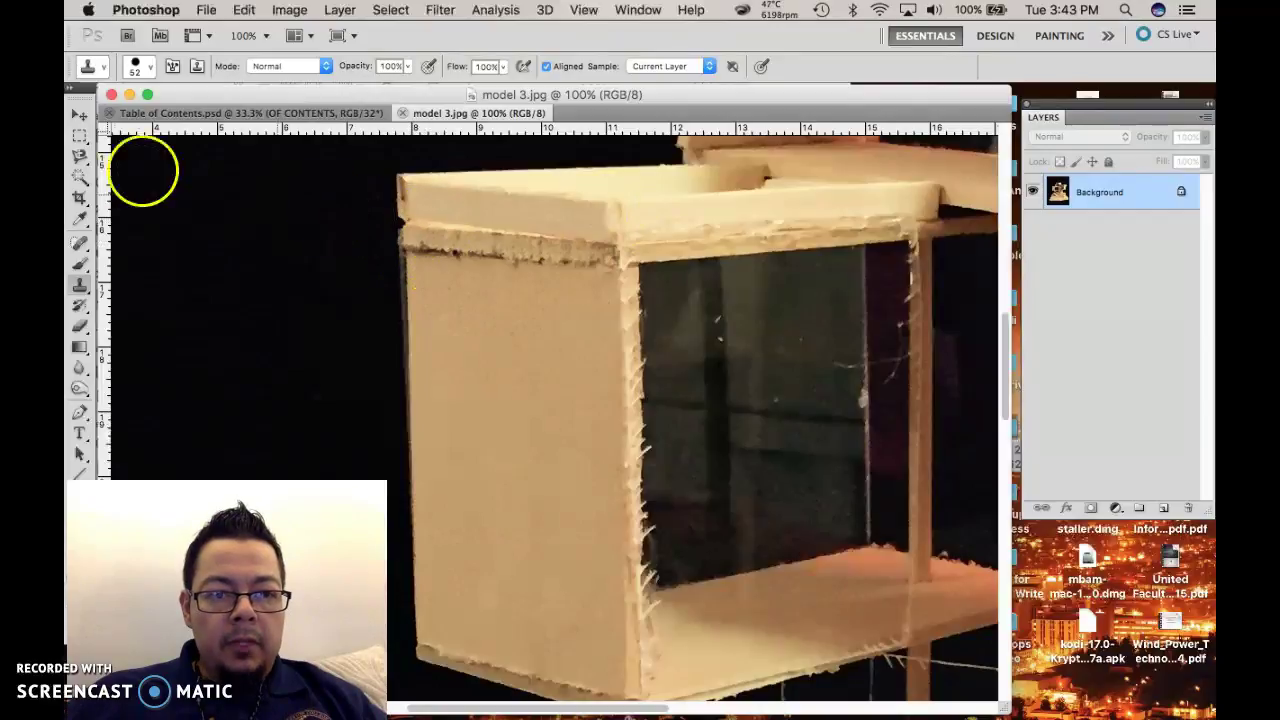
- Reselect the Clone Stamp Tool after briefly choosing the Move tool
left_click(80, 113)
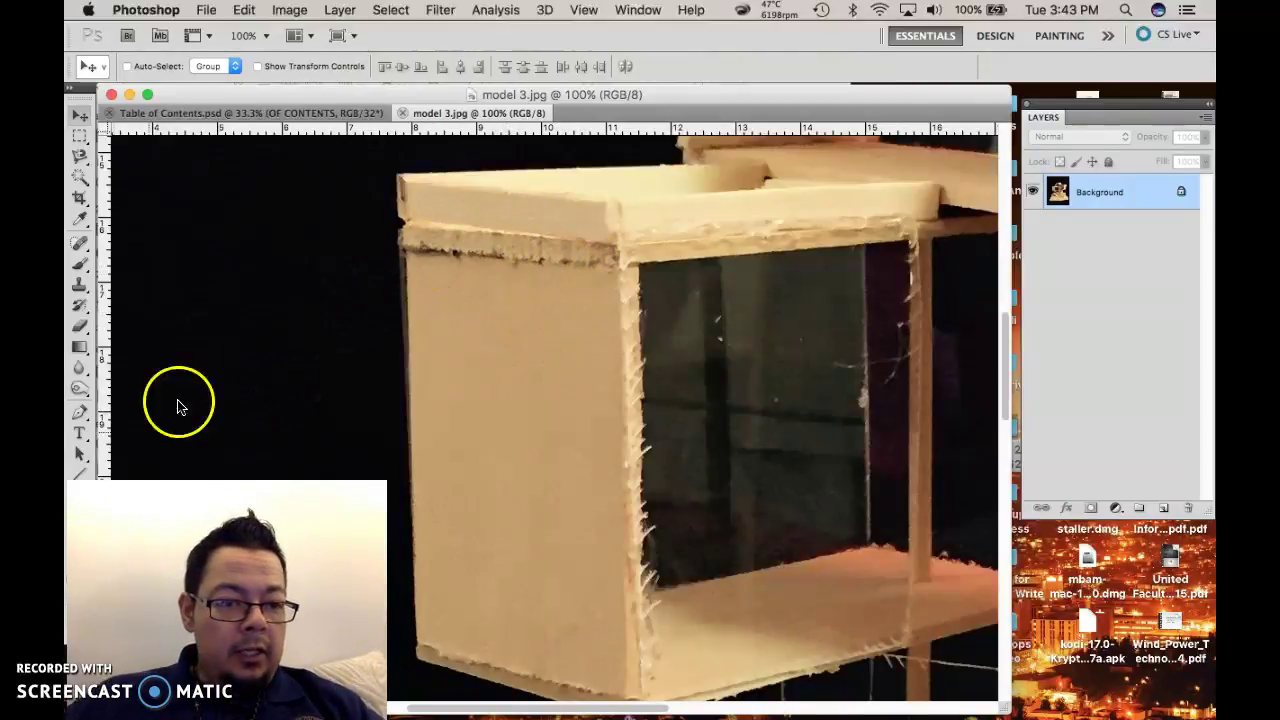
left_click(81, 287)
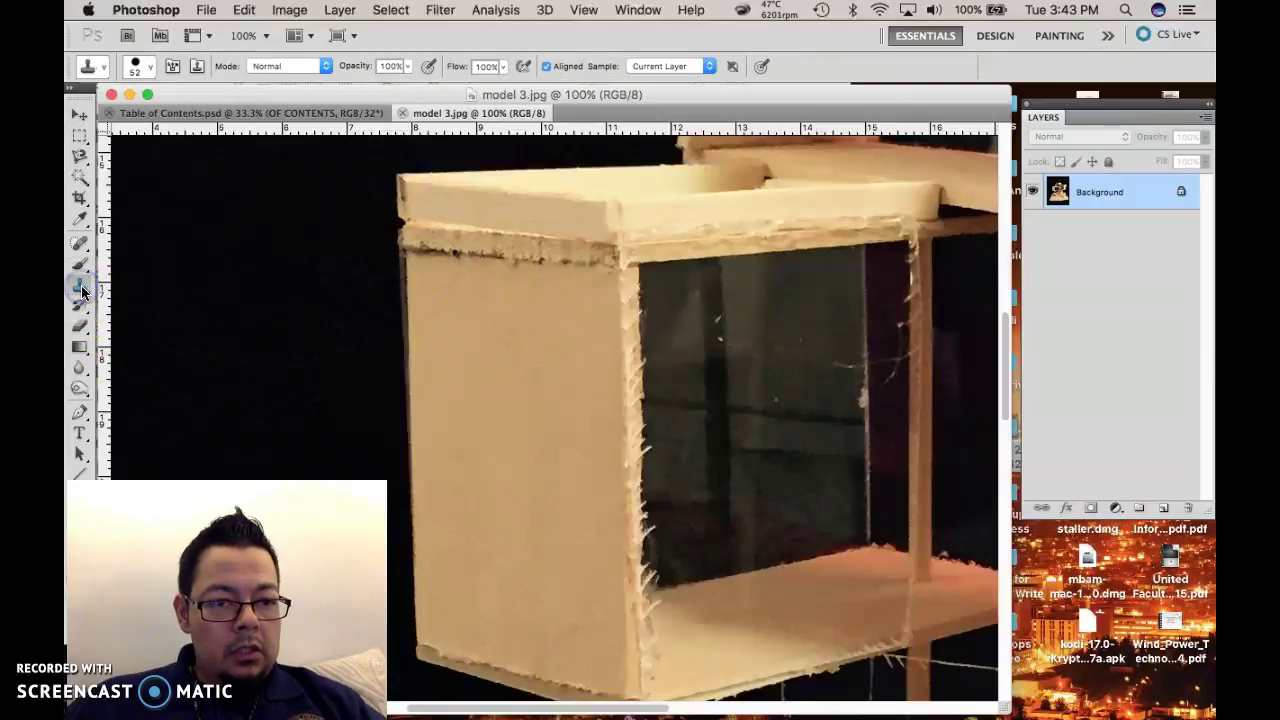
left_click_drag(81, 287, 141, 284)
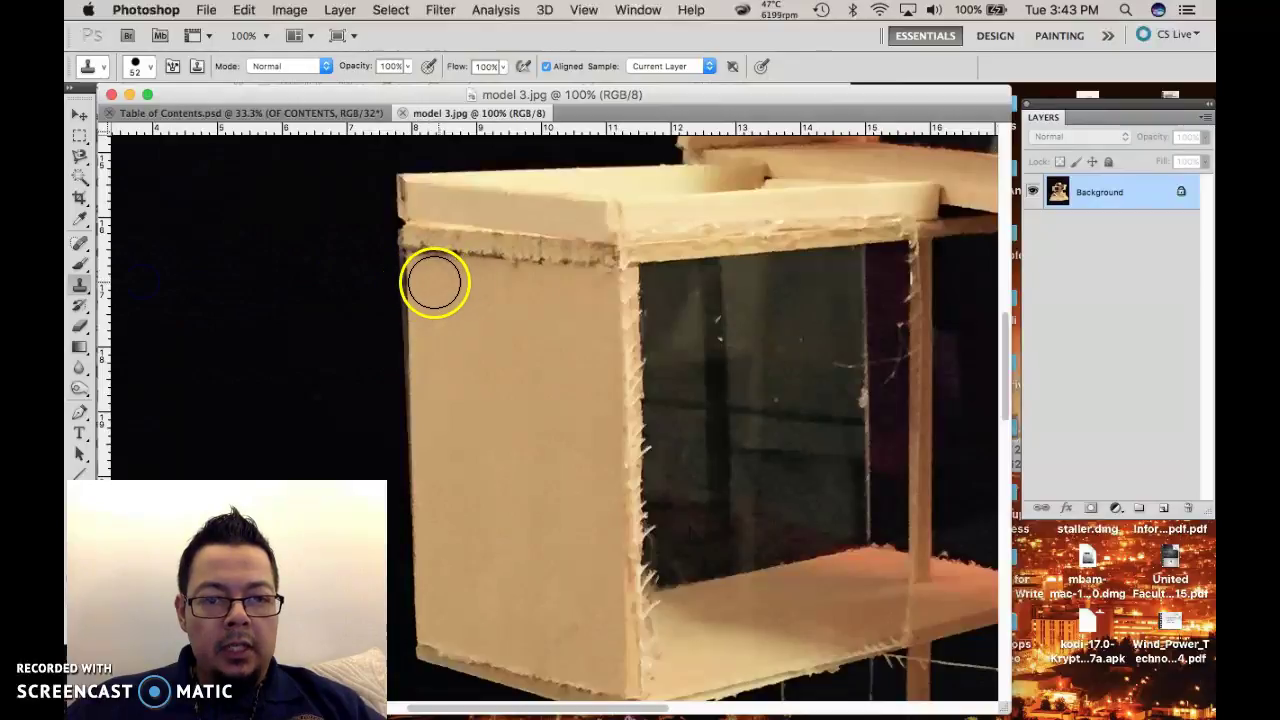
- Shrink the Clone Stamp brush from 28 px to 19 px and try cloning the box's top edge
right_click(440, 287)
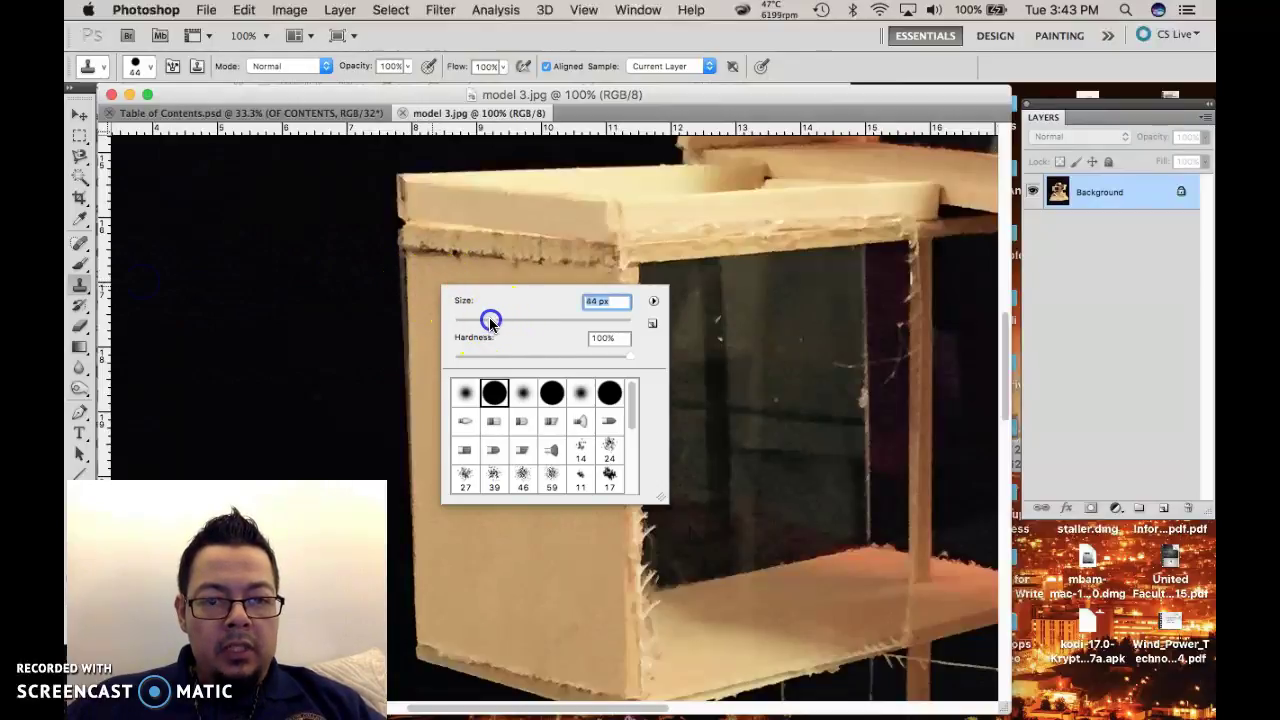
left_click_drag(476, 322, 476, 322)
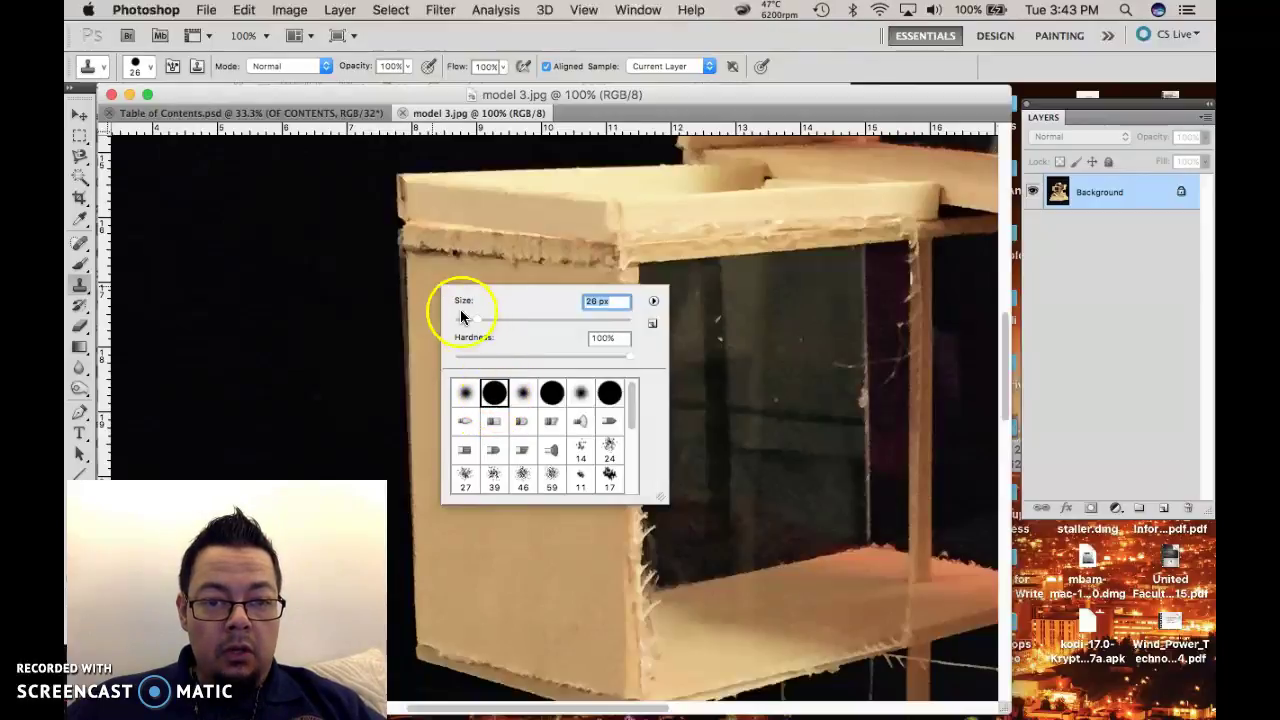
left_click_drag(475, 323, 470, 320)
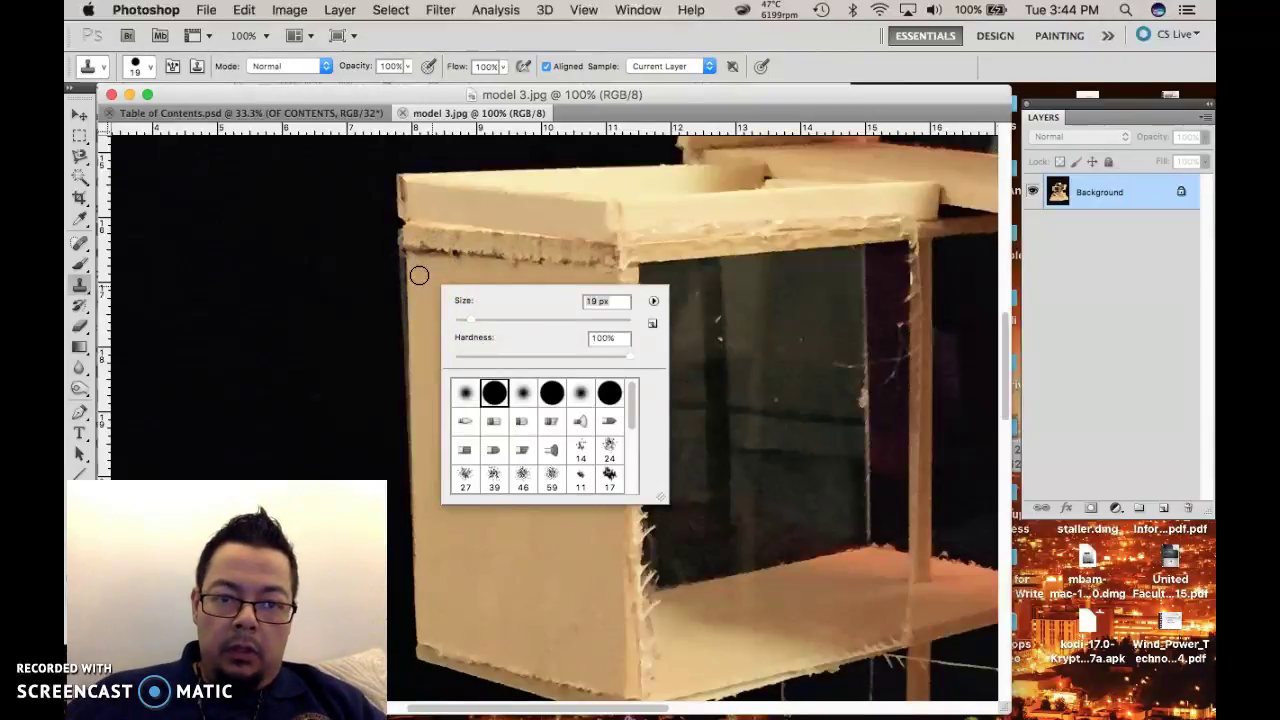
left_click(421, 276)
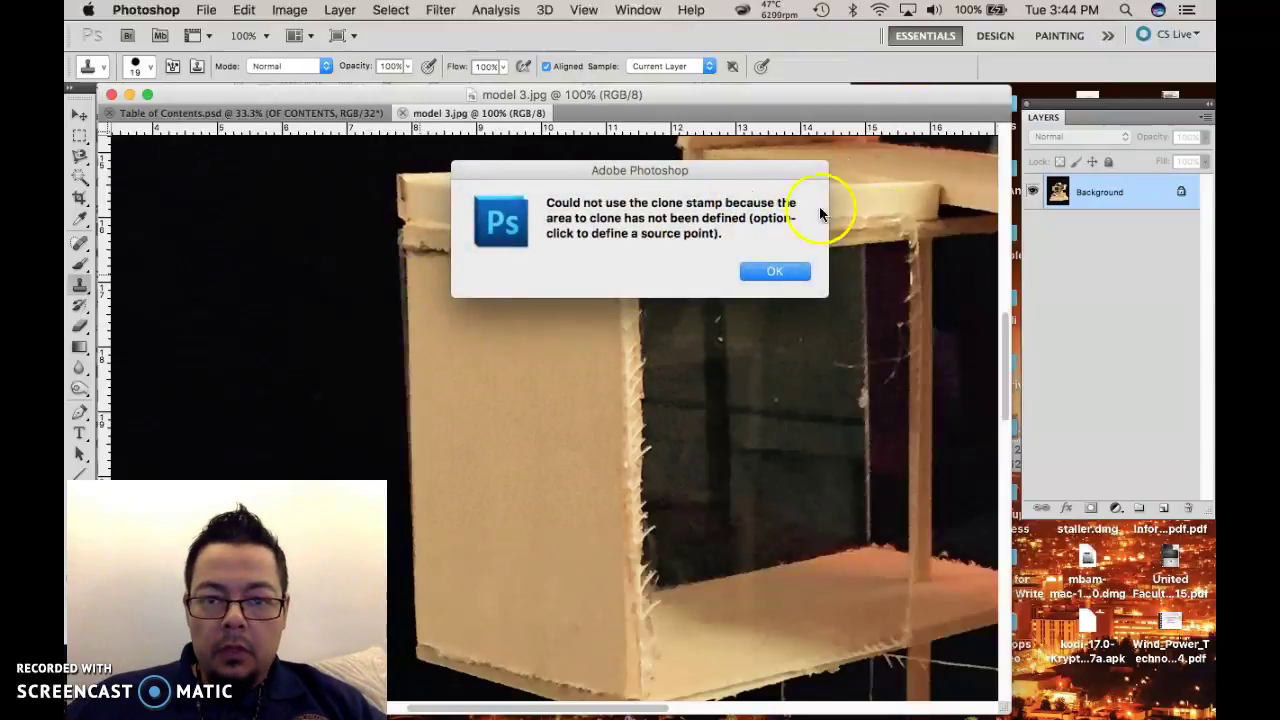
- Dismiss the missing-source warning and zoom to 300% on the box's top edge
left_click(770, 272)
key("super+equal")
key("super+equal")
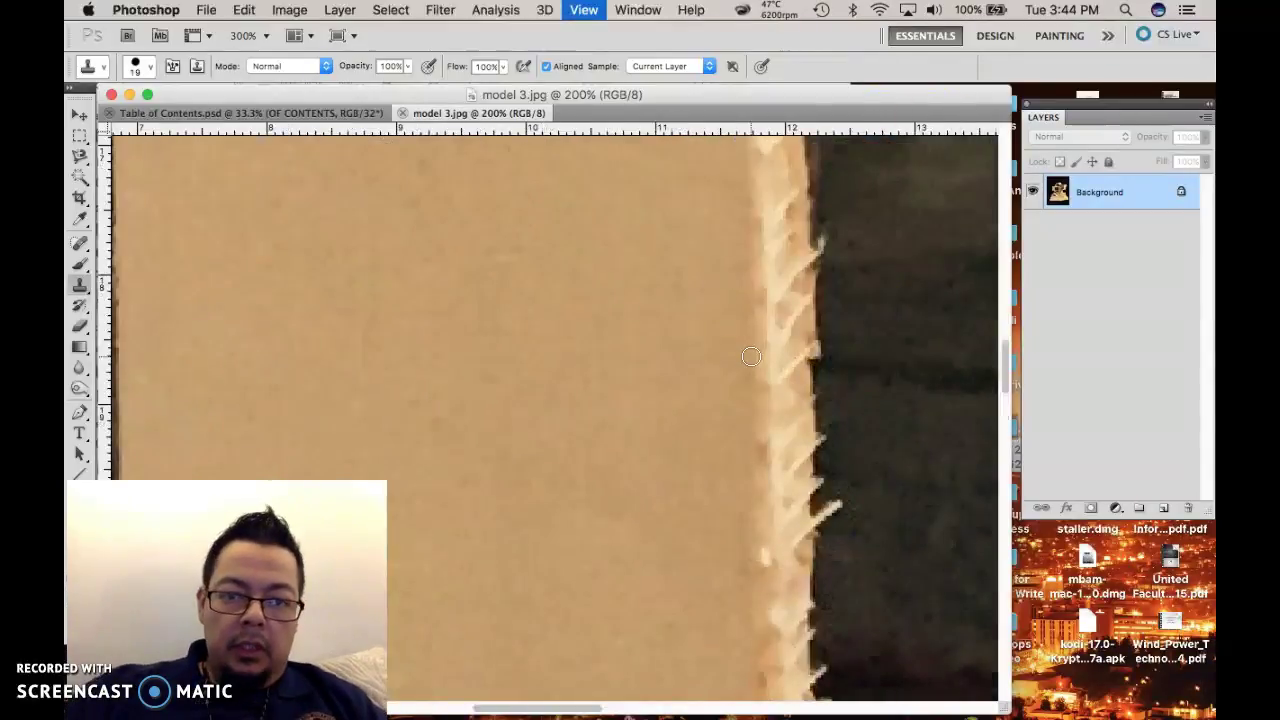
scroll(650, 421, "up", 5)
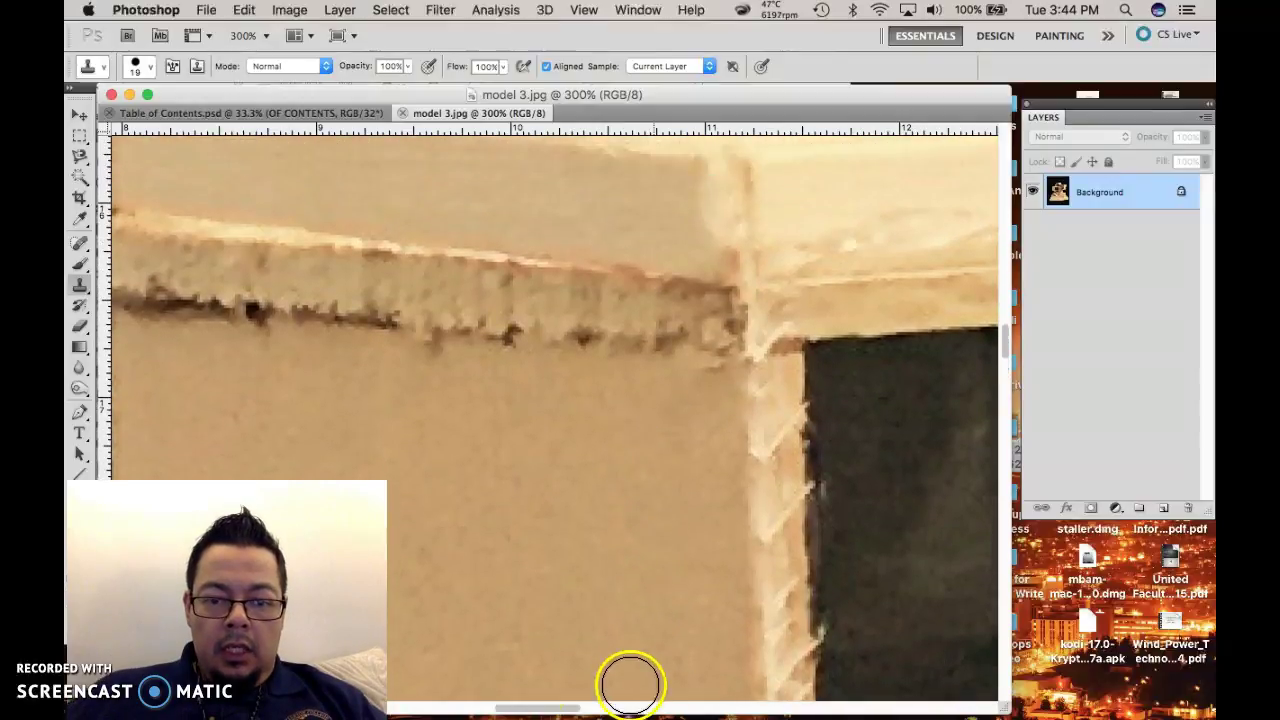
mouse_move(531, 706)
left_mouse_down()
mouse_move(483, 709)
mouse_move(518, 708)
left_mouse_up()
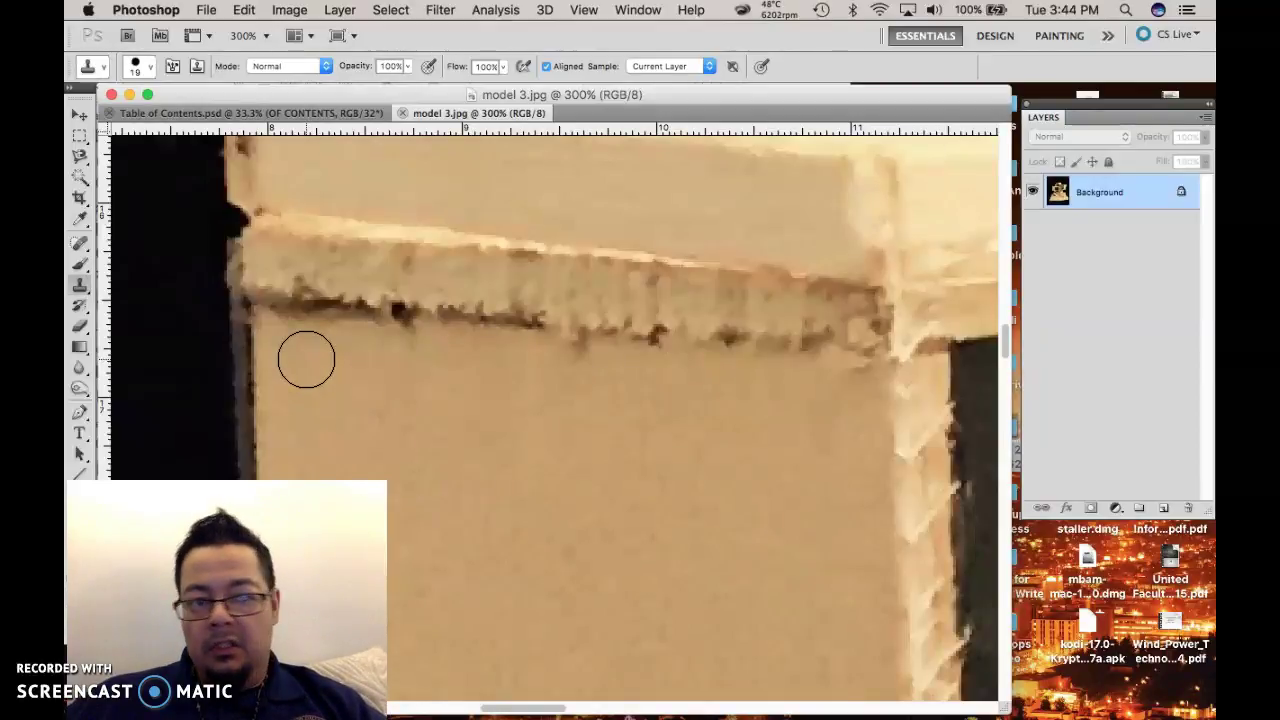
- Sample clean cardboard and clone it over the frayed strip toward the top-left corner
mouse_move(306, 358)
left_mouse_down()
mouse_move(270, 255)
mouse_move(351, 233)
mouse_move(707, 243)
mouse_move(815, 288)
mouse_move(547, 291)
mouse_move(275, 261)
mouse_move(487, 306)
mouse_move(297, 371)
left_mouse_up()
left_click(293, 364, "alt")
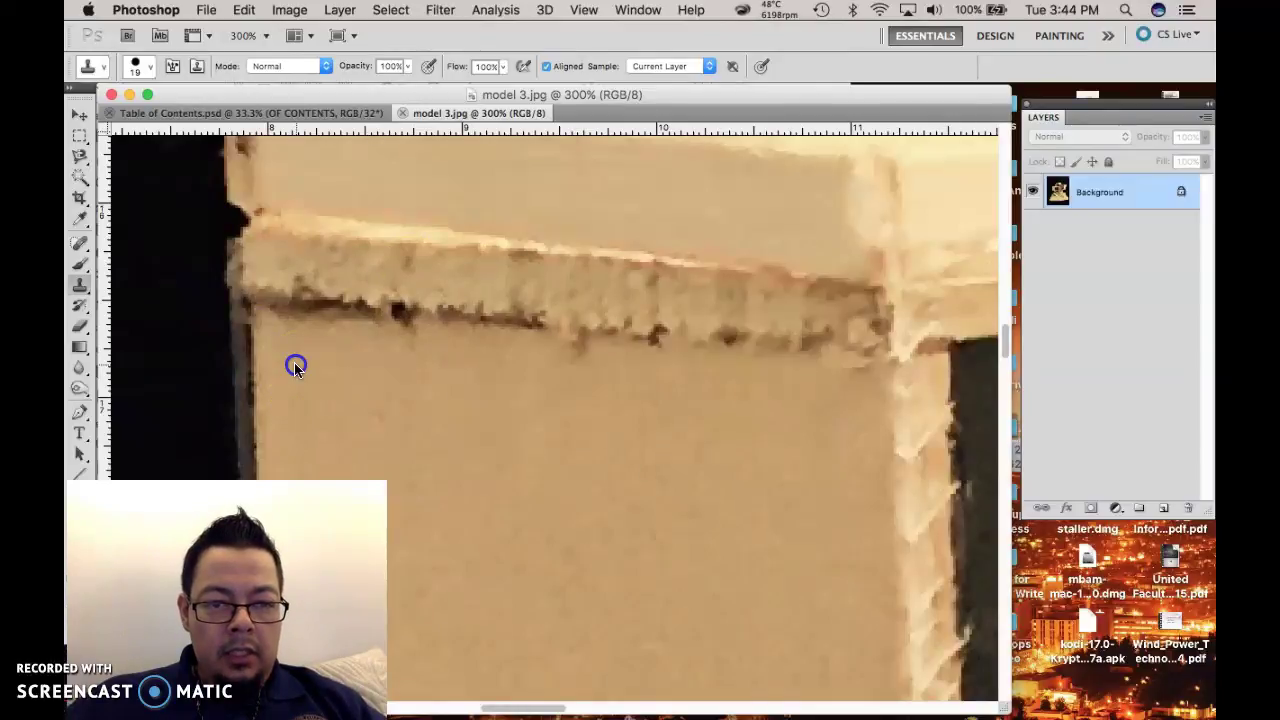
mouse_move(295, 365)
left_mouse_down()
mouse_move(291, 274)
mouse_move(280, 246)
mouse_move(266, 246)
mouse_move(280, 357)
mouse_move(301, 246)
mouse_move(274, 249)
mouse_move(305, 175)
mouse_move(249, 257)
mouse_move(260, 249)
mouse_move(257, 300)
mouse_move(820, 334)
mouse_move(846, 334)
mouse_move(853, 311)
left_mouse_up()
- Clone clean cardboard across the board's surface and over spots near its left edge
mouse_move(765, 312)
left_mouse_down()
mouse_move(709, 319)
mouse_move(706, 354)
mouse_move(573, 355)
left_mouse_up()
left_click(437, 354)
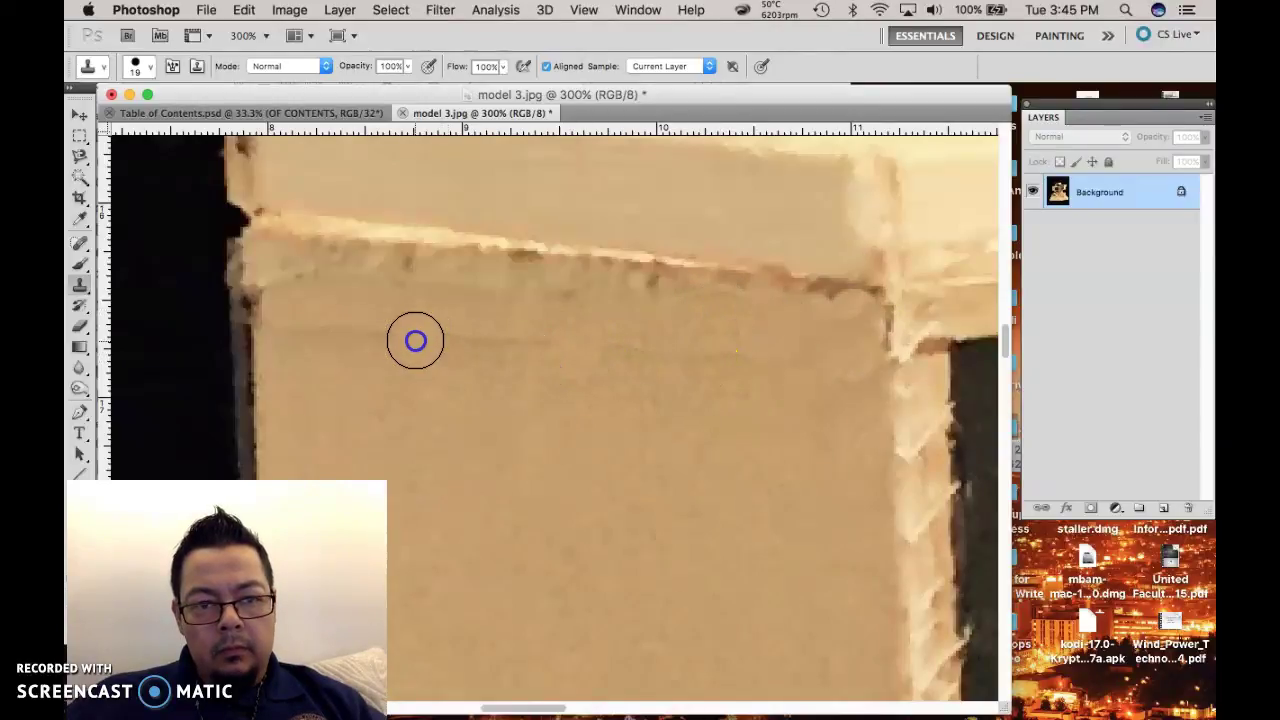
left_click_drag(500, 330, 634, 343)
left_click(394, 400)
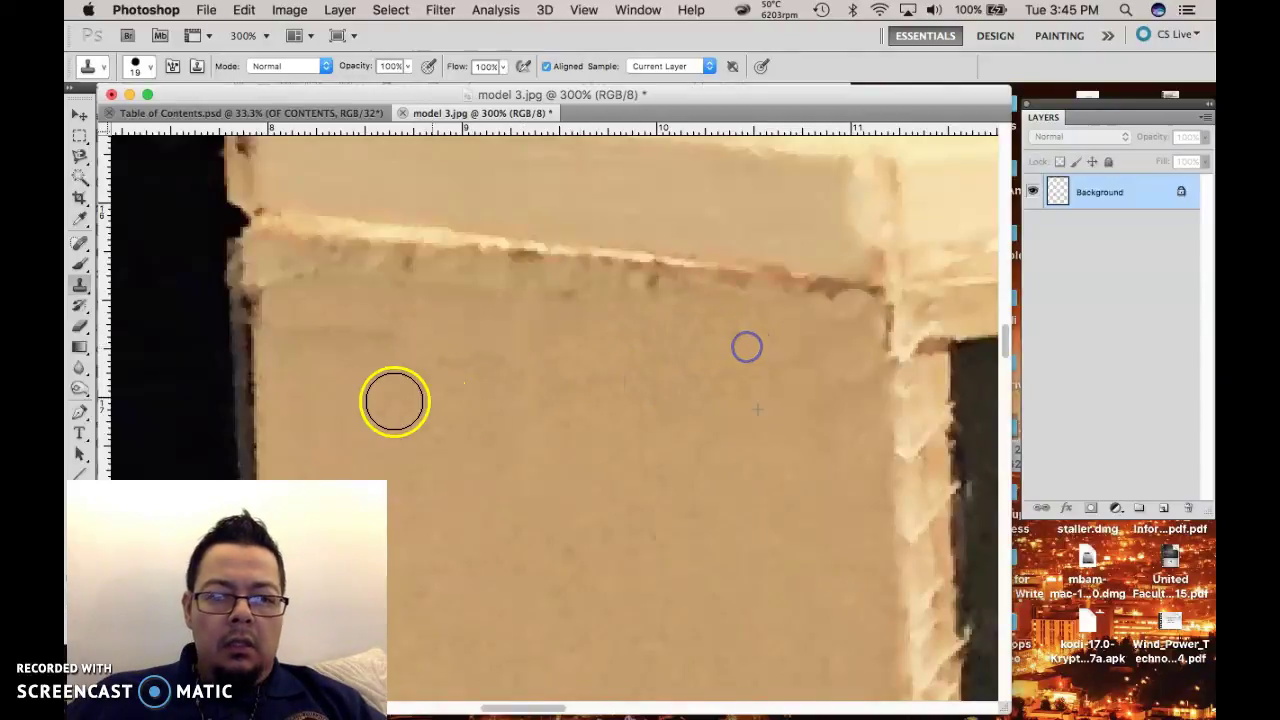
left_click(380, 337)
left_click(300, 337)
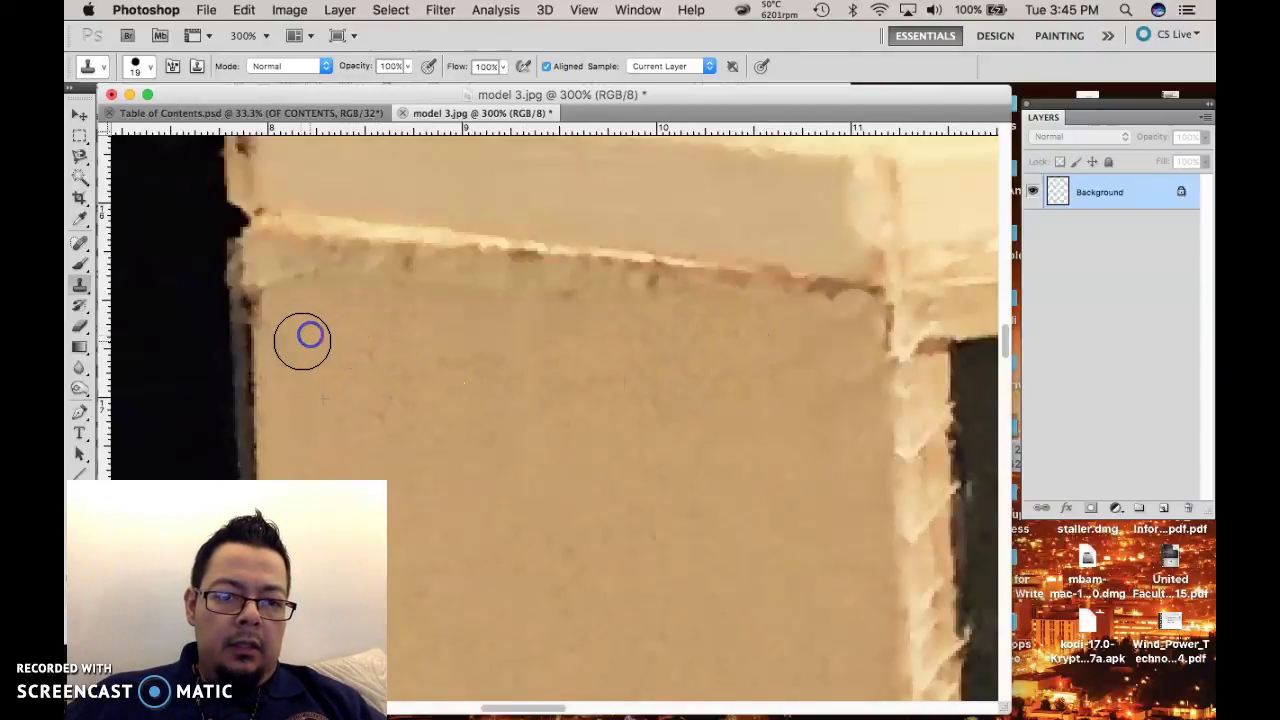
left_click(290, 336)
- Stamp clean texture over the remaining spots on the board's right side and edge
left_click(426, 346)
left_click_drag(766, 377, 823, 367)
left_click(767, 455)
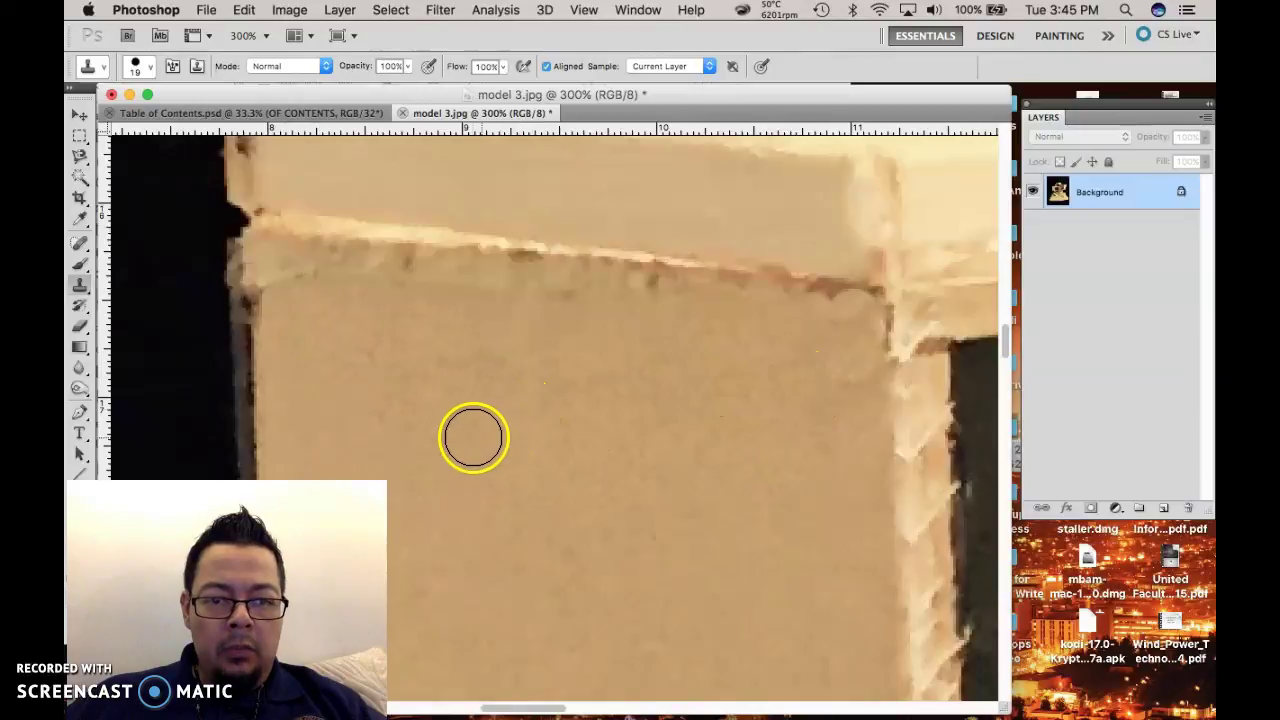
left_click(486, 370)
left_click(512, 382)
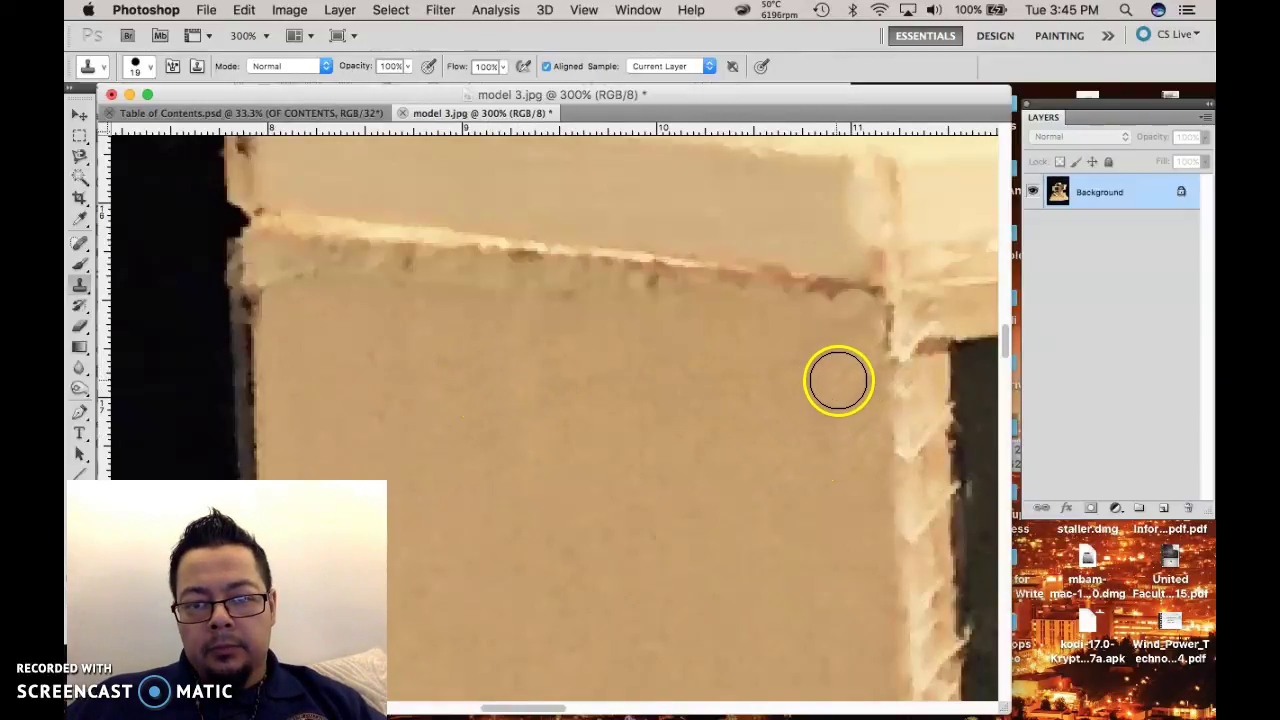
left_click(843, 380)
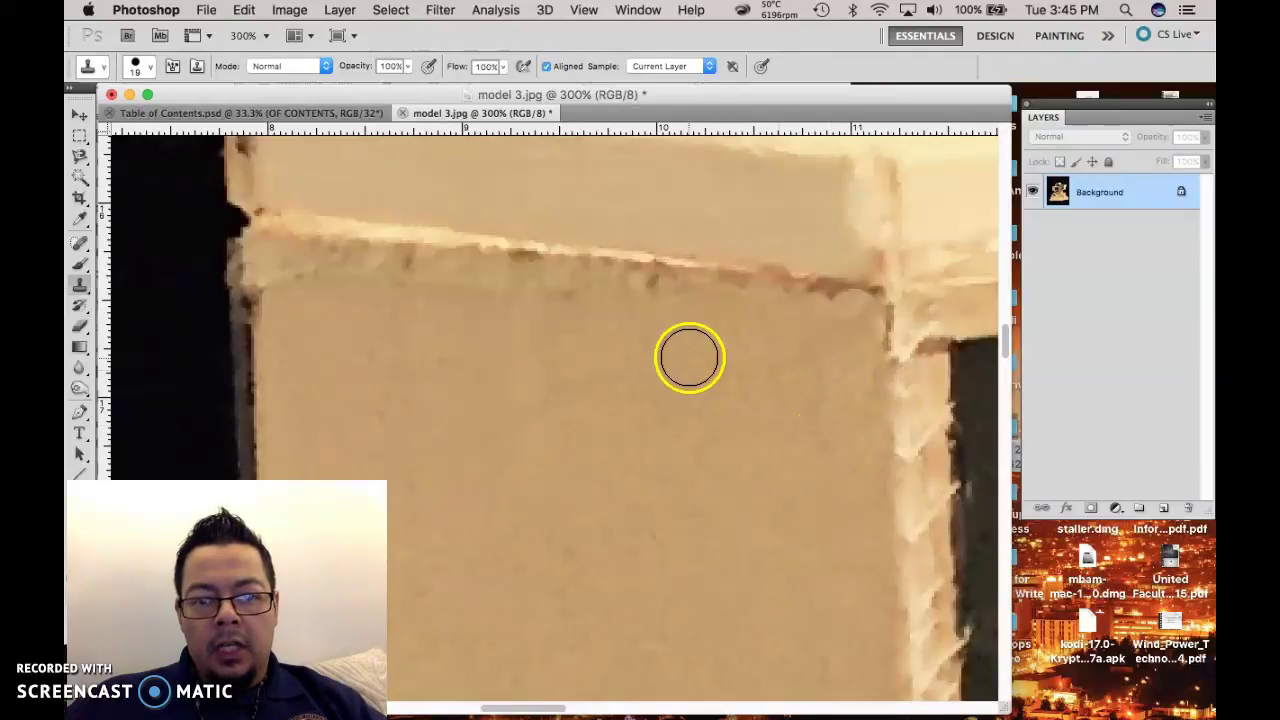
left_click(463, 380)
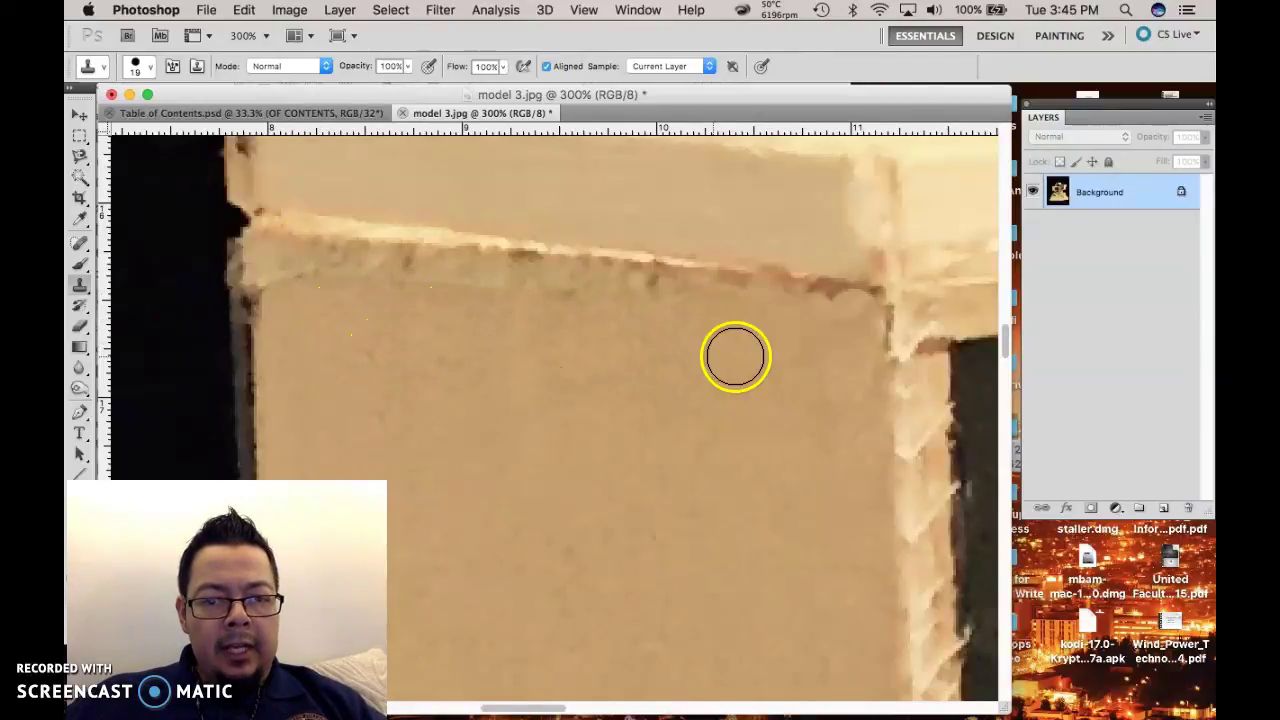
- Resample clean cardboard and cover the dark blob along the board's upper edge
left_click(560, 346)
left_click(329, 332, "alt")
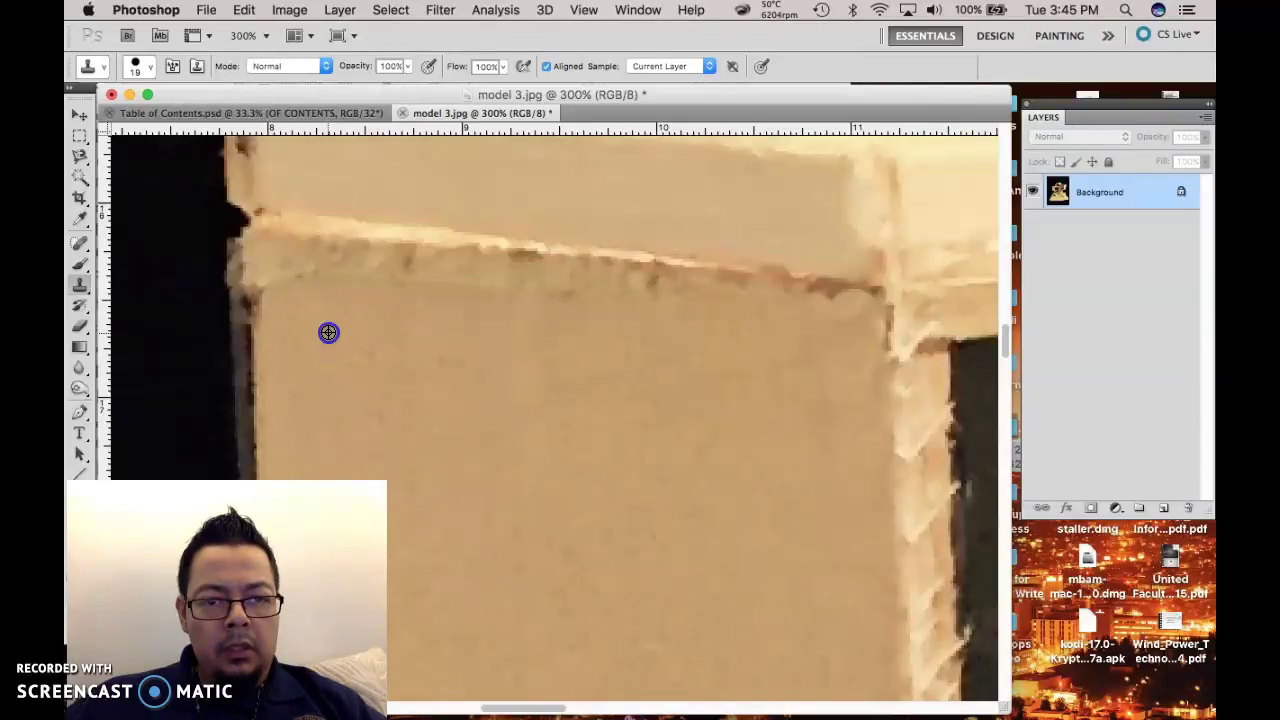
mouse_move(540, 309)
left_mouse_down()
mouse_move(691, 300)
mouse_move(616, 298)
mouse_move(544, 340)
mouse_move(378, 356)
mouse_move(608, 298)
left_mouse_up()
left_click(406, 357, "alt")
left_click(569, 307)
left_click(578, 296)
left_click(553, 294)
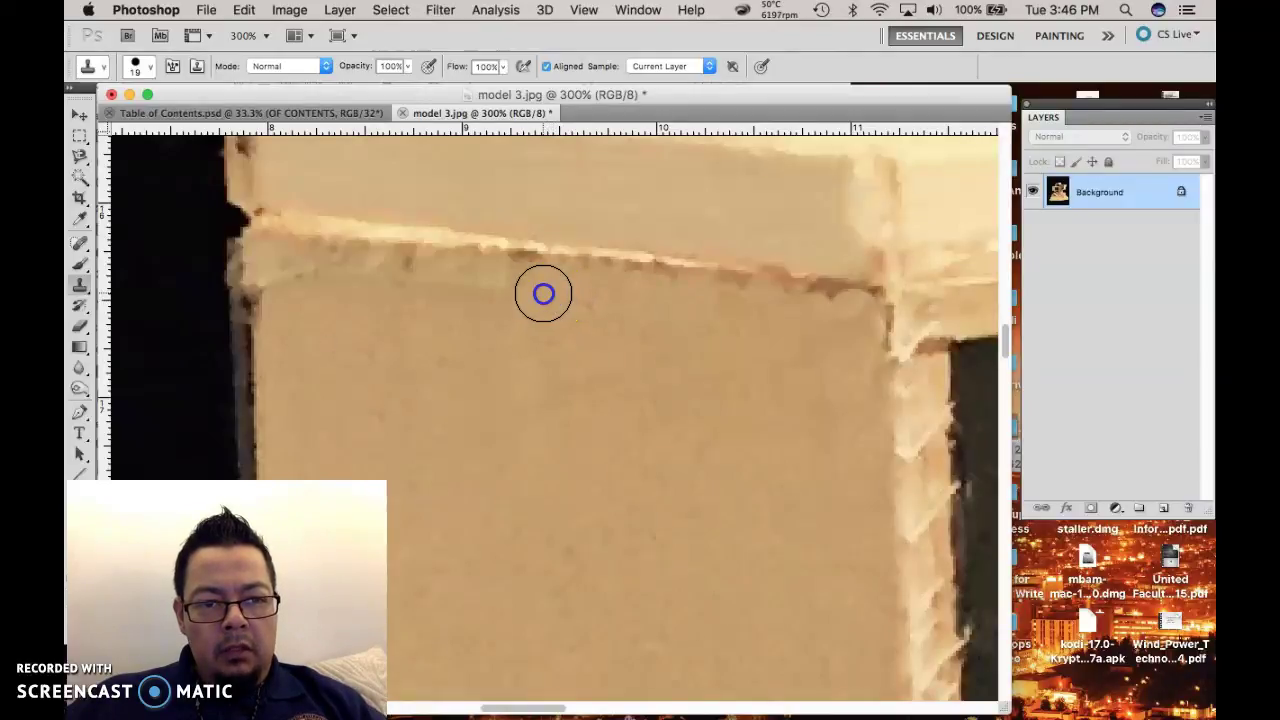
- Clone texture along the board's top edge and paint over the dark patch there
left_click(514, 291)
left_click(501, 288)
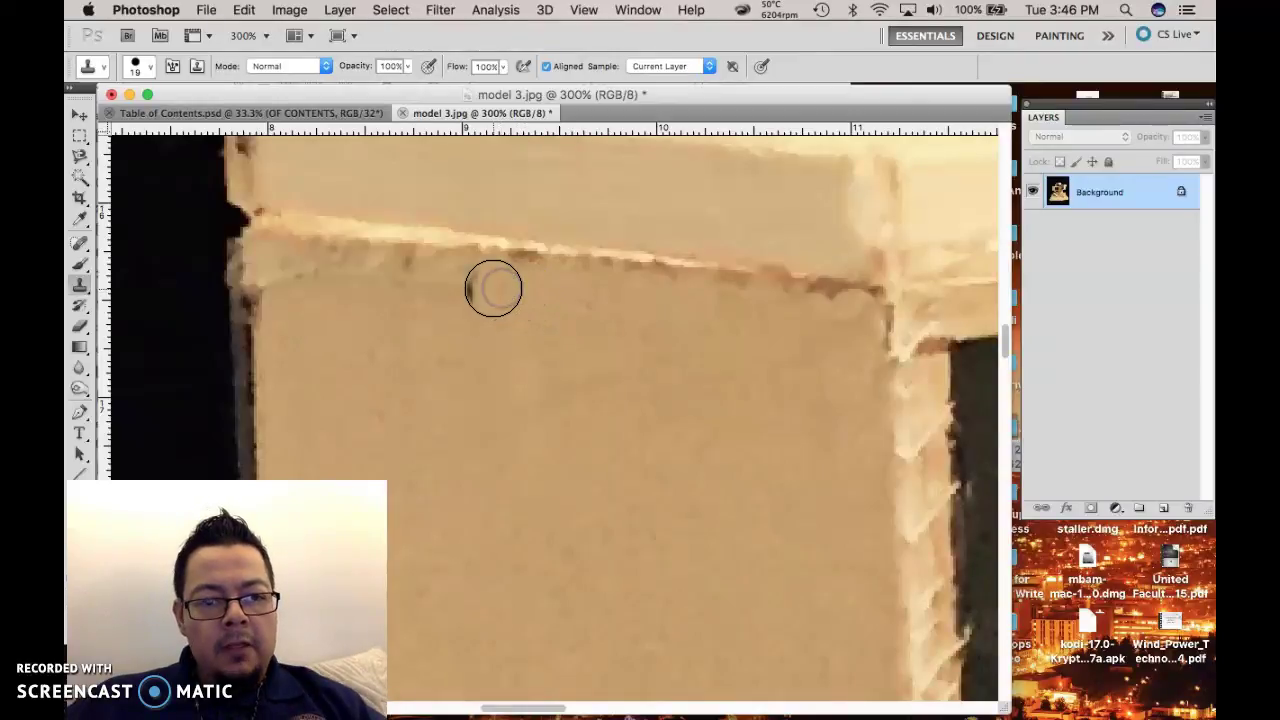
mouse_move(502, 287)
left_mouse_down()
mouse_move(523, 286)
mouse_move(446, 287)
left_mouse_up()
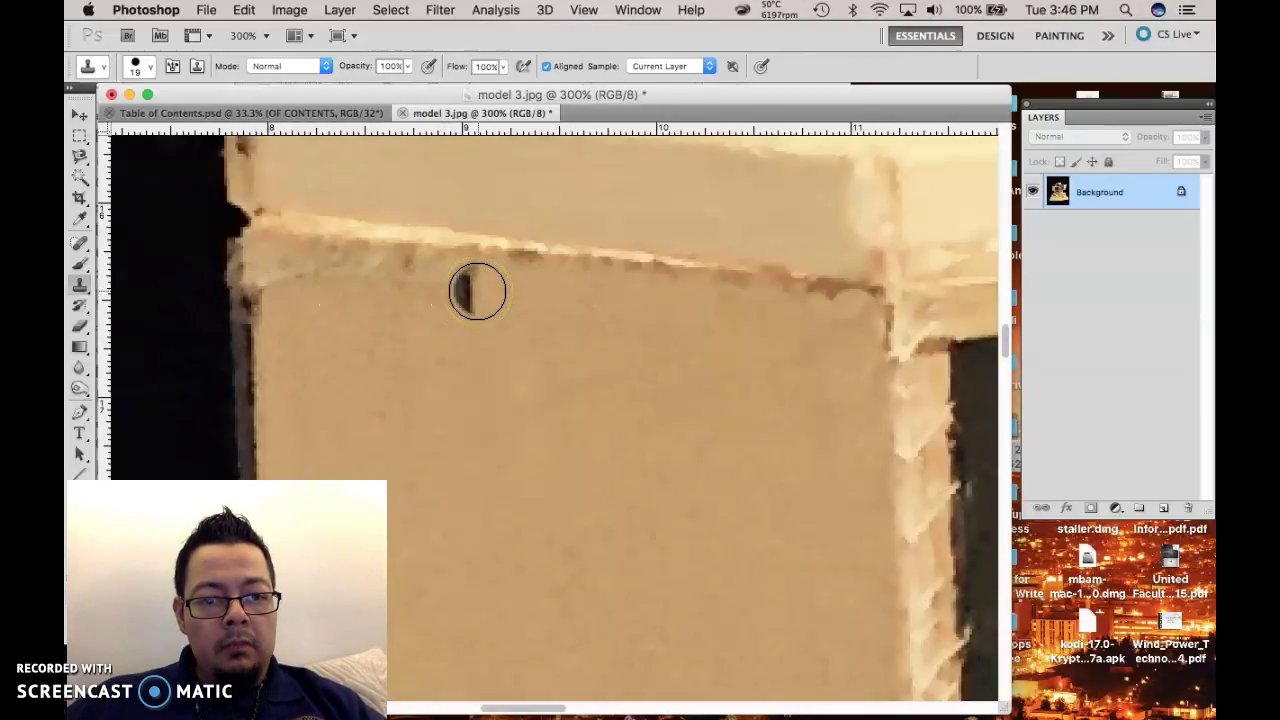
left_click(589, 340)
left_click_drag(425, 347, 434, 331)
- Stamp clean cardboard along the wall's top edge toward its left corner
left_click(474, 286)
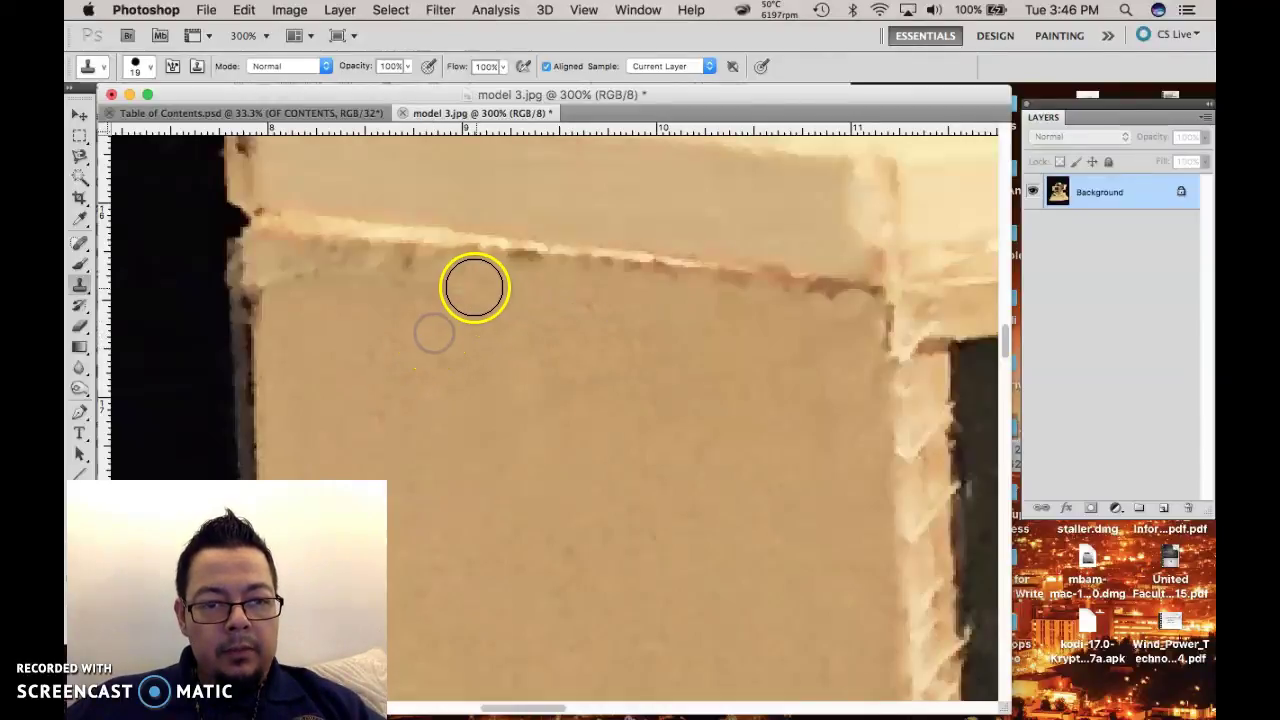
left_click(411, 283)
left_click(381, 279)
left_click(360, 274)
left_click(313, 270)
- Resample plain cardboard and clean the wall's upper-left corner and left edge
left_click(386, 344)
left_click(280, 268)
left_click_drag(272, 268, 266, 291)
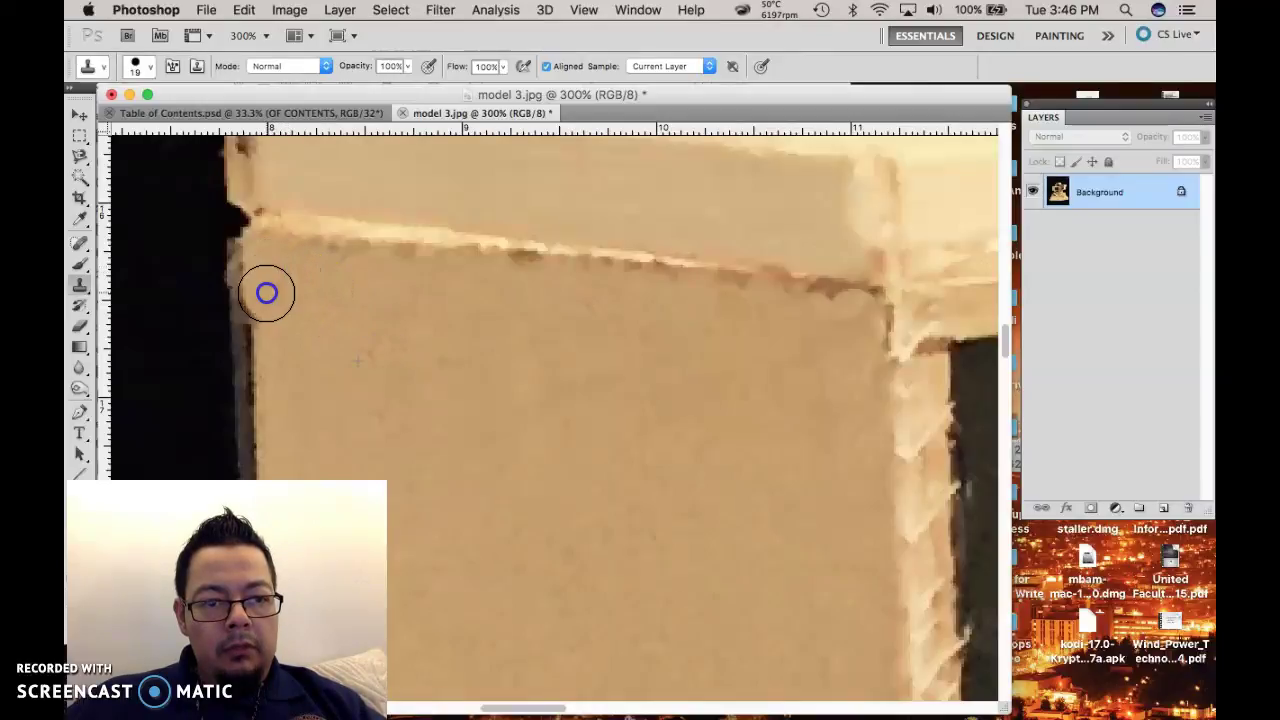
left_click(281, 330)
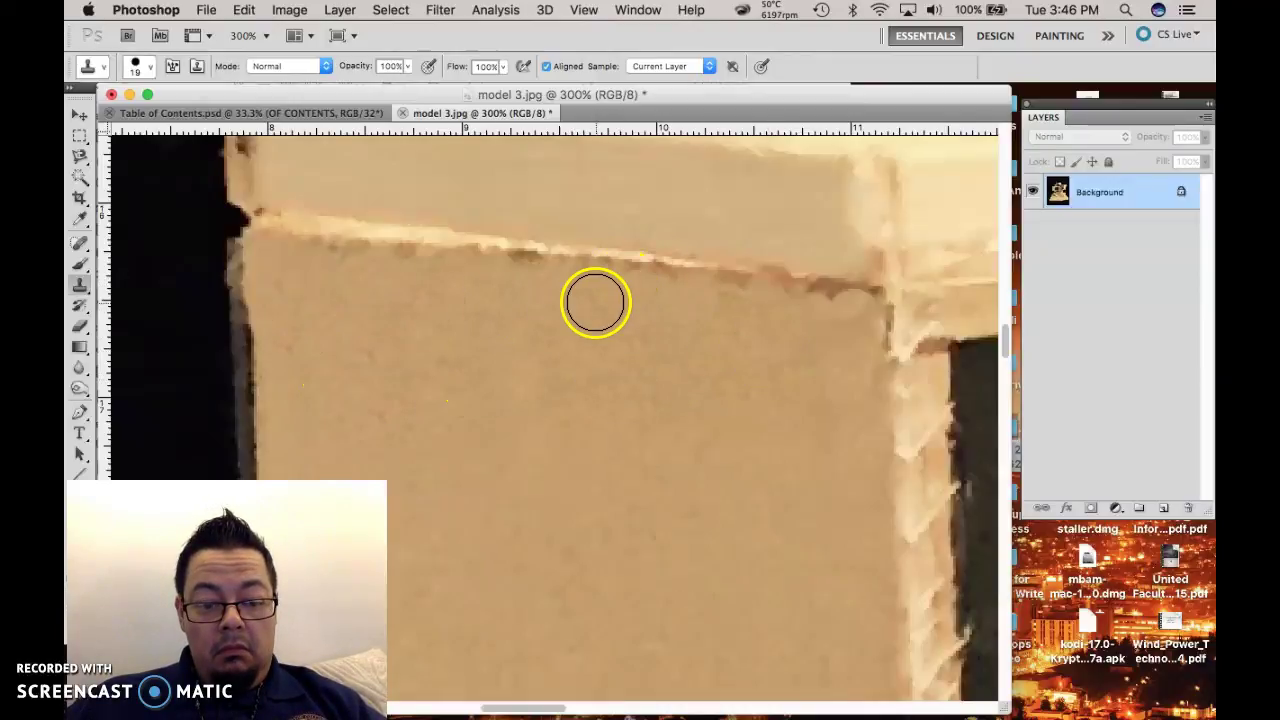
- Resample on the wall and paint clean texture along its top edge
left_click(420, 300, "alt")
left_click_drag(521, 278, 823, 309)
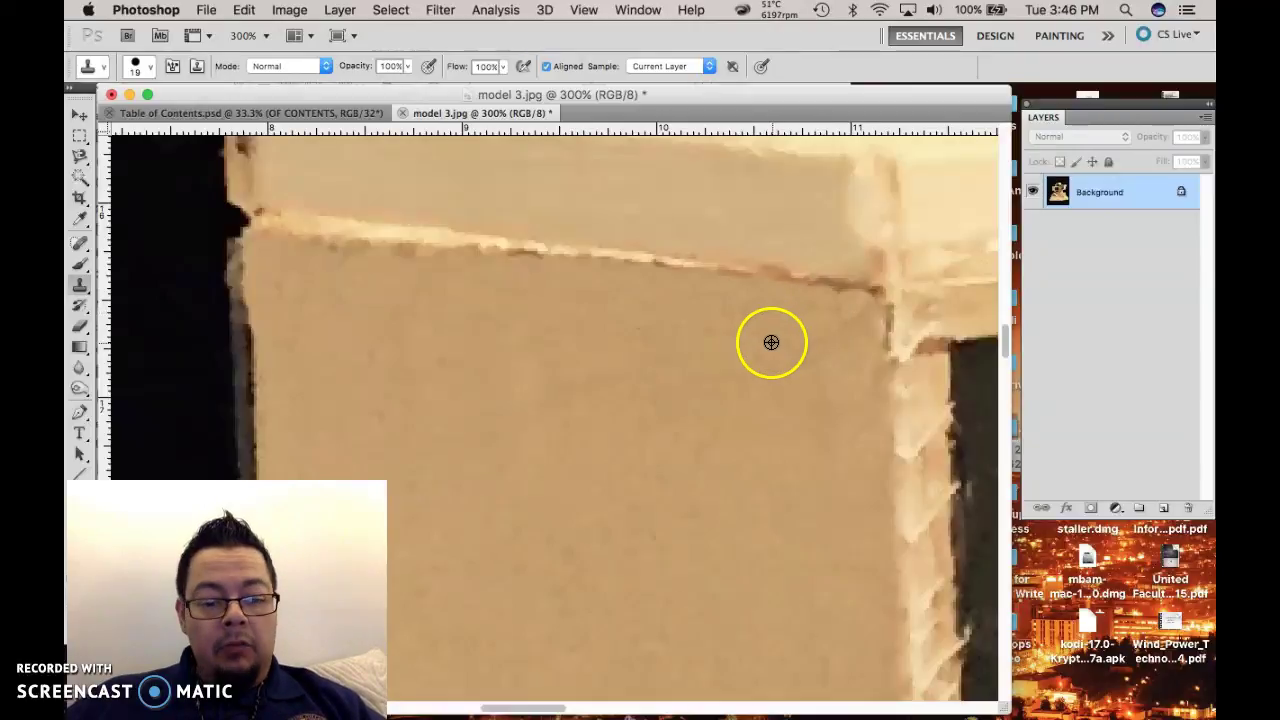
left_click(783, 231, "alt")
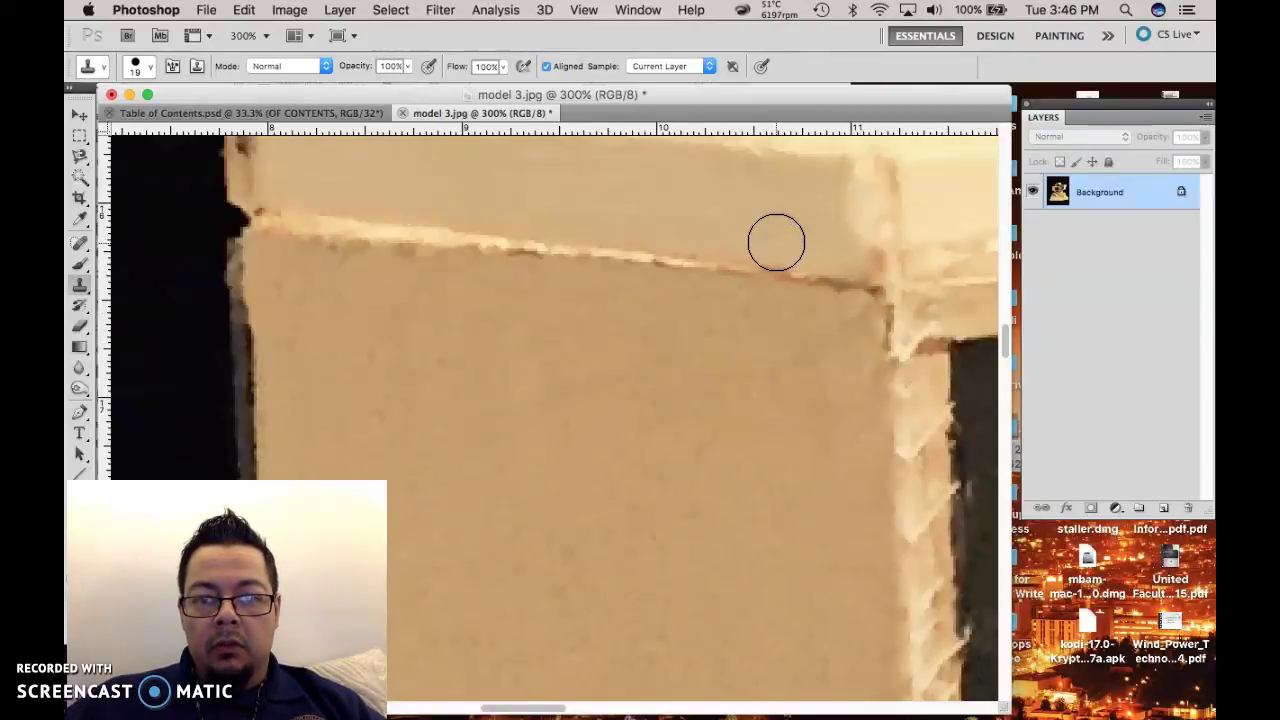
left_click(734, 217, "alt")
left_click(757, 240)
left_click(795, 246)
left_click(800, 217)
left_click(852, 221)
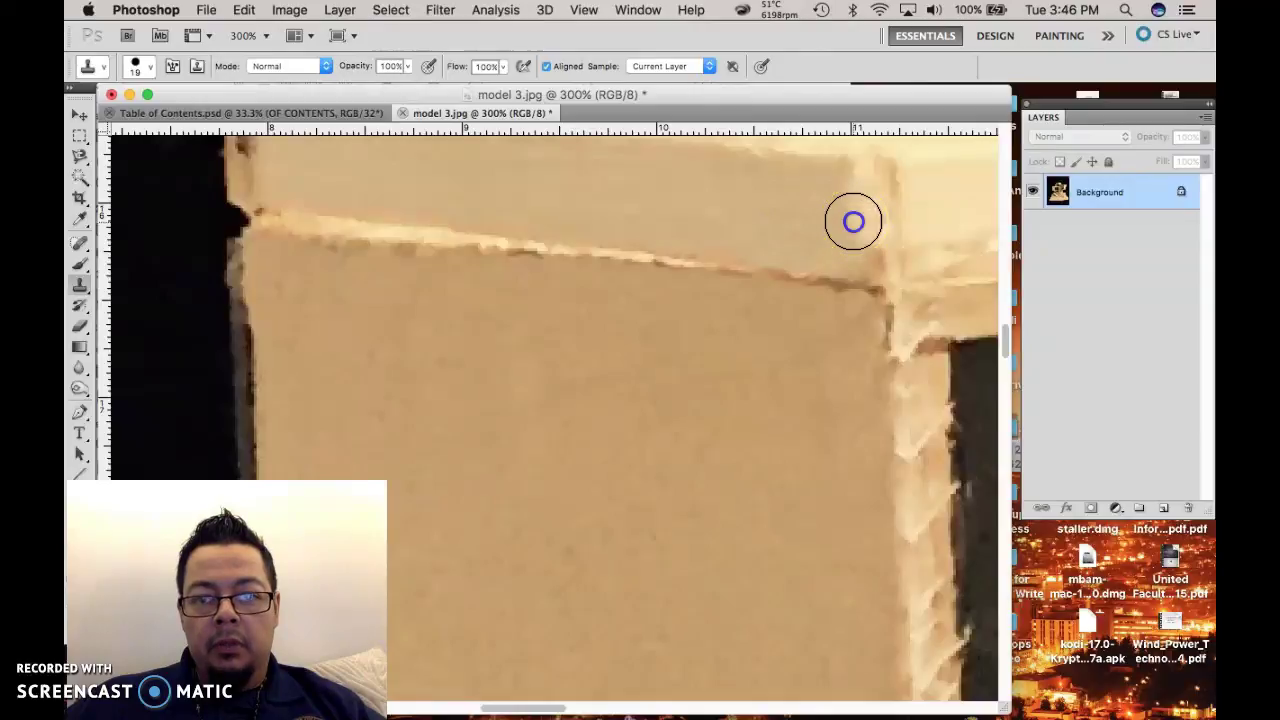
- Resample above the top-right corner and stamp that corner clean, then sweep left along the edge
left_click(853, 189)
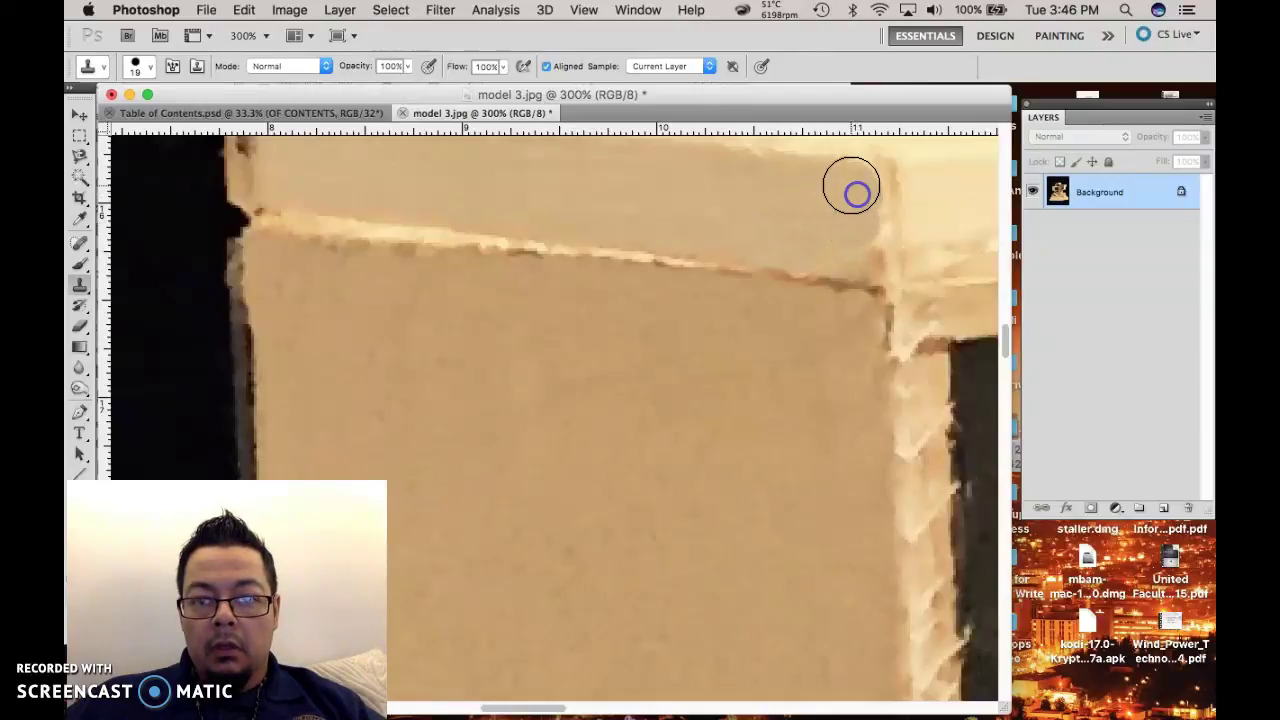
left_click(851, 236)
left_click(855, 254)
left_click(855, 222)
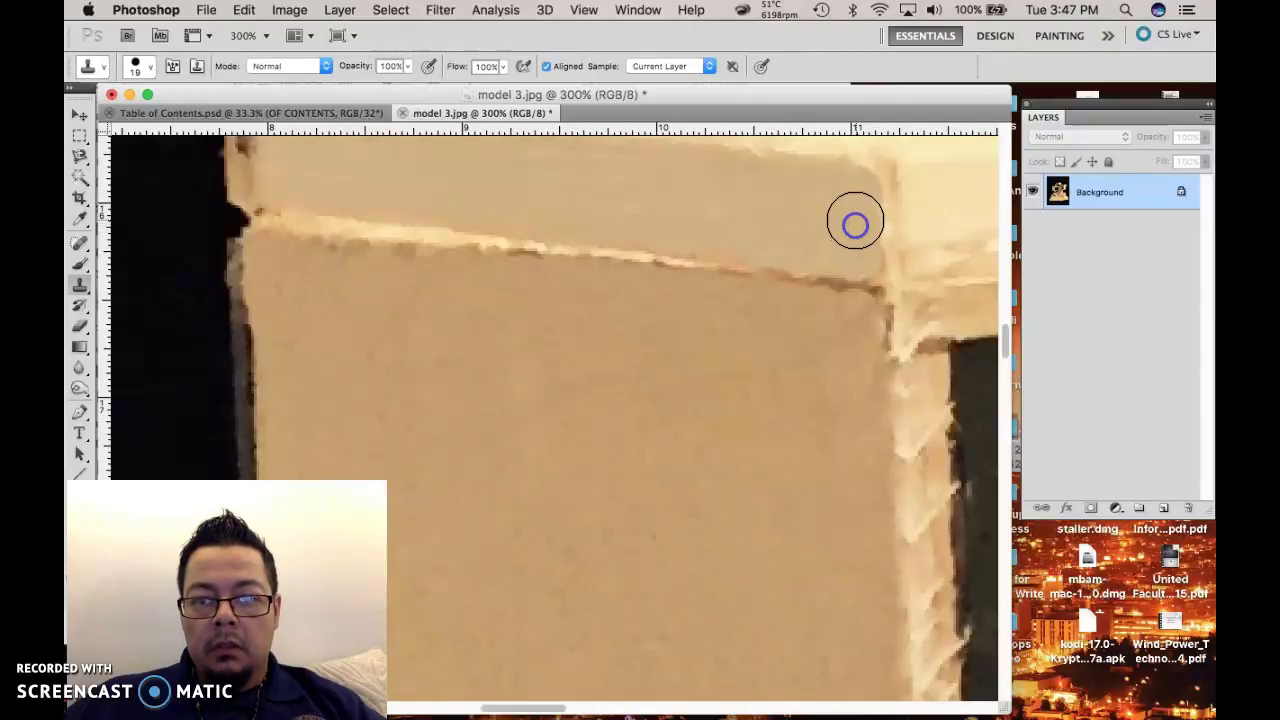
left_click(852, 244)
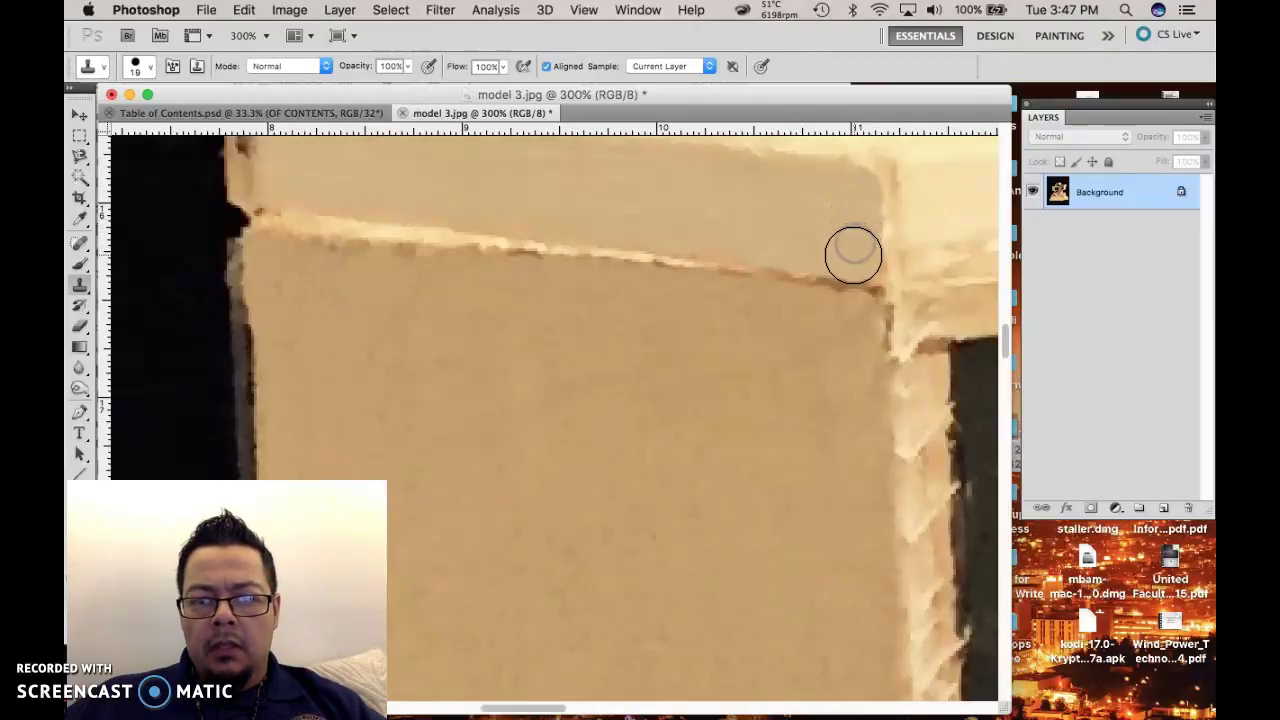
mouse_move(853, 254)
left_mouse_down()
mouse_move(463, 231)
mouse_move(555, 208)
mouse_move(639, 222)
mouse_move(521, 298)
mouse_move(594, 348)
mouse_move(642, 357)
left_mouse_up()
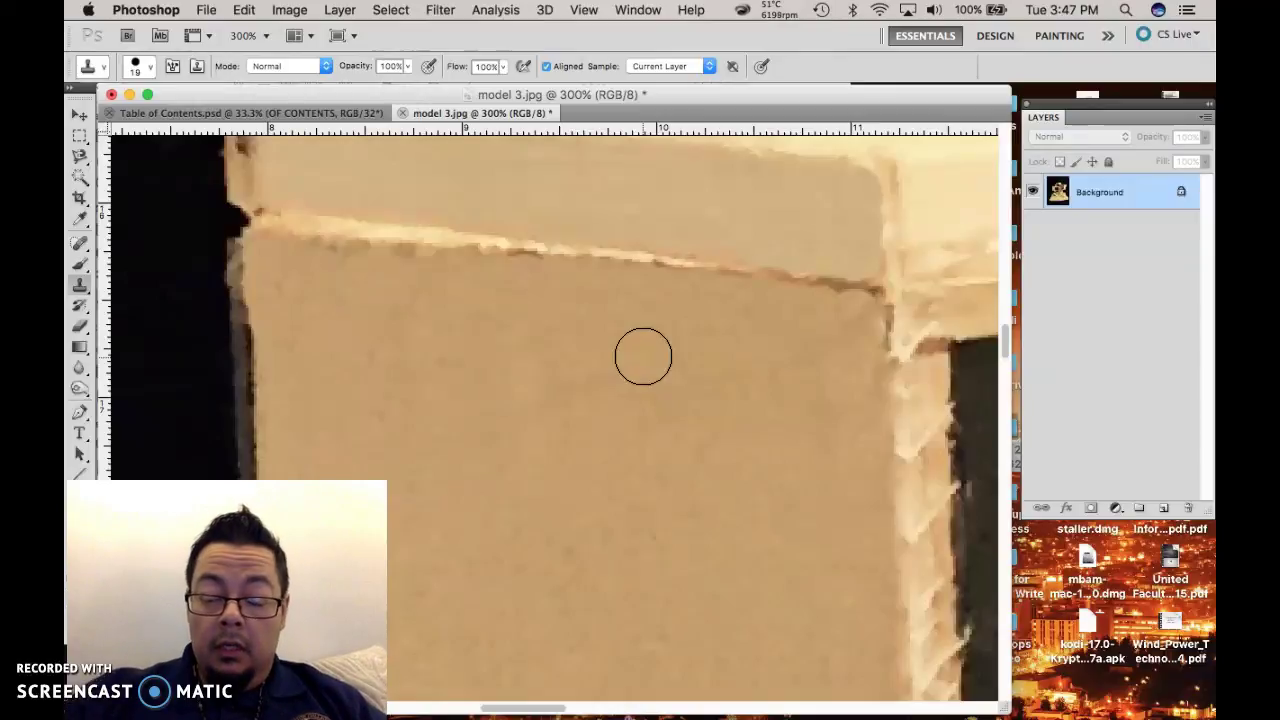
- Zoom out to review the whole model, move the window aside, then zoom back to 200% on the box's left corner
key("super+minus")
key("super+minus")
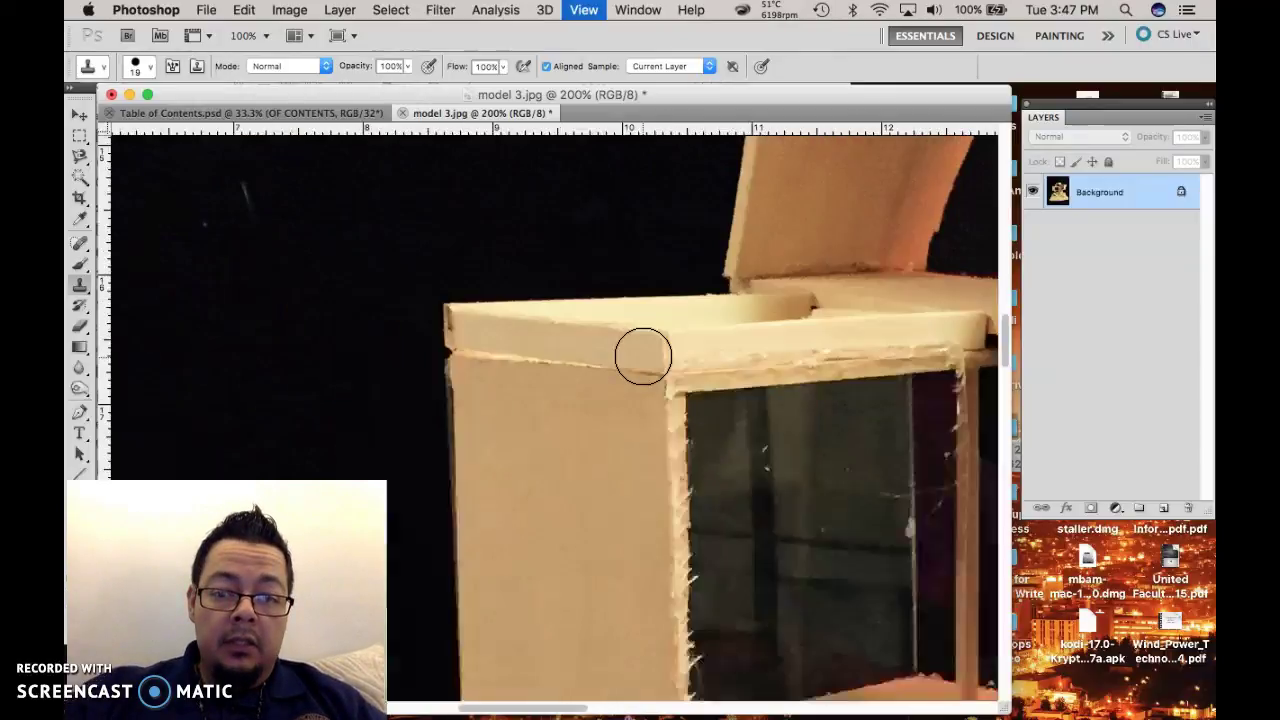
key("super+minus")
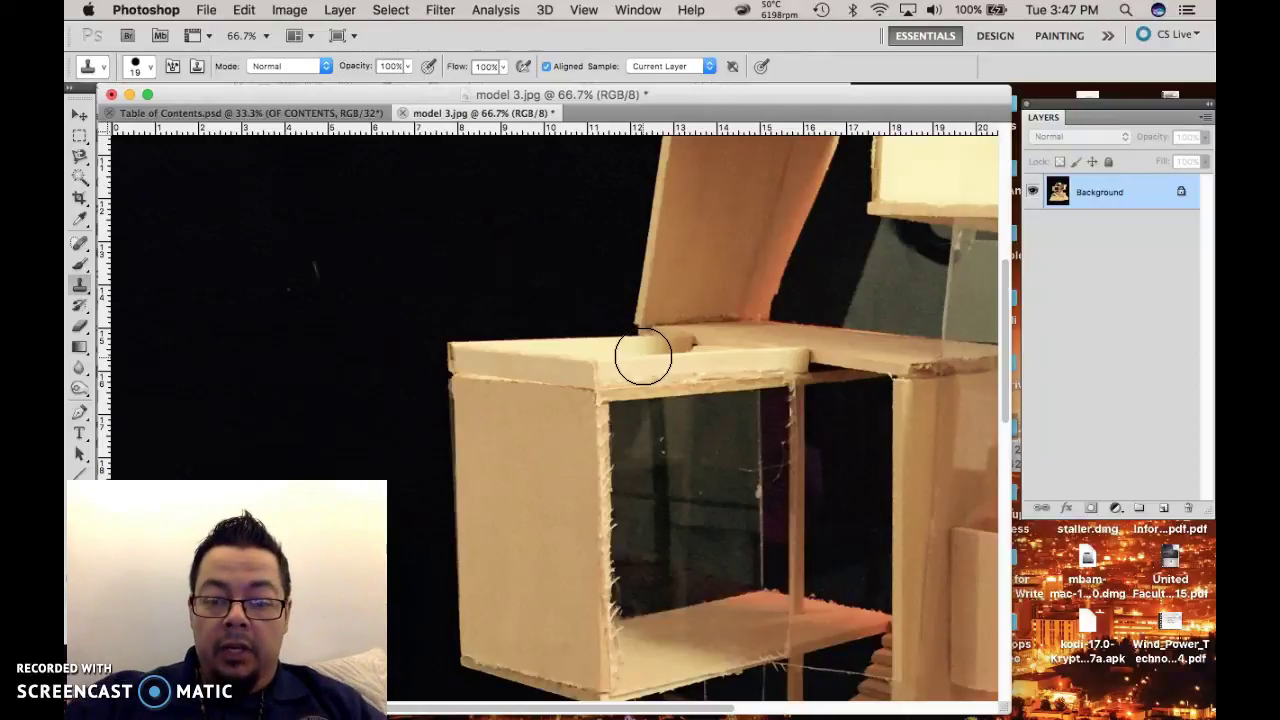
key("super+minus")
key("super+minus")
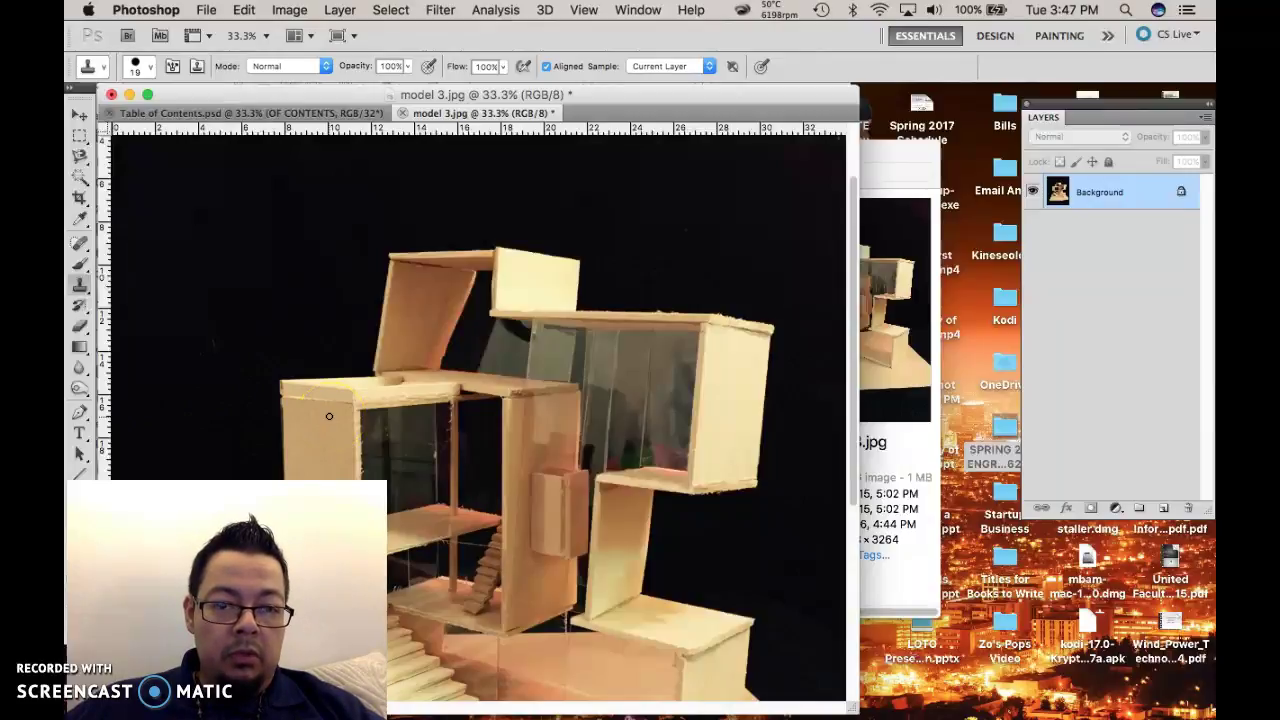
left_click_drag(669, 100, 847, 91)
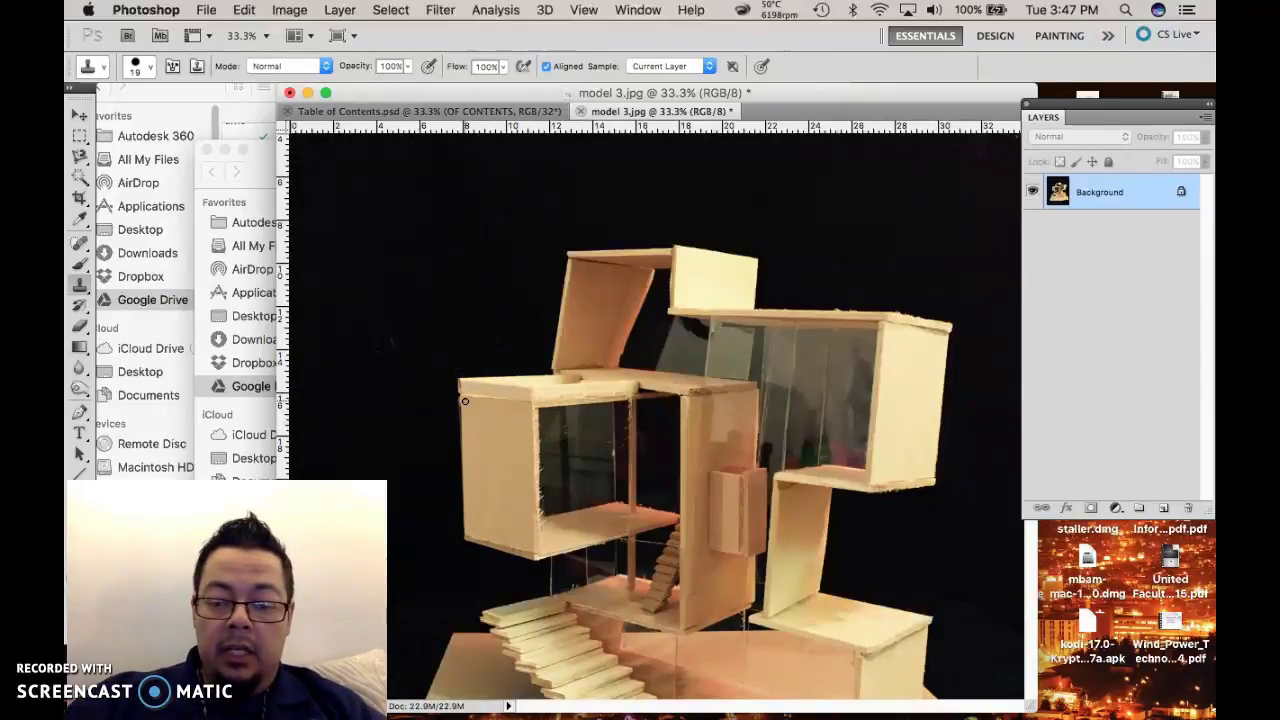
key("super+plus")
key("super+plus")
key("super+plus")
key("super+plus")
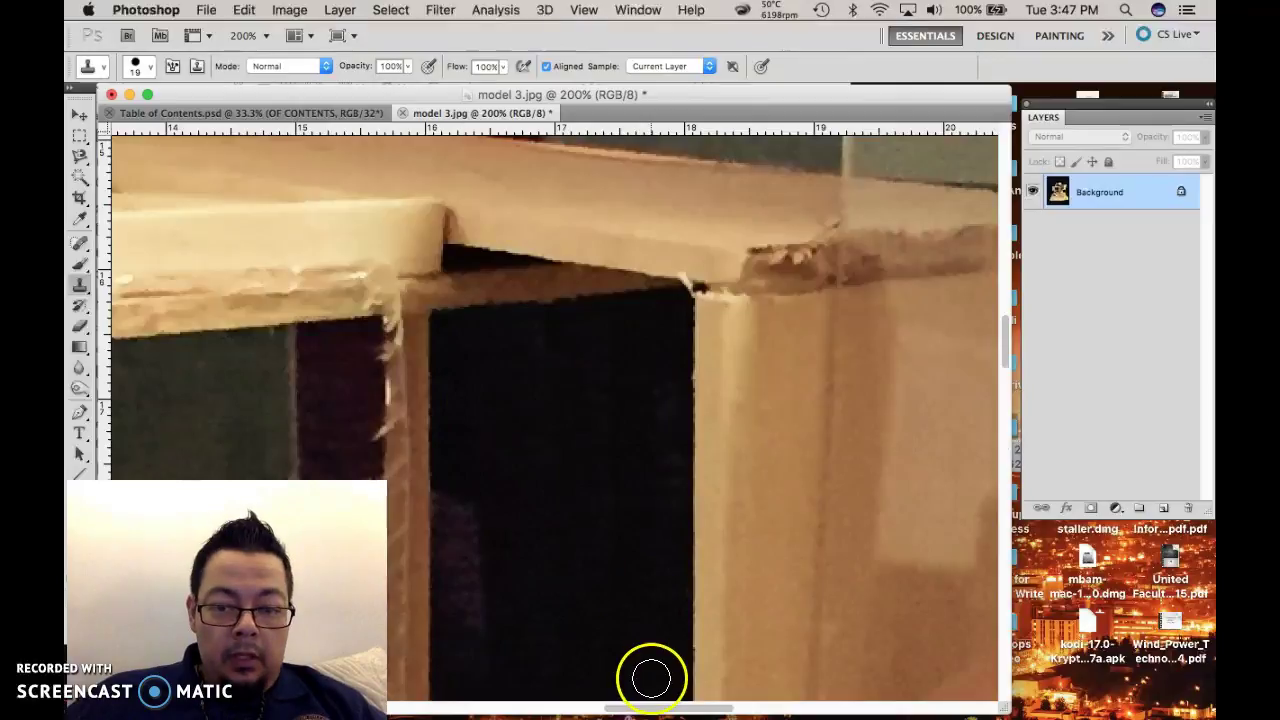
left_click_drag(651, 708, 484, 712)
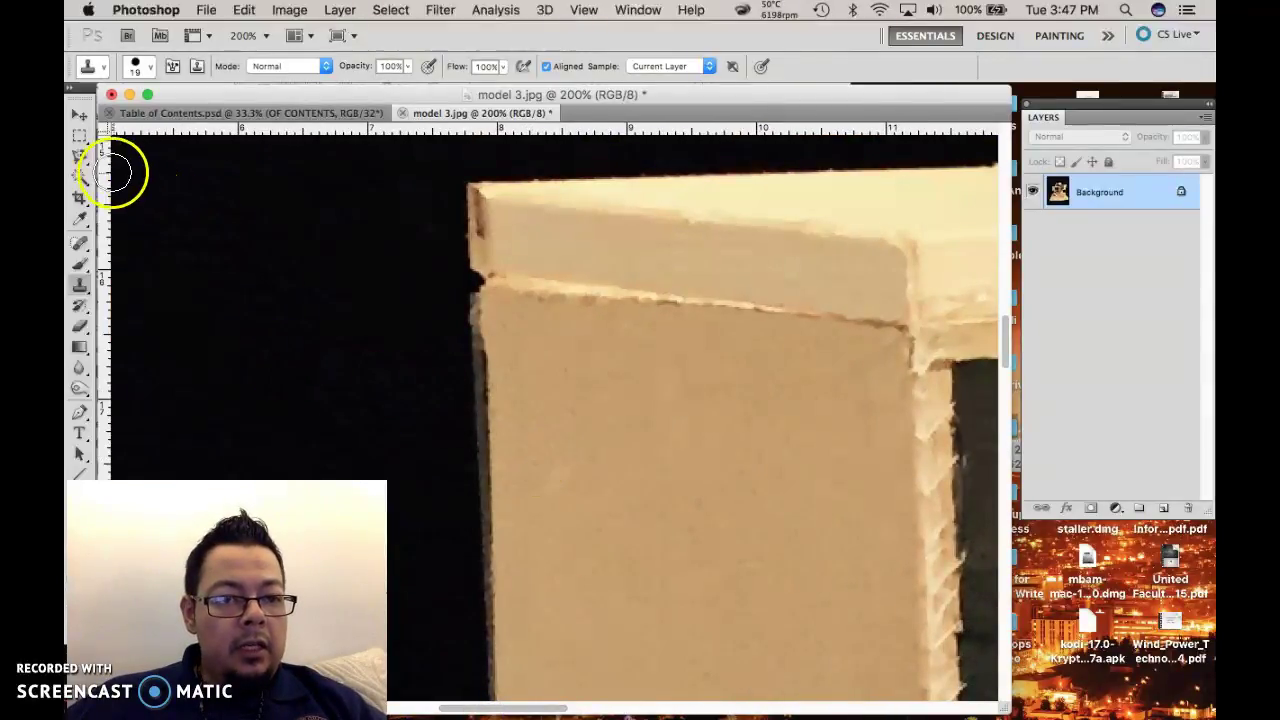
- Trace a Polygonal Lasso selection around the narrow fringe strip on the box's left edge
mouse_move(82, 157)
left_mouse_down()
mouse_move(141, 155)
mouse_move(157, 186)
mouse_move(156, 172)
left_mouse_up()
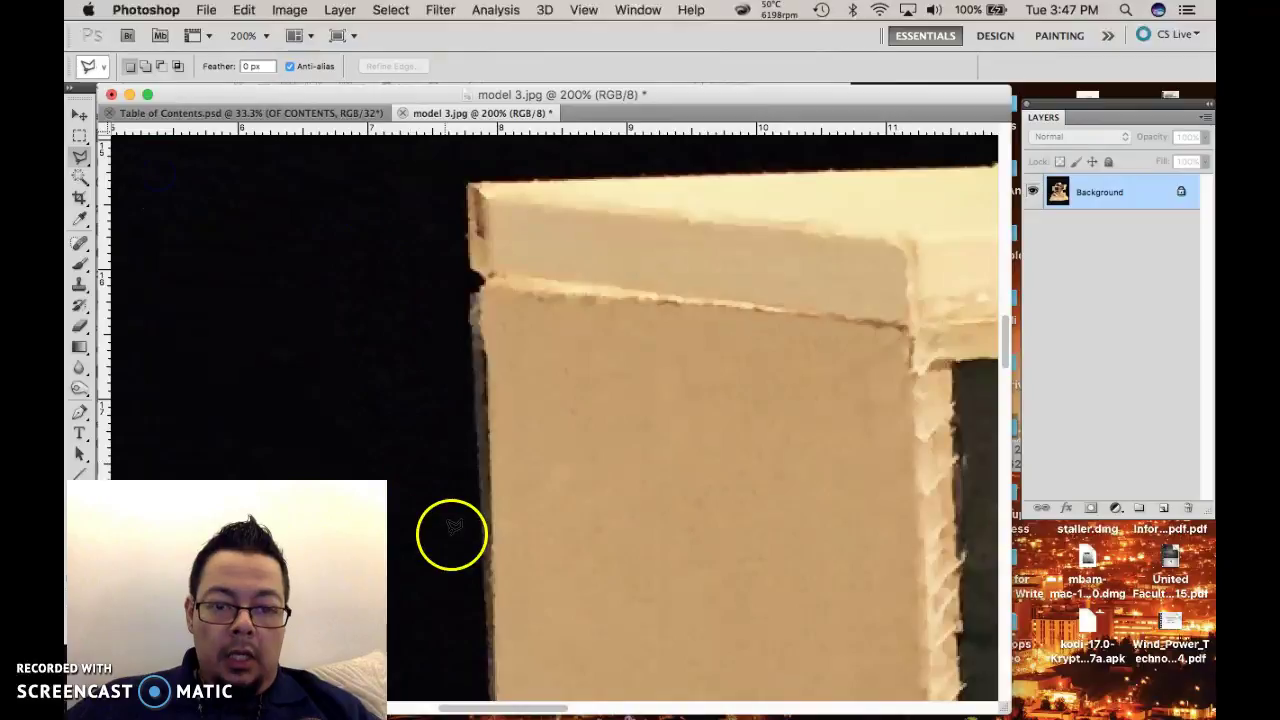
scroll(509, 445, "down", 4)
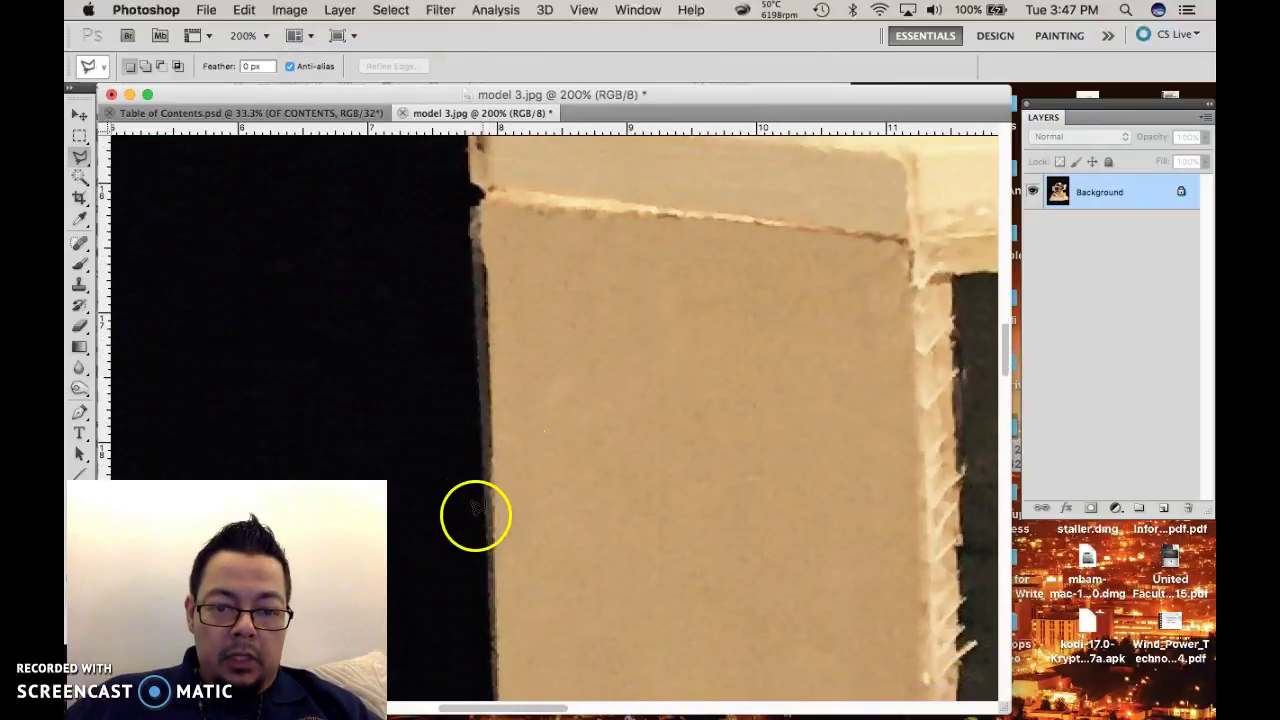
left_click(496, 684)
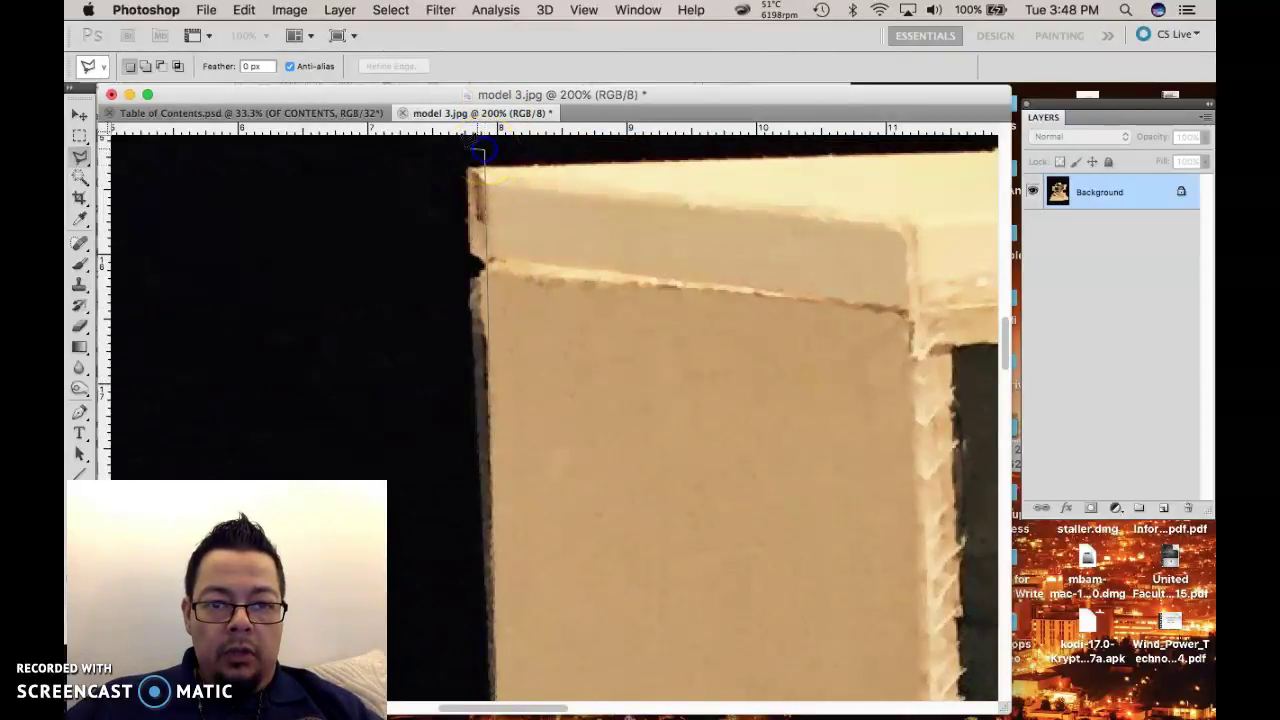
left_click(449, 147)
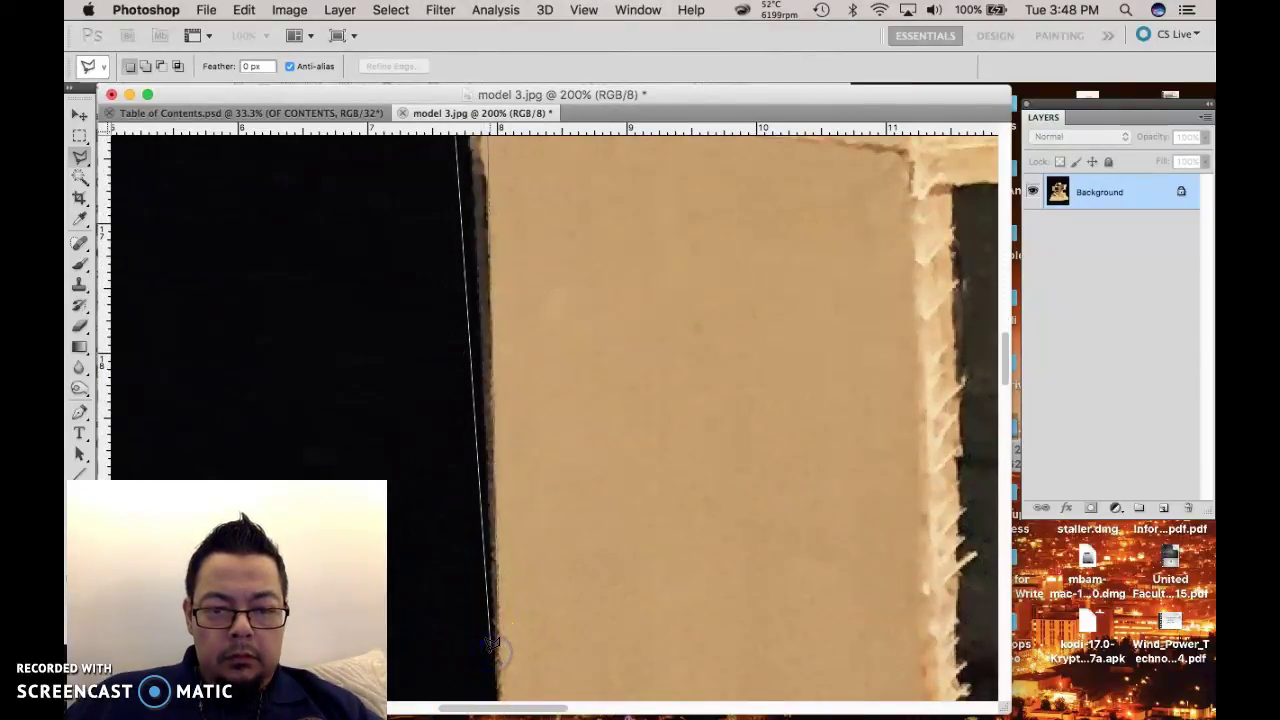
double_click(490, 643)
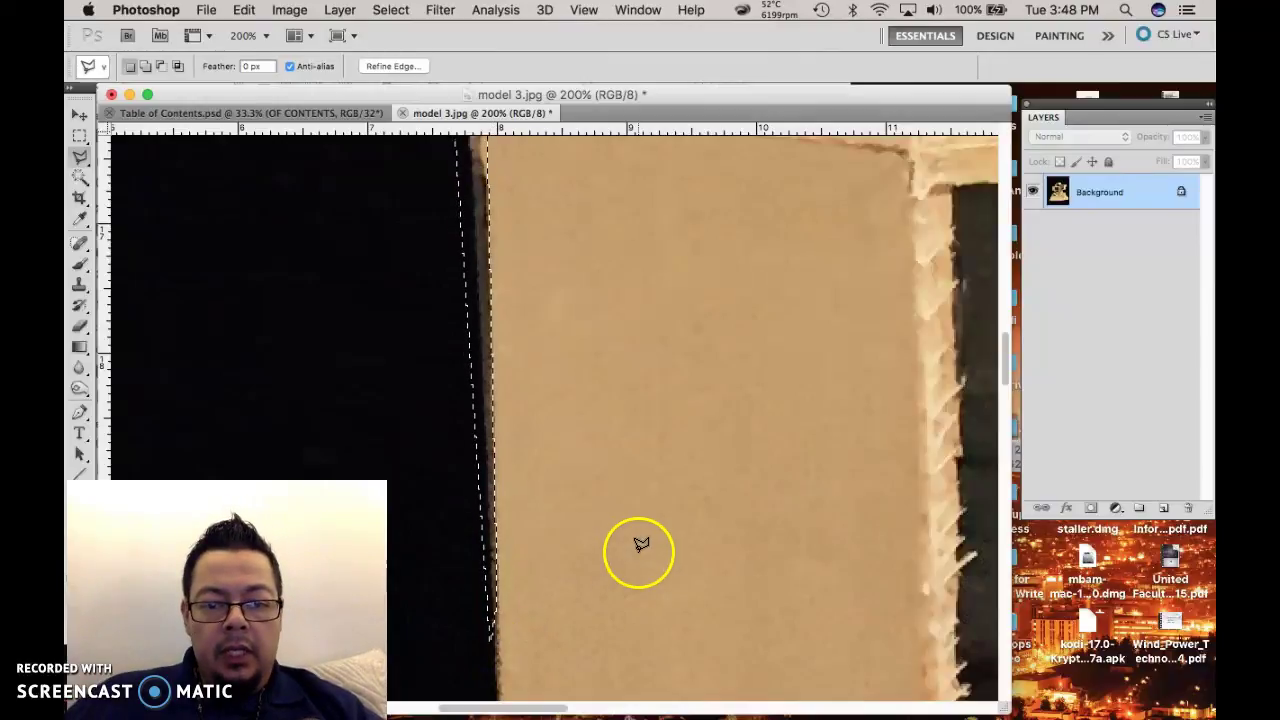
- Scroll up to check the selection, then deselect it
scroll(623, 474, "up", 5)
scroll(626, 469, "up", 2)
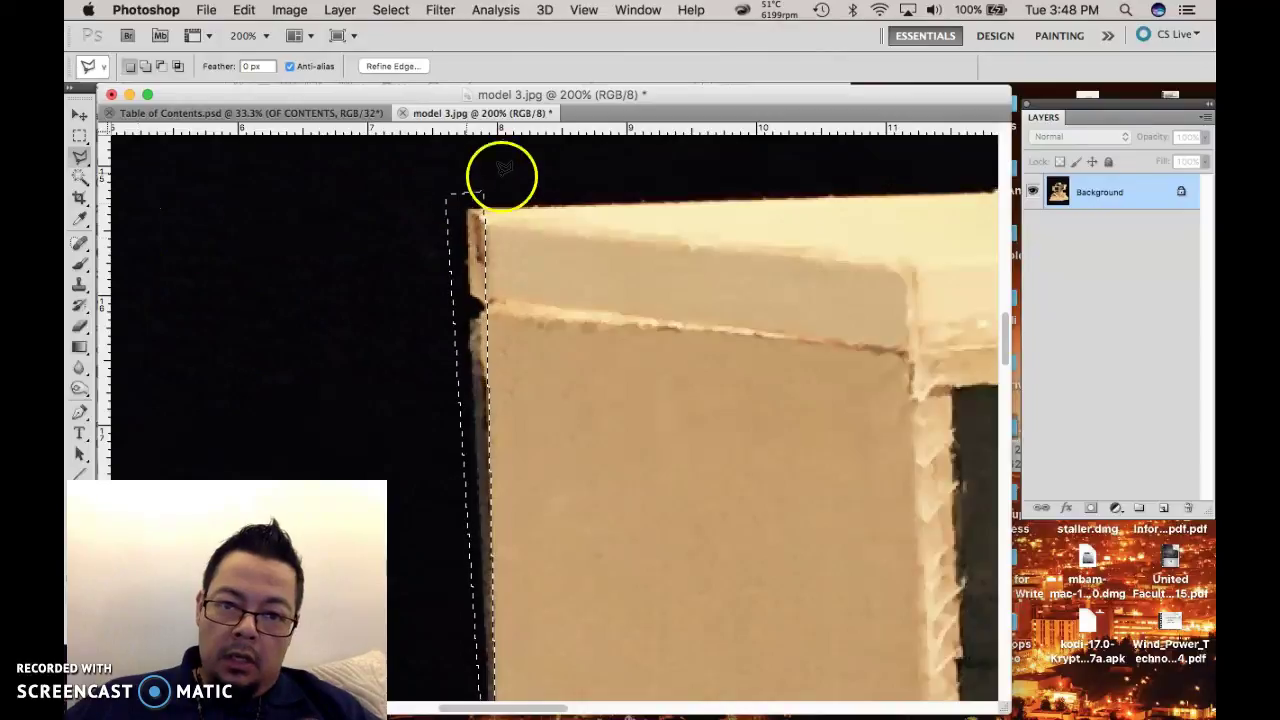
key("super+d")
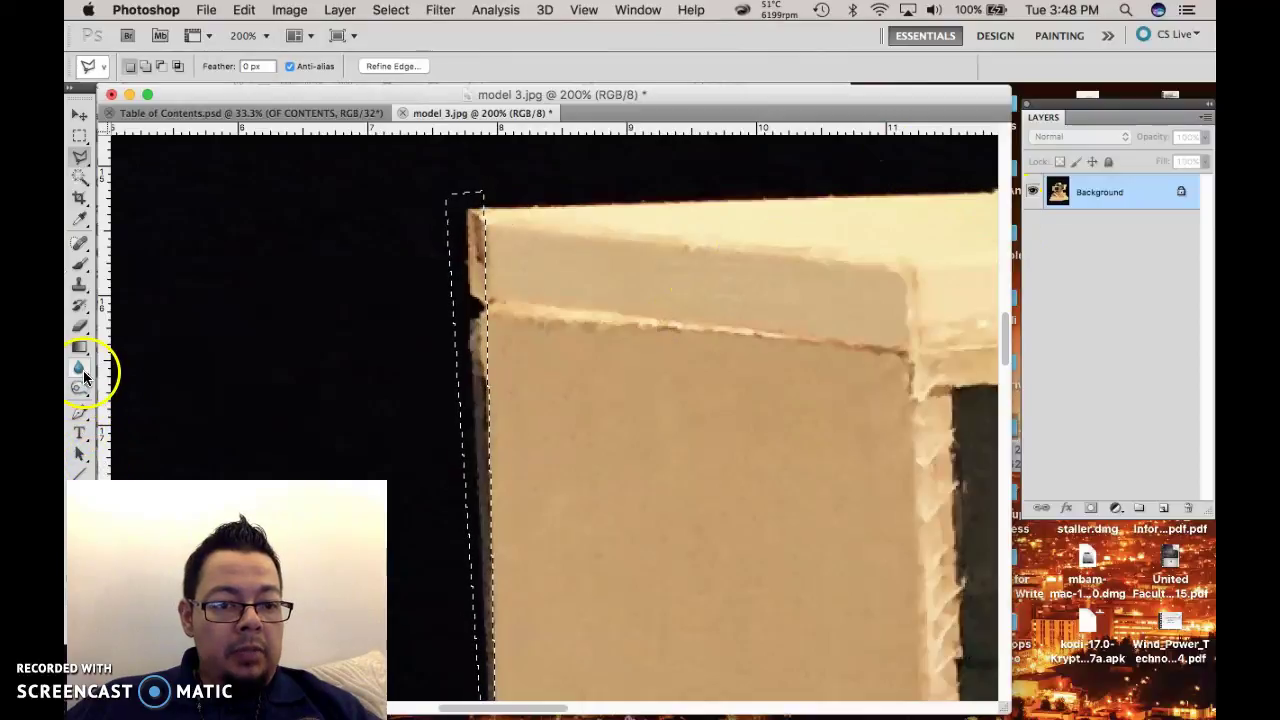
- Set the foreground colour to near-black 07060b sampled from the photo's background
left_click(78, 555)
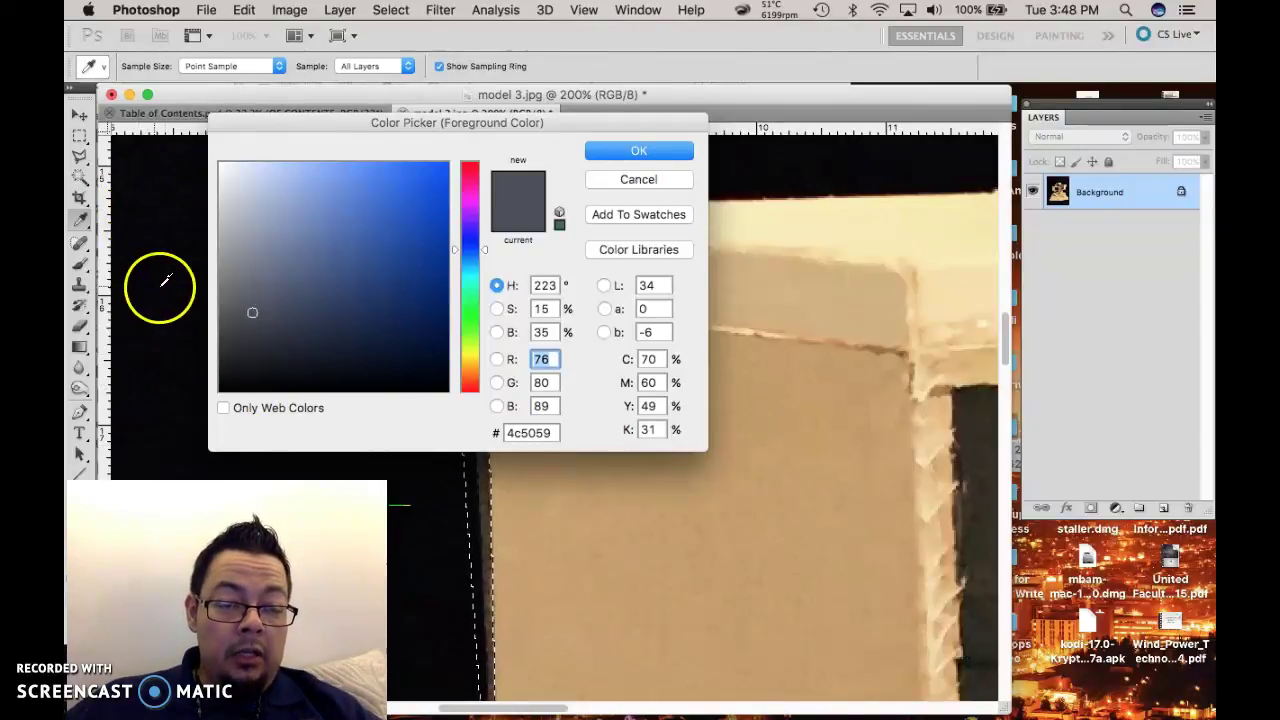
left_click(175, 208)
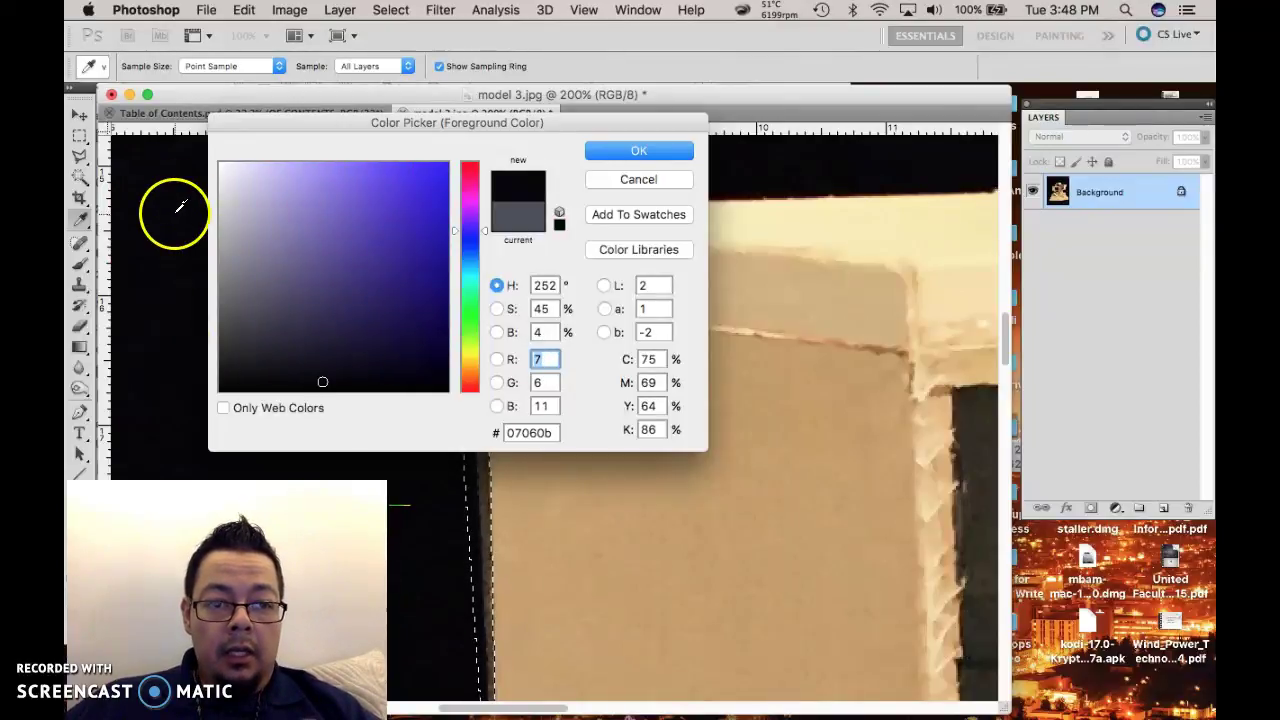
left_click(618, 151)
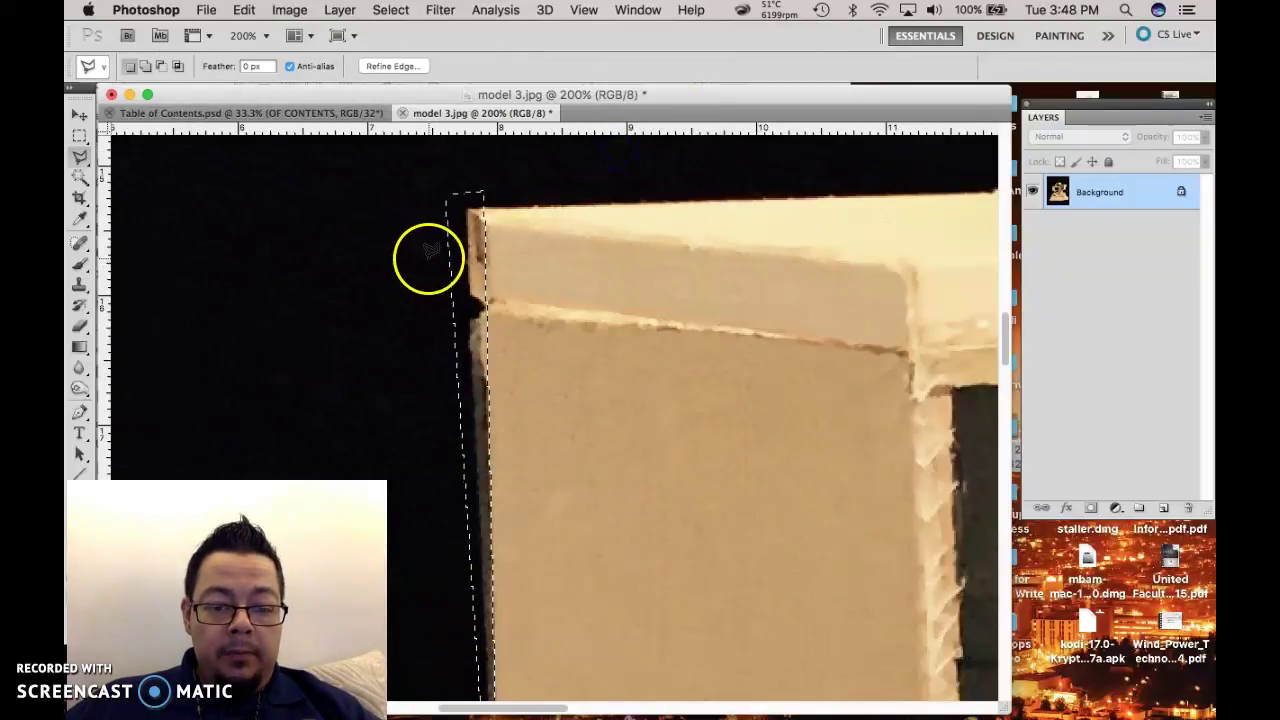
key("b")
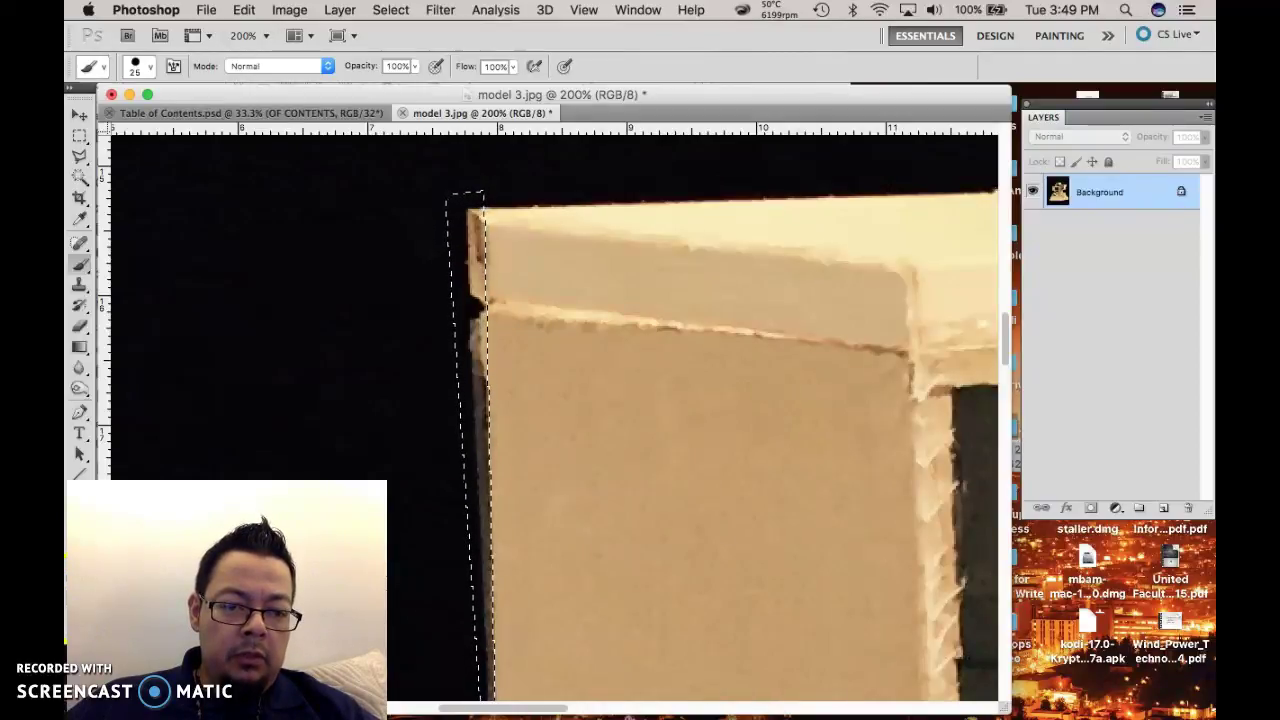
- Paint the light fringe along the box's left edge near-black with the brush
left_click_drag(470, 218, 481, 353)
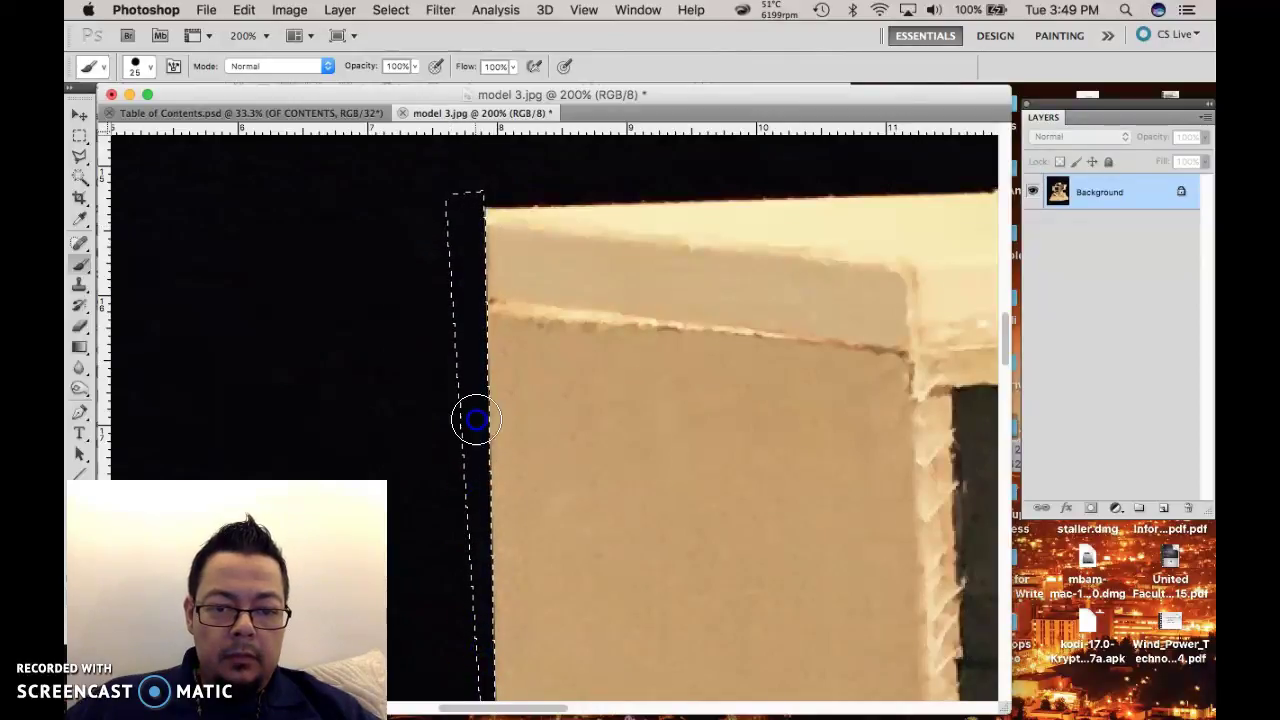
scroll(462, 252, "down", 5)
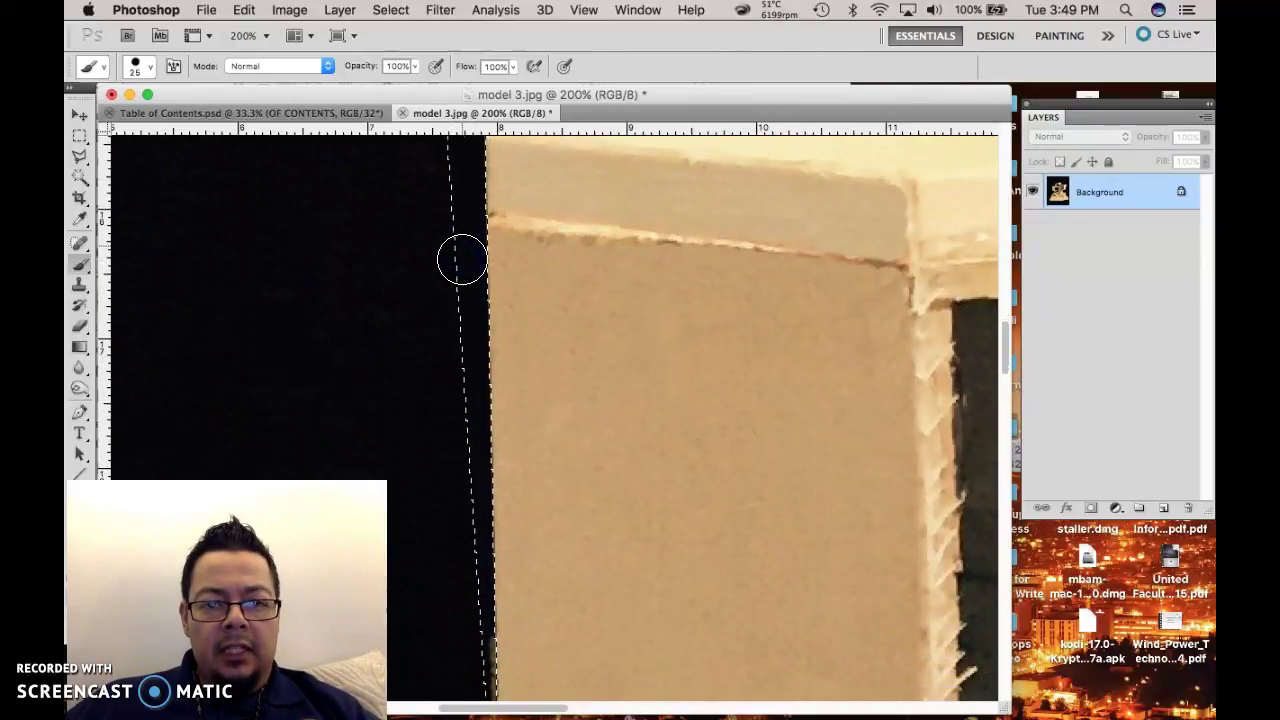
left_click_drag(462, 260, 471, 282)
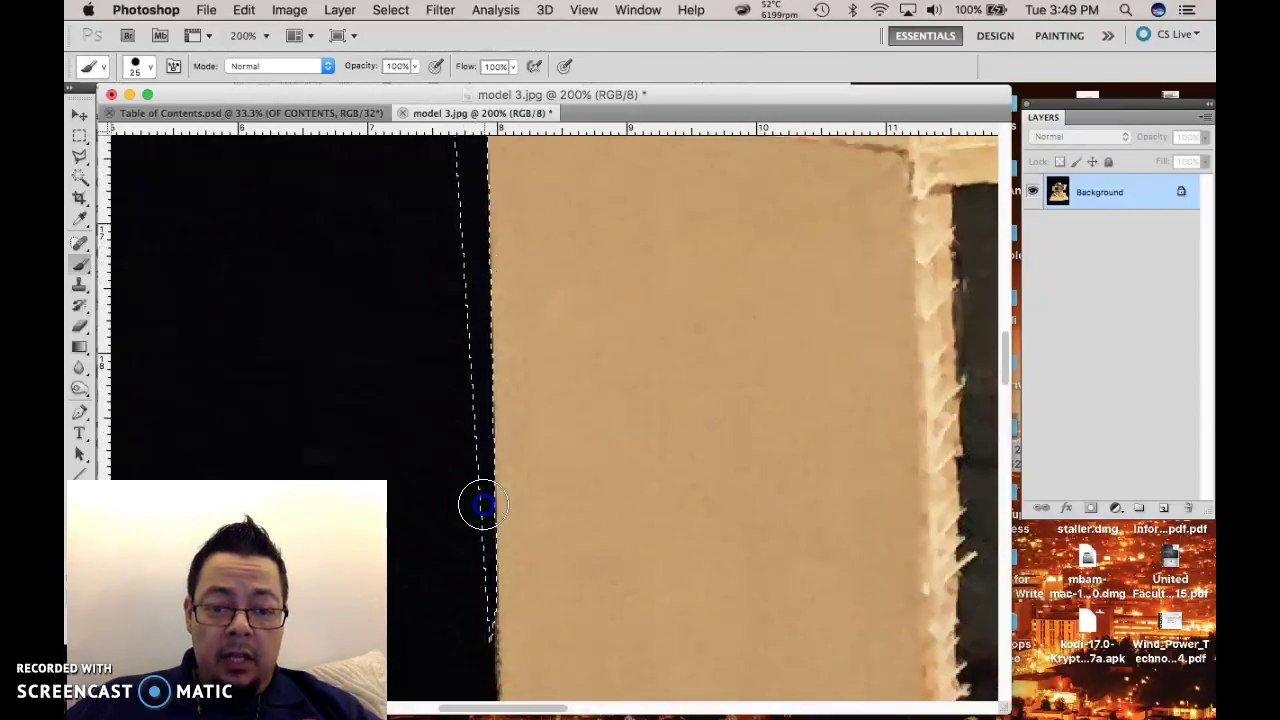
scroll(468, 303, "up", 5)
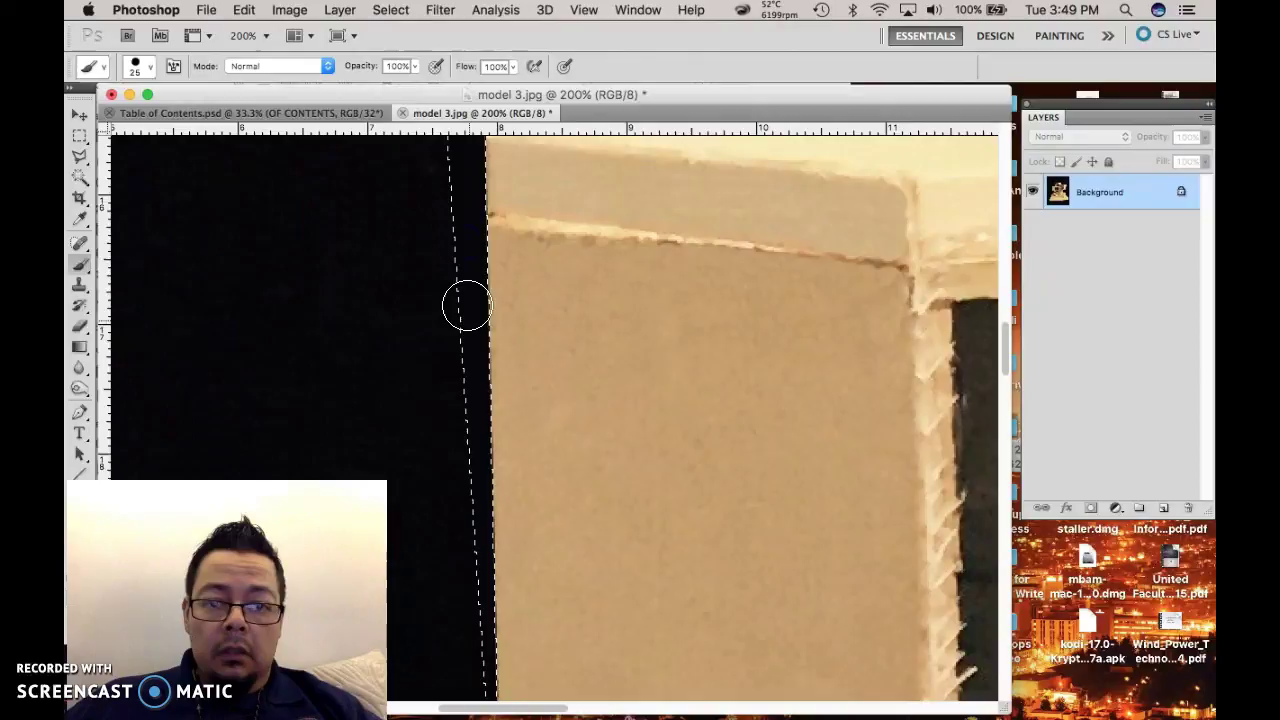
left_click(457, 227)
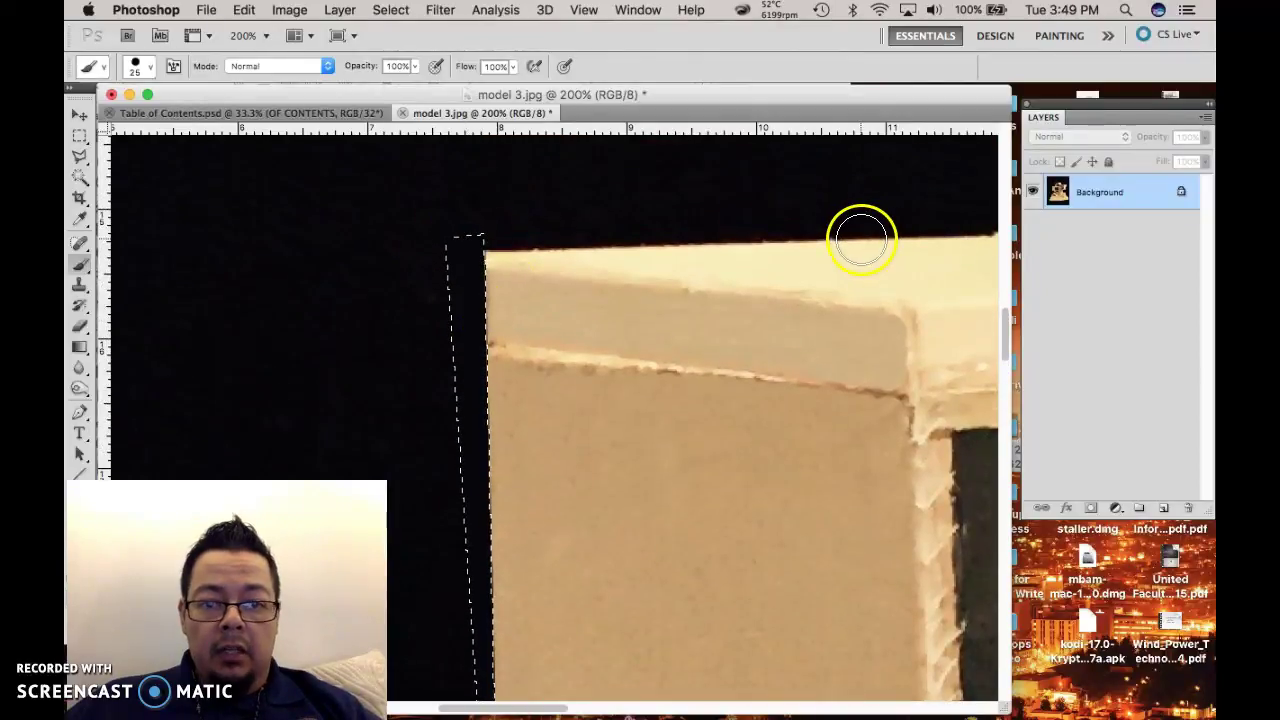
mouse_move(656, 292)
left_mouse_down()
mouse_move(523, 437)
mouse_move(515, 417)
left_mouse_up()
left_click(980, 257)
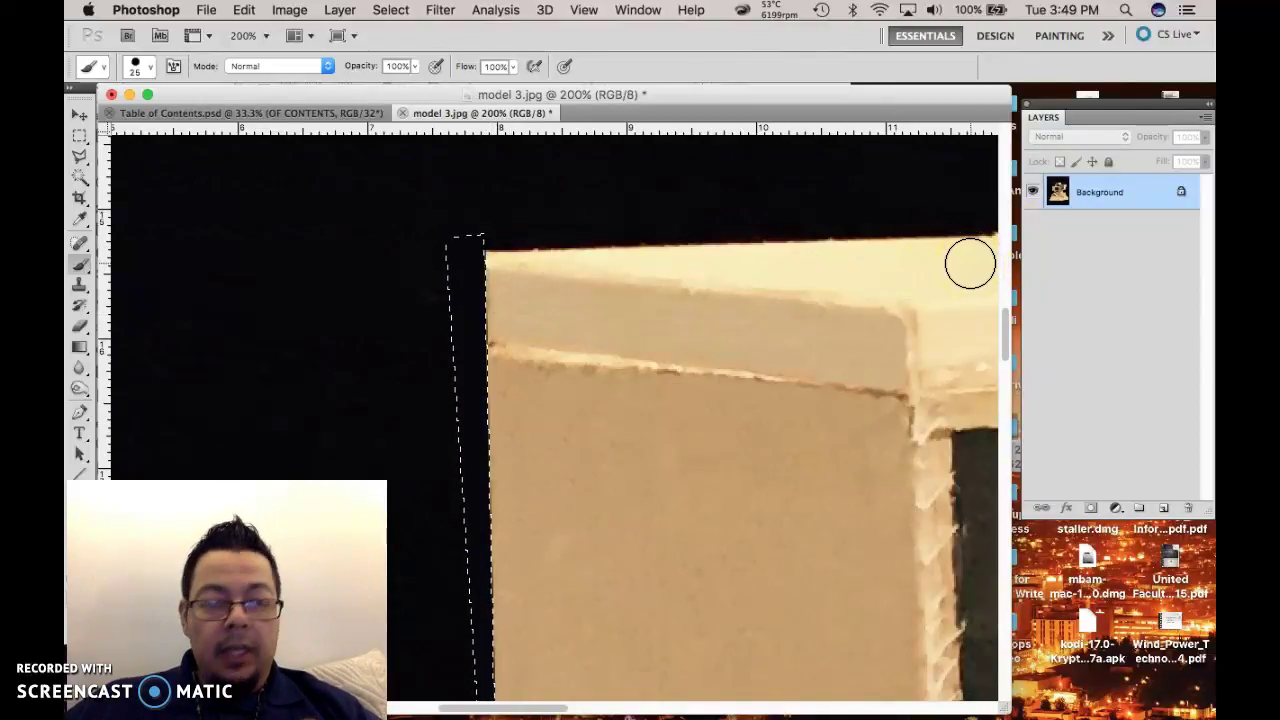
- Open the Edit menu without choosing a command, then scroll down the view
left_click(243, 10)
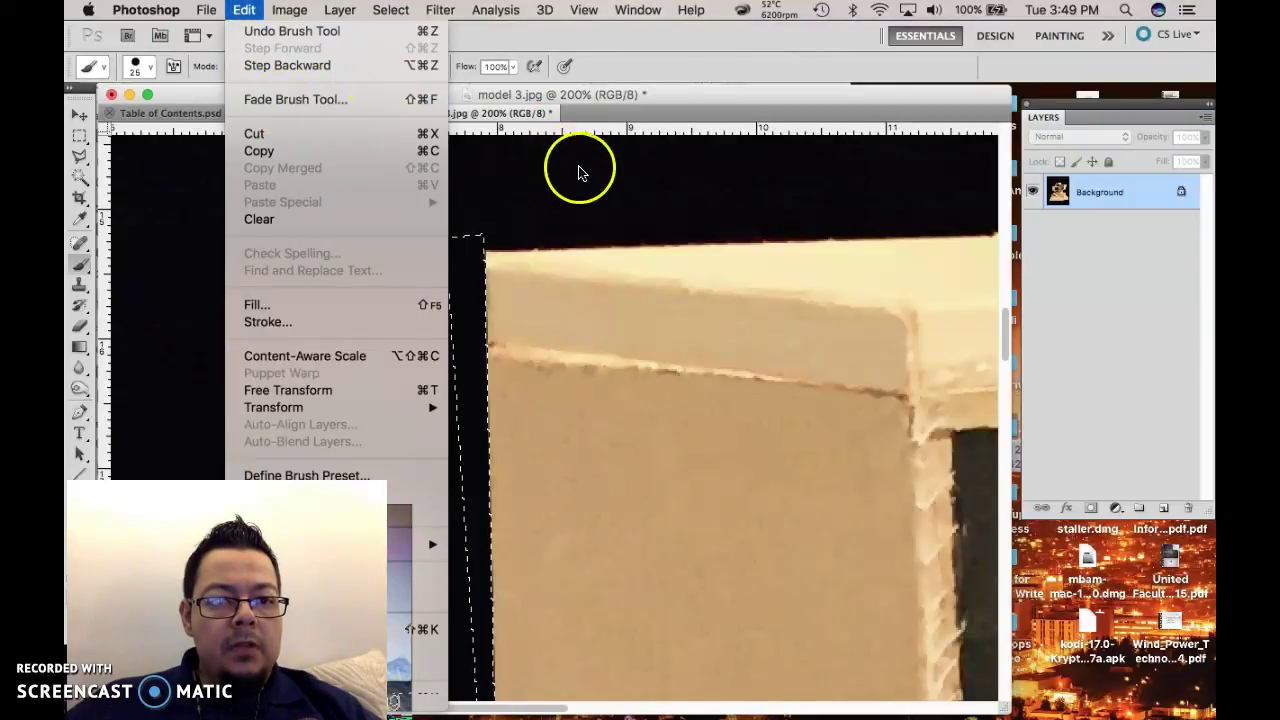
left_click(797, 147)
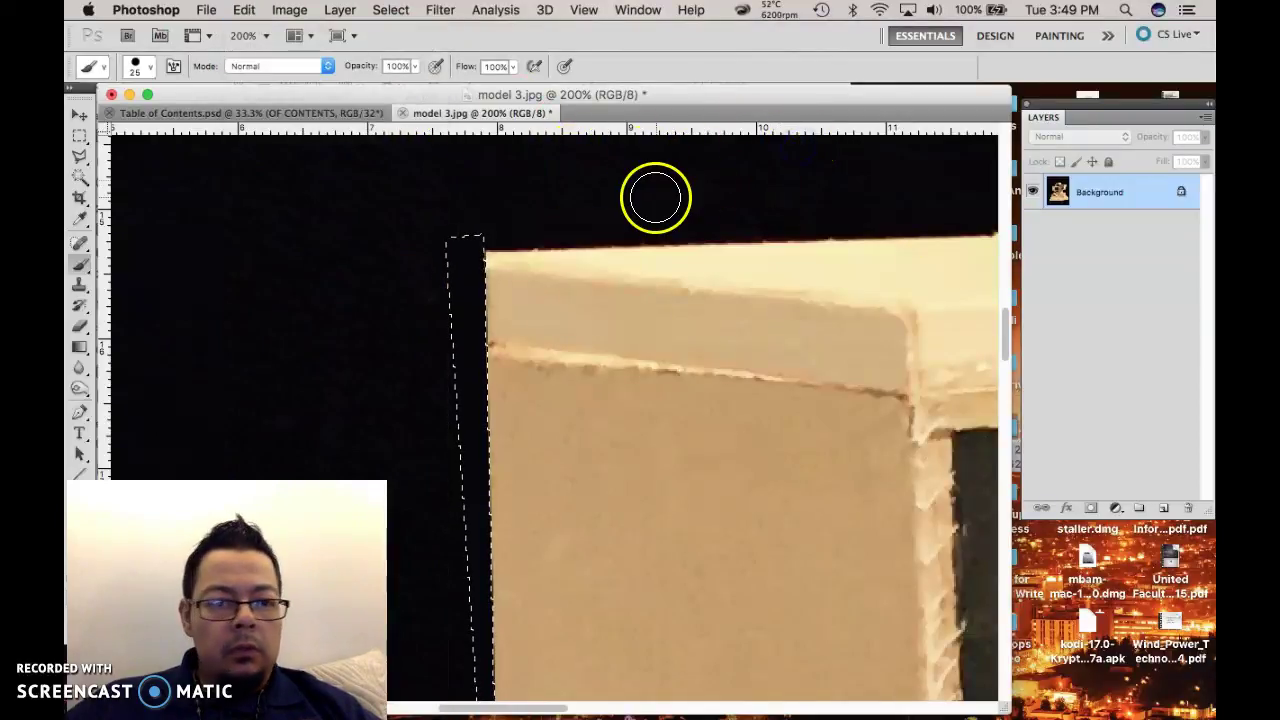
scroll(384, 190, "down", 3)
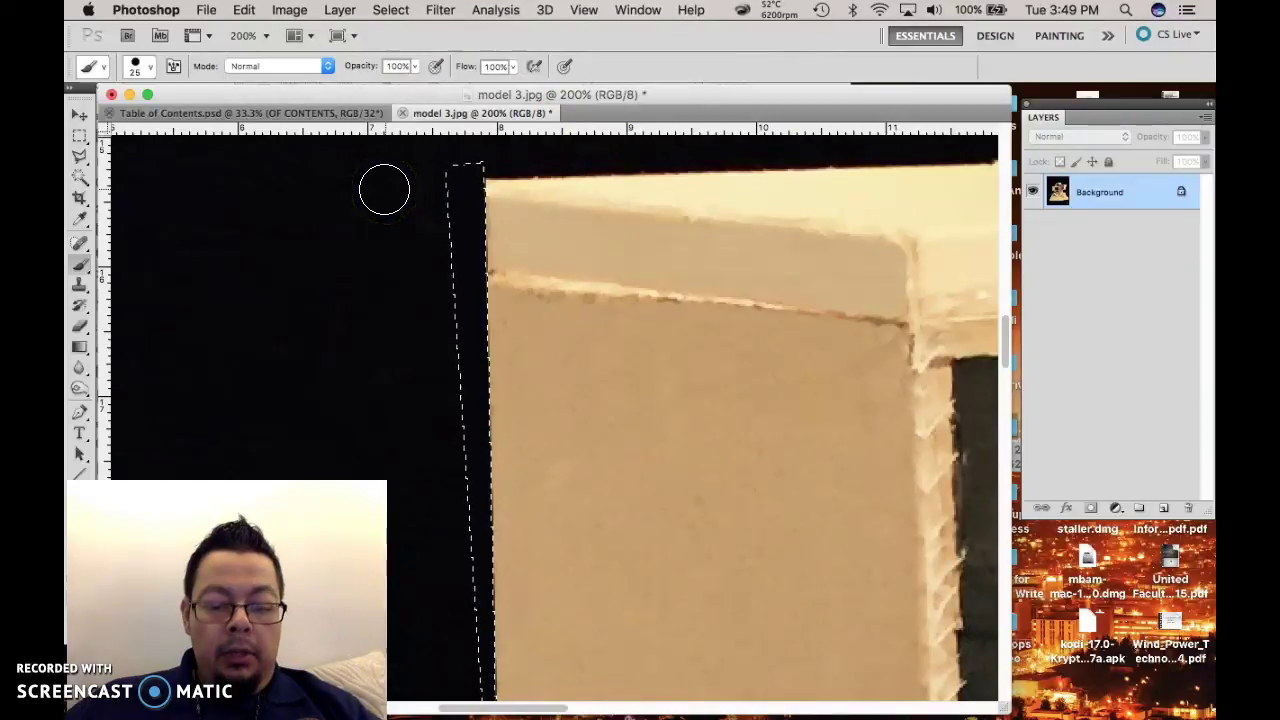
scroll(384, 190, "down", 2)
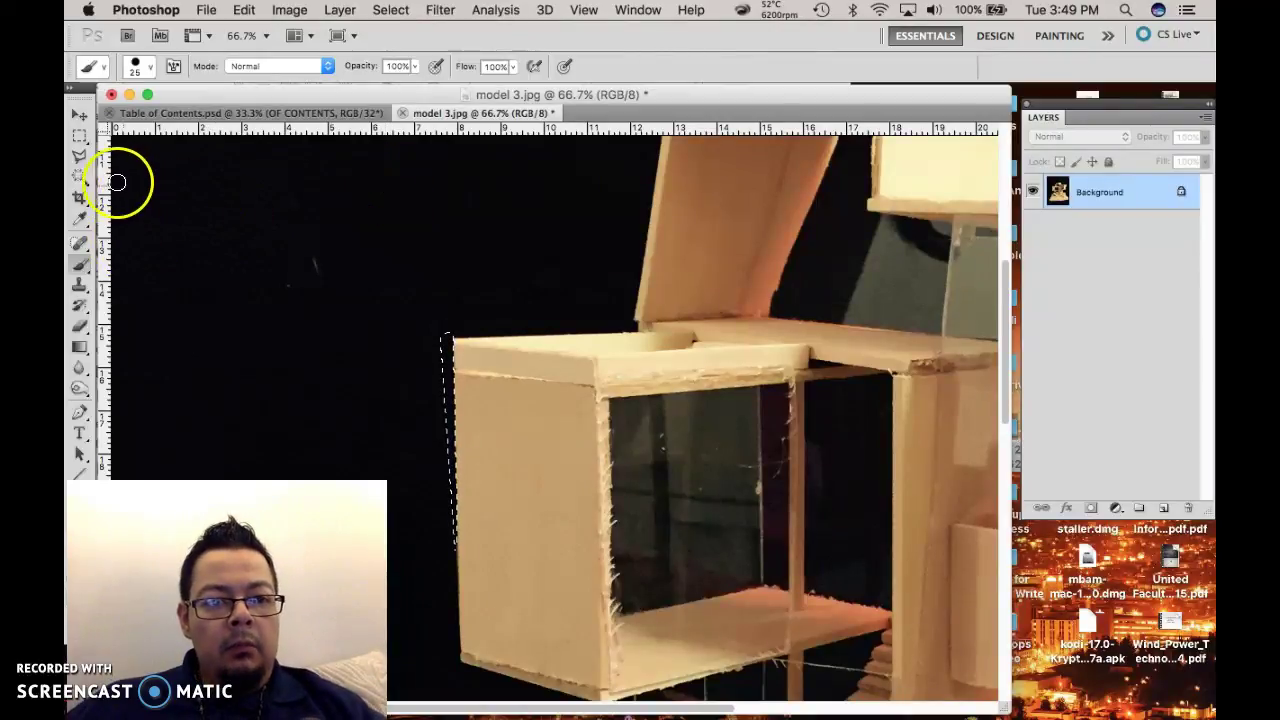
- With the Magic Wand, deselect, zoom out and select the black background around the model
left_click(80, 175)
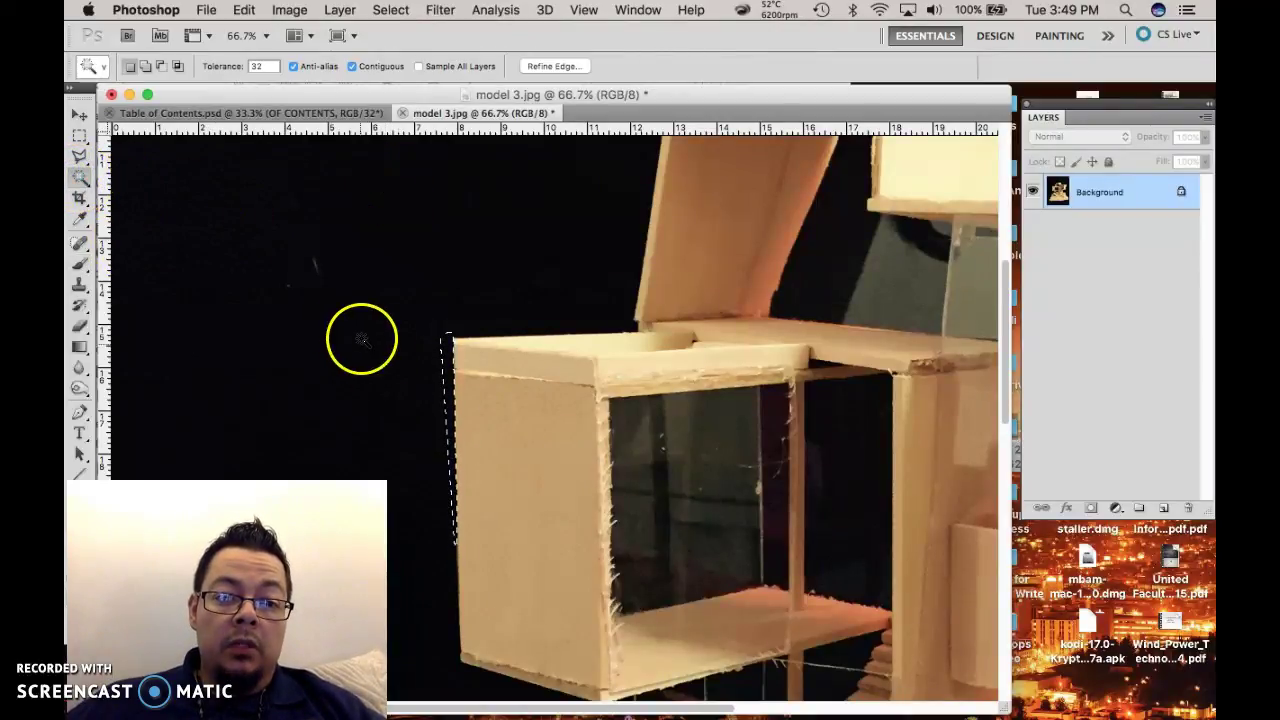
key("super+d")
left_click(494, 357)
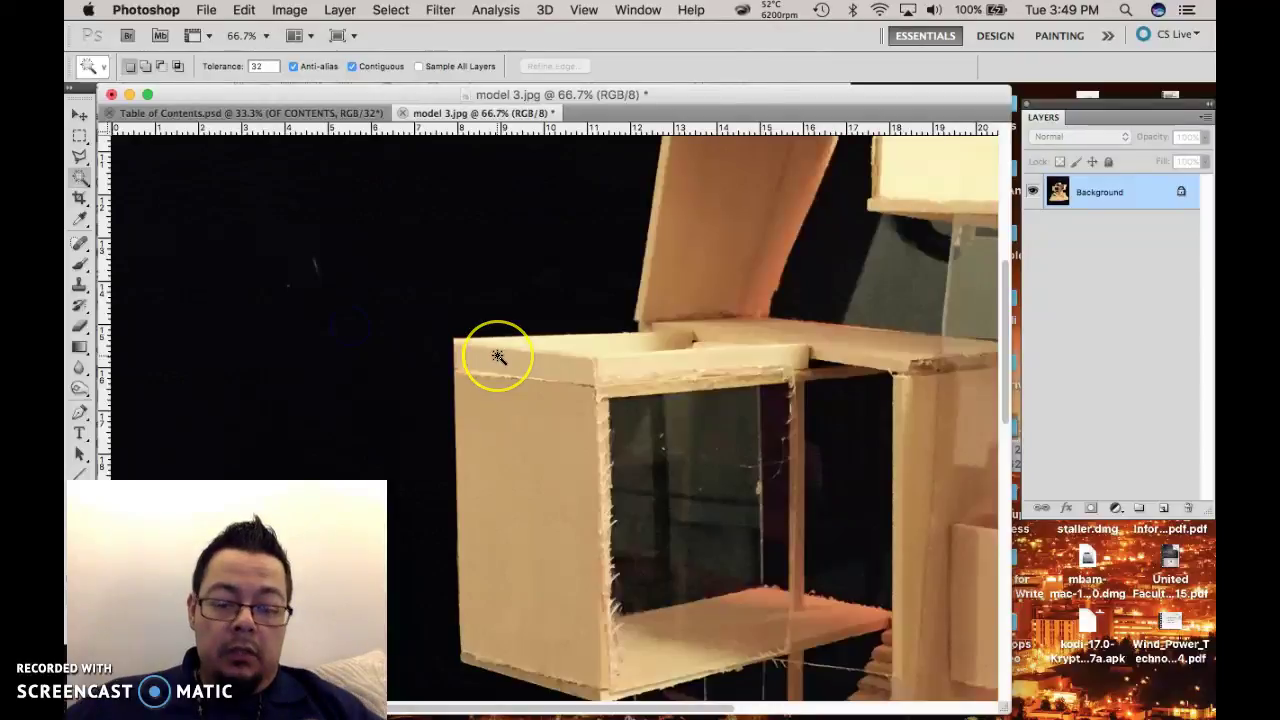
key("super+minus")
key("super+minus")
key("super+minus")
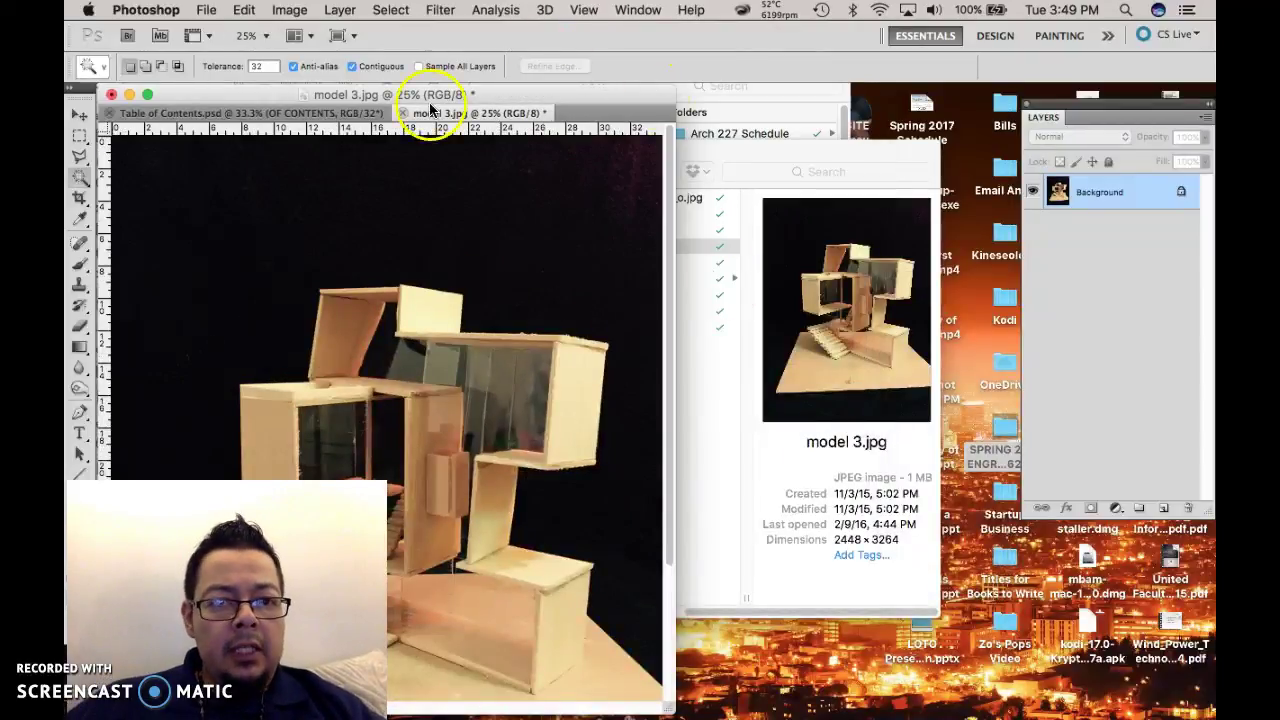
left_click_drag(391, 88, 586, 86)
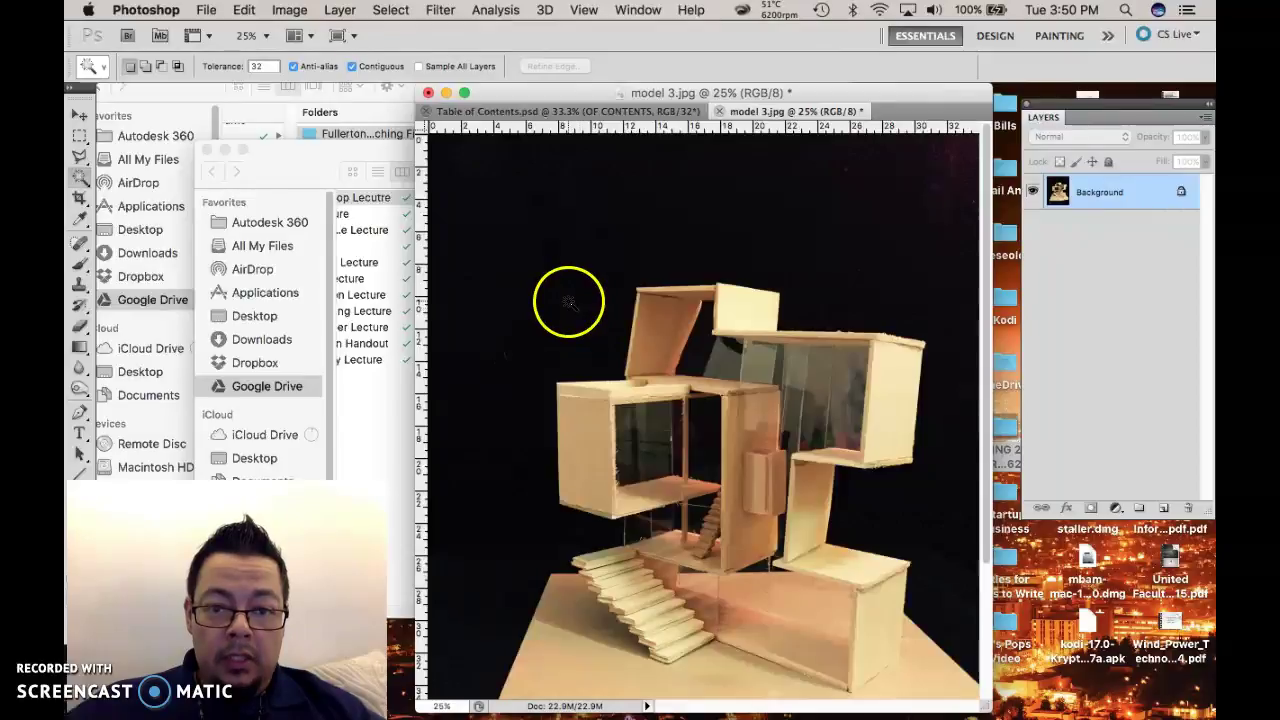
left_click(568, 301)
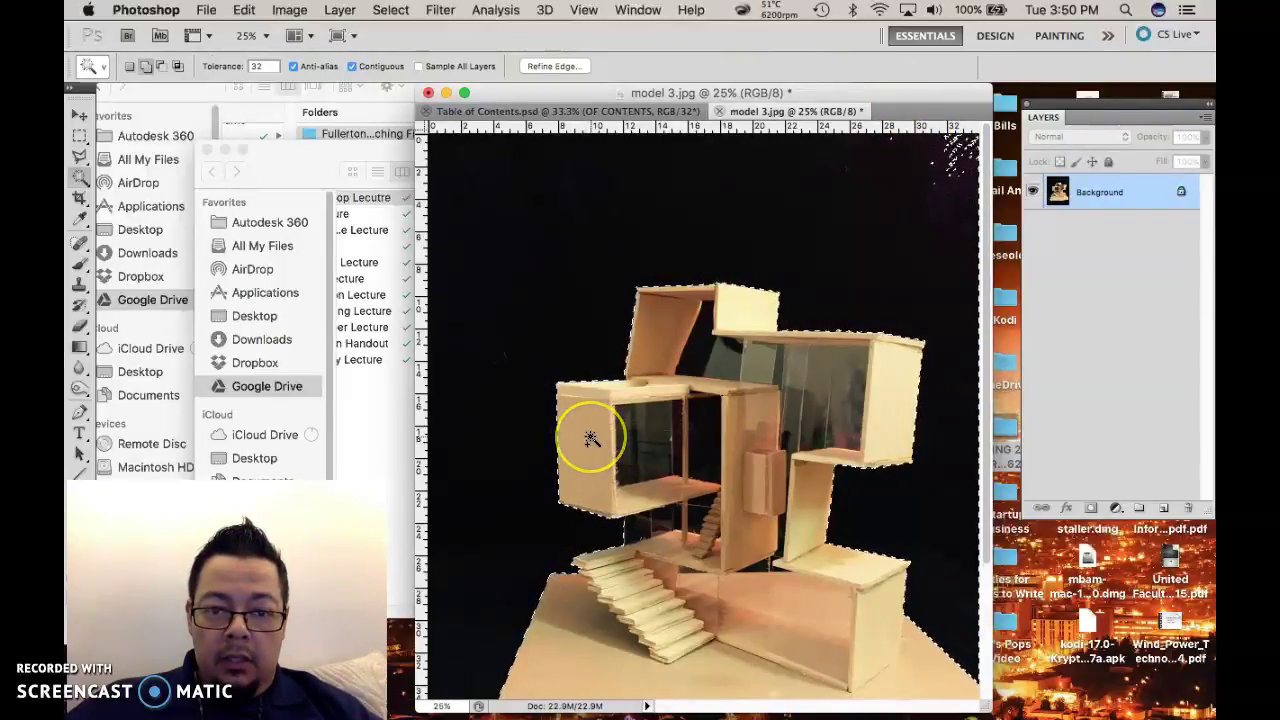
- Add the dark top-right corner, the boxes' glass openings and the gap beside the stairs to the selection
left_click(951, 160, "shift")
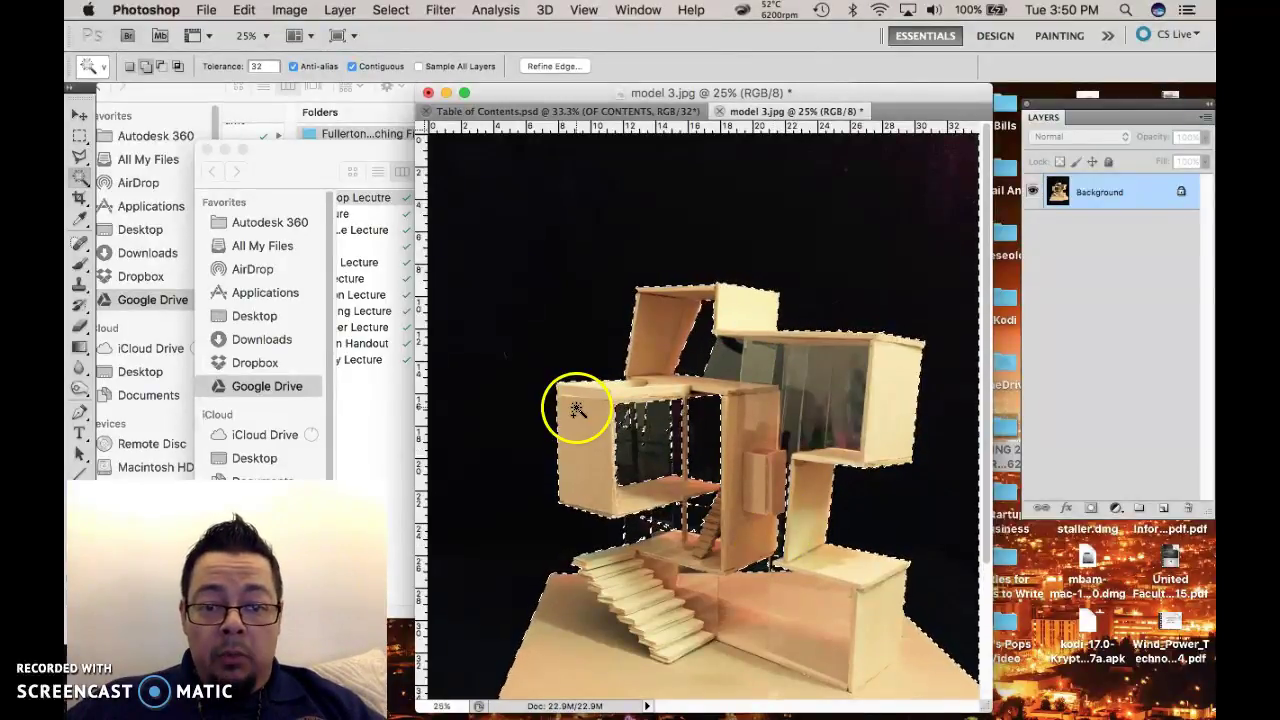
left_click(651, 429)
left_click(660, 449)
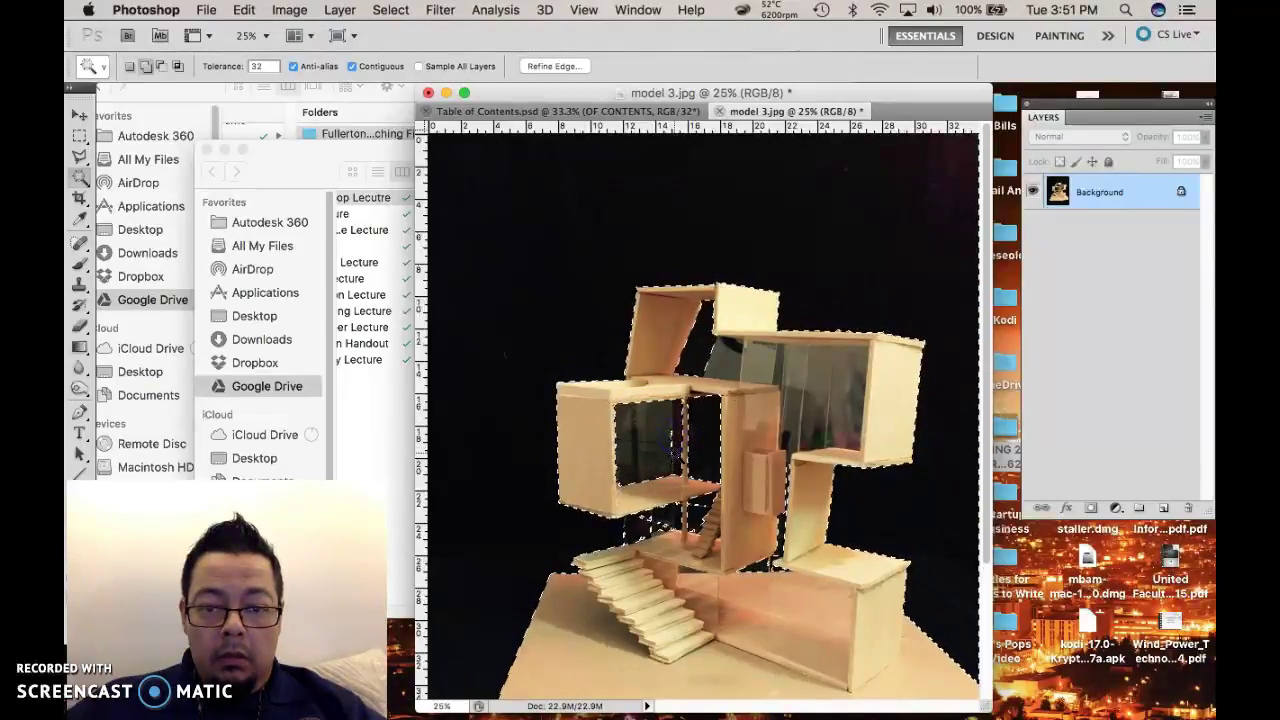
left_click(671, 449)
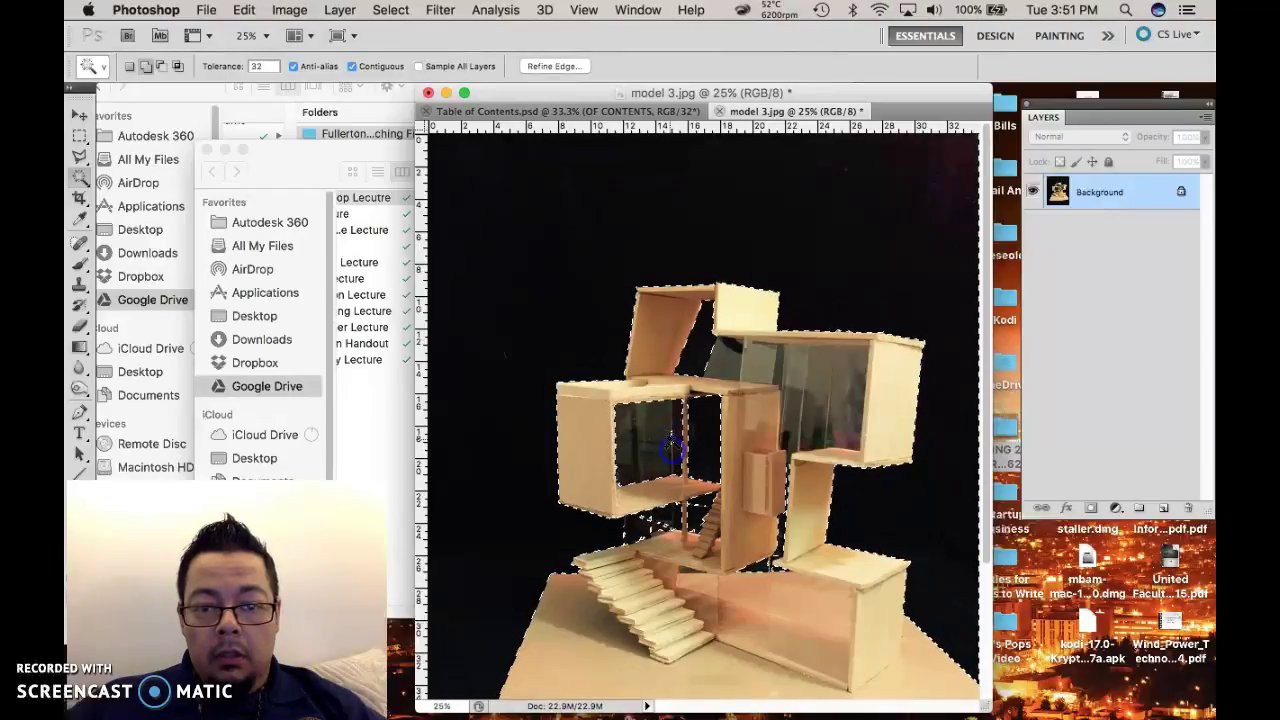
left_click(655, 528)
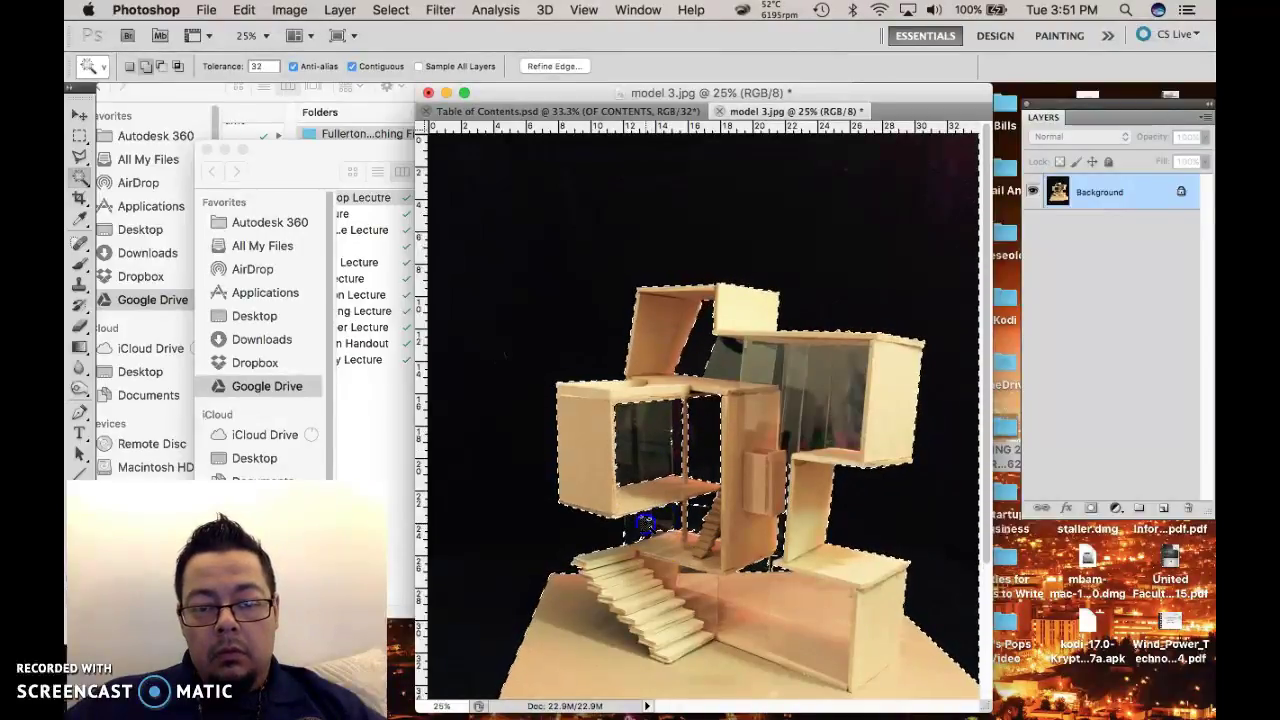
left_click(809, 394)
left_click(523, 263)
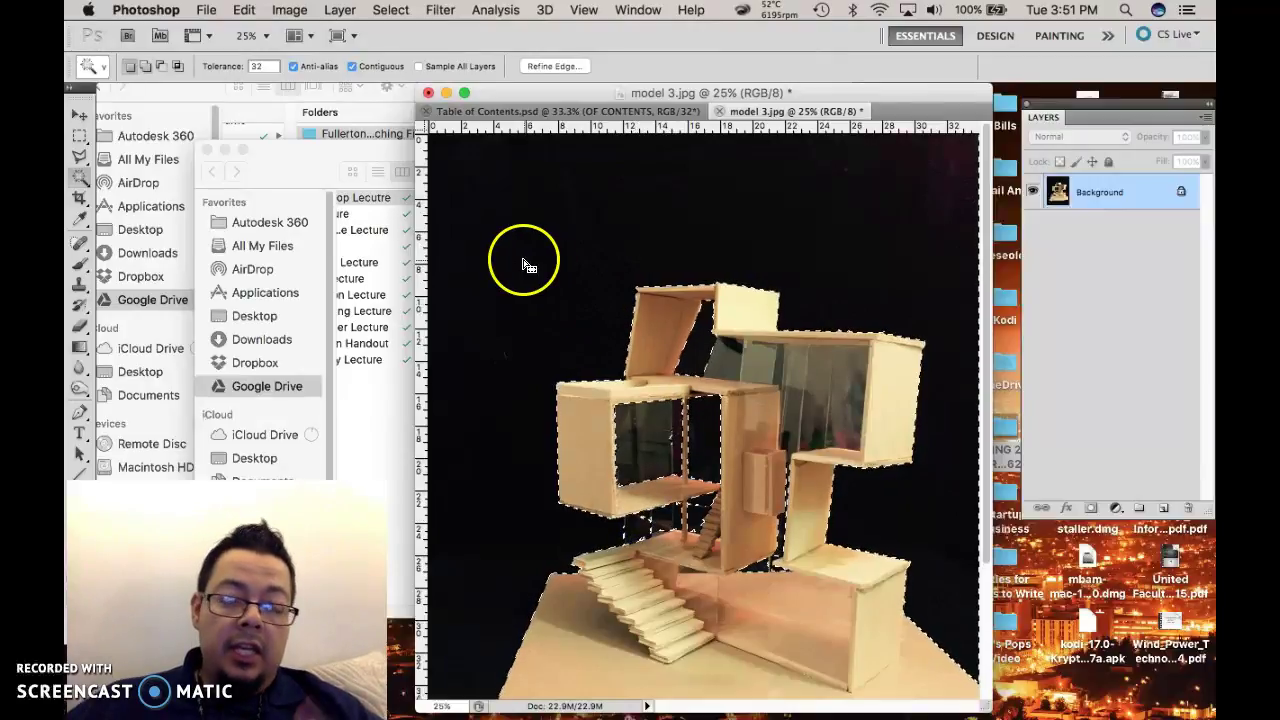
- Cut the selected black background onto a new Layer 1 with Layer via Cut
right_click(530, 260)
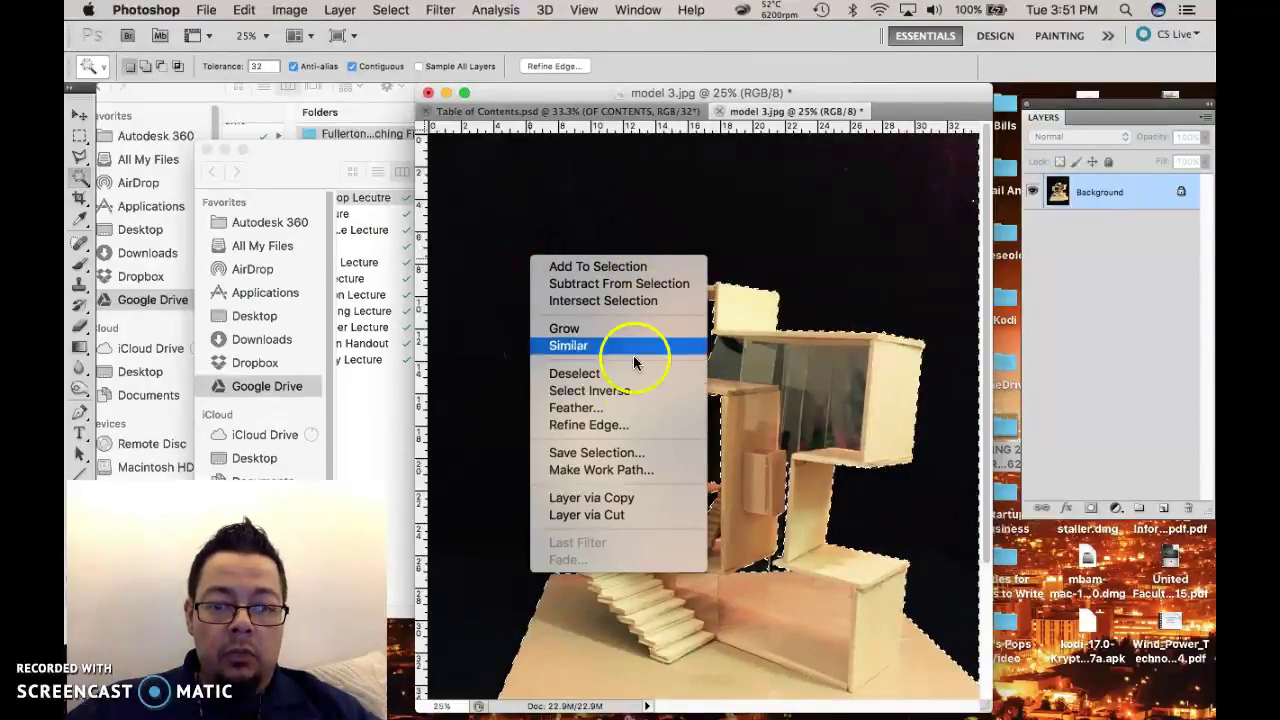
left_click(632, 516)
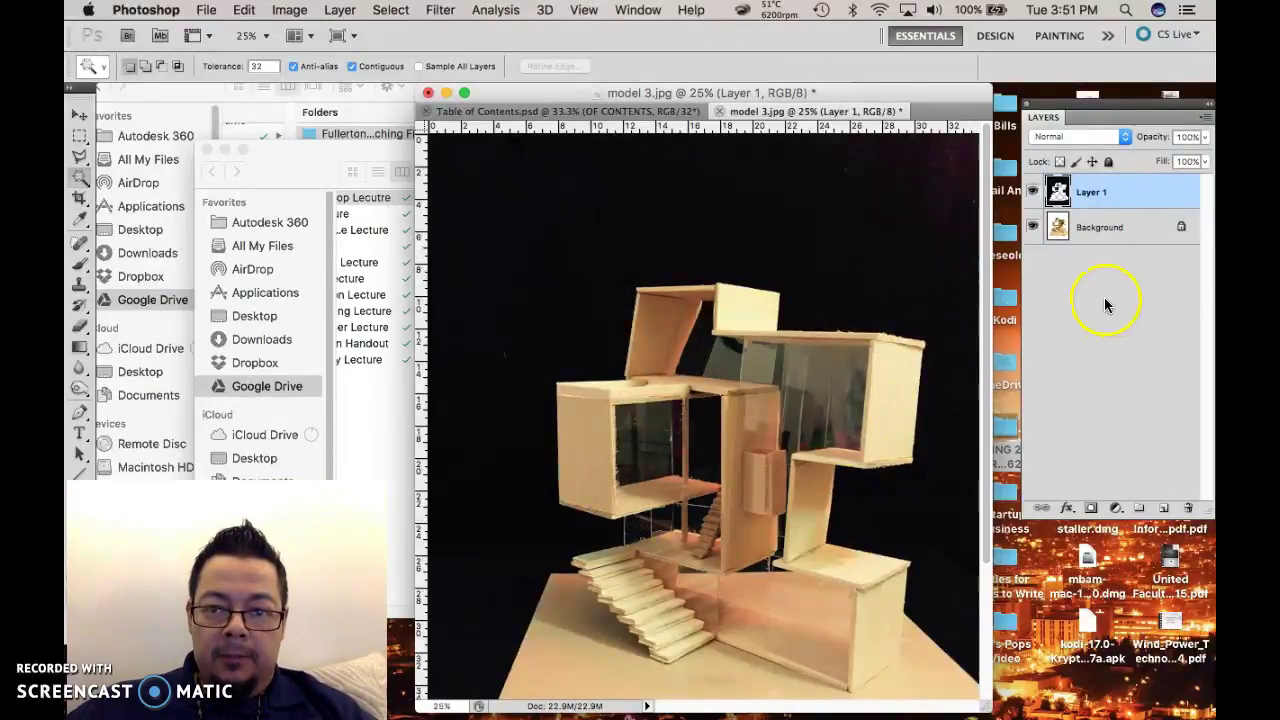
left_click(1033, 230)
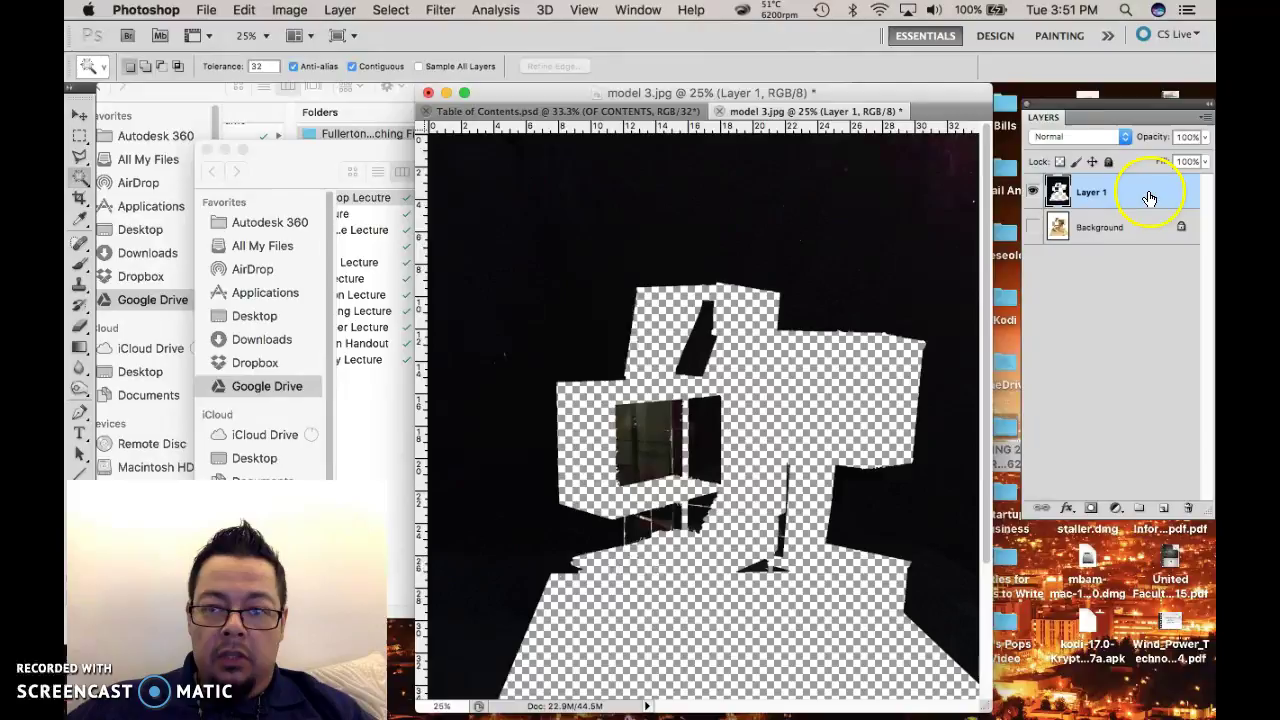
left_click(1034, 228)
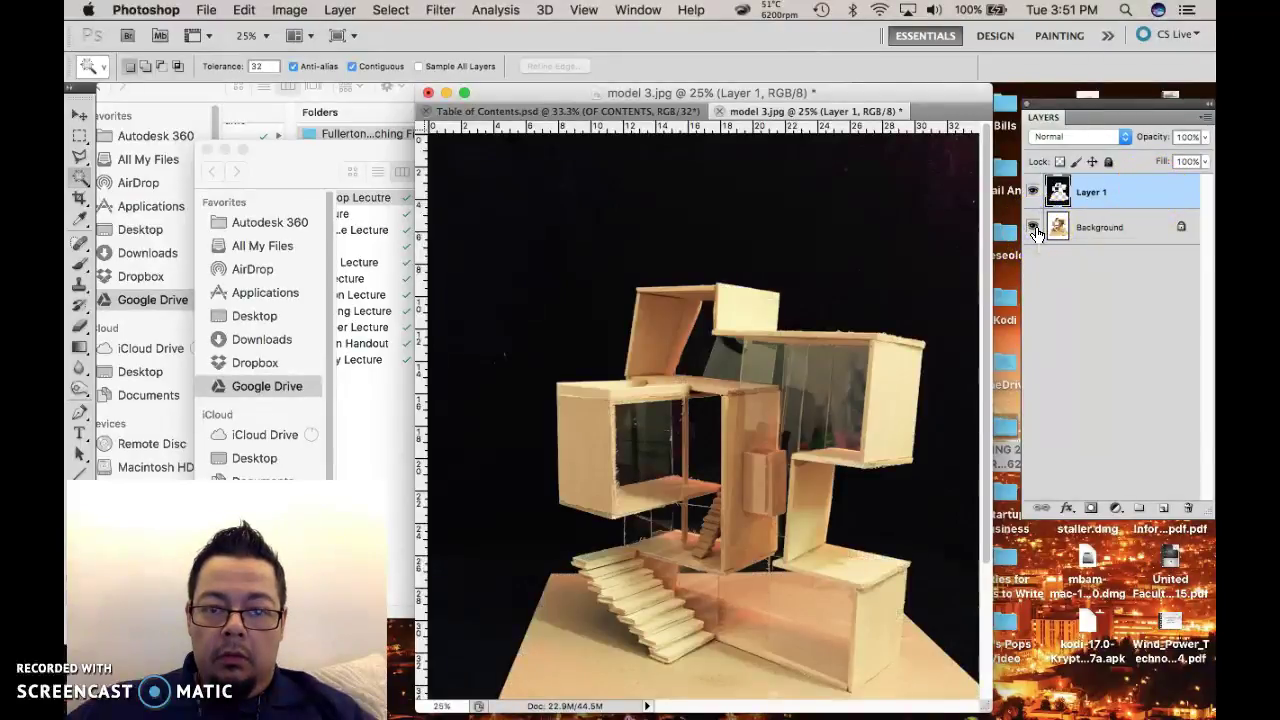
left_click(1034, 229)
left_click(1034, 229)
left_click(1034, 229)
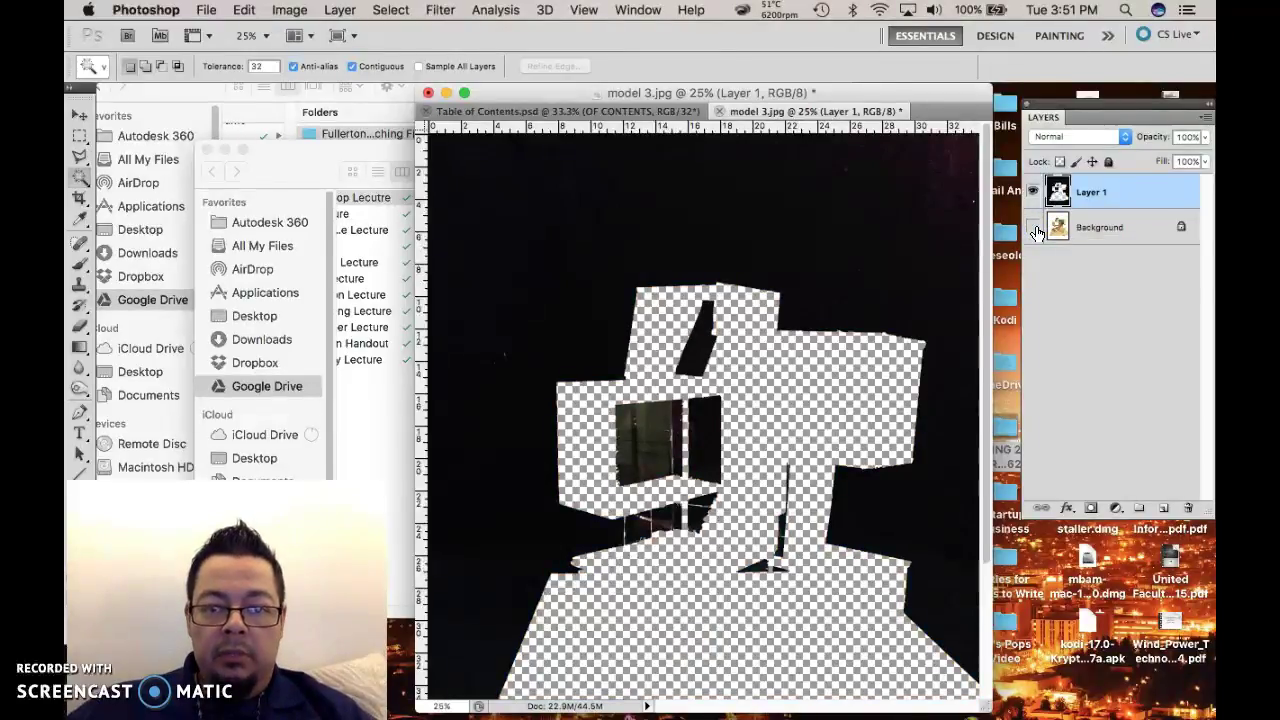
left_click(1033, 229)
left_click(1059, 191)
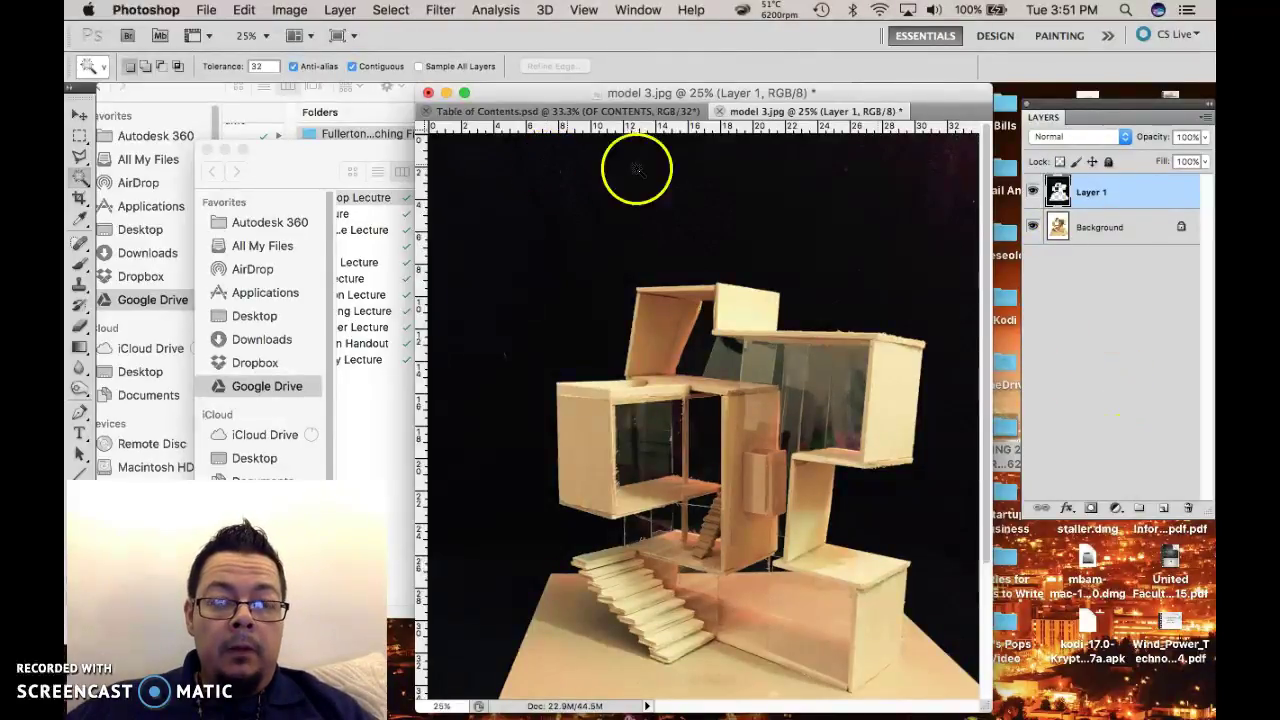
- Step back from the cut and use Layer via Copy to copy the selected backdrop onto Layer 1
left_click(242, 10)
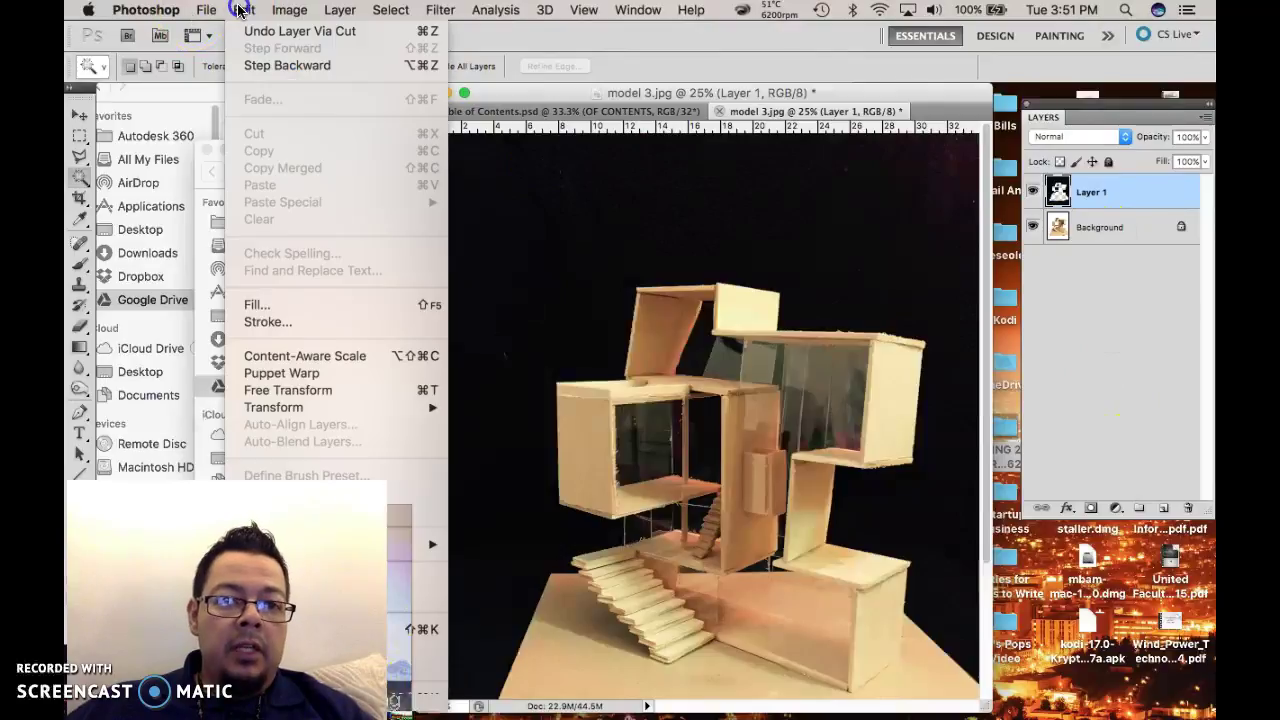
left_click(262, 65)
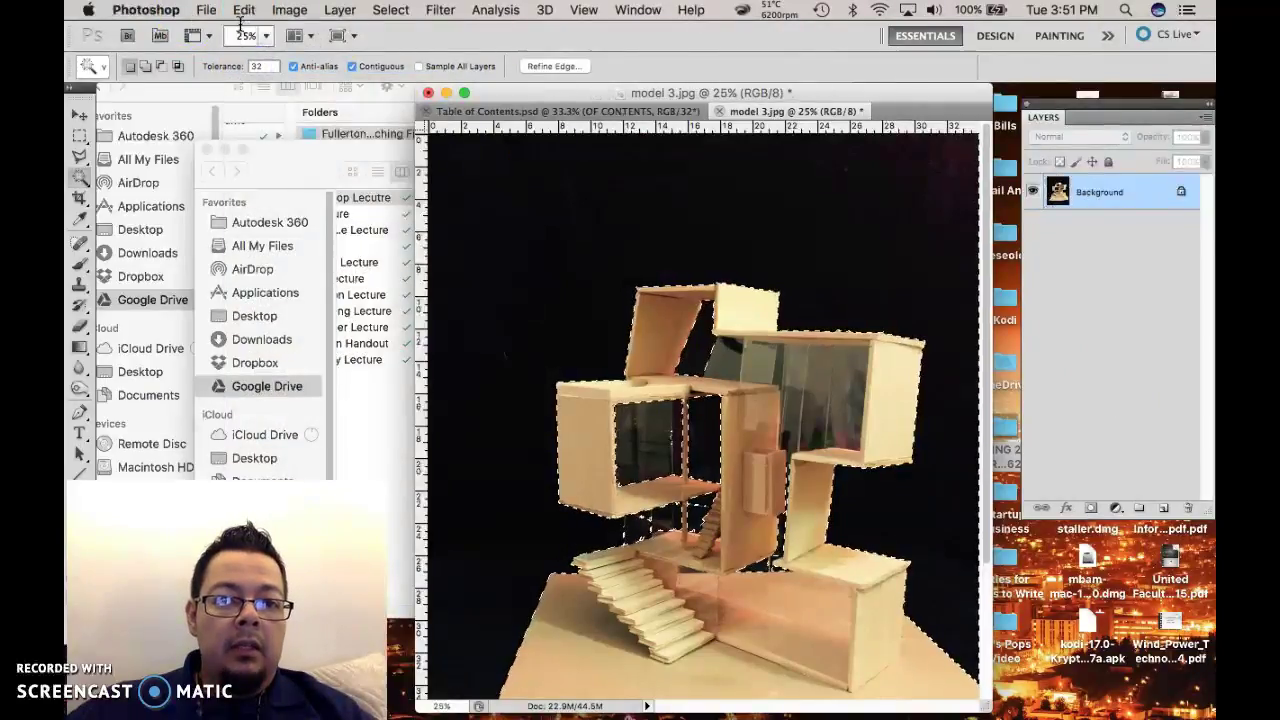
right_click(556, 219)
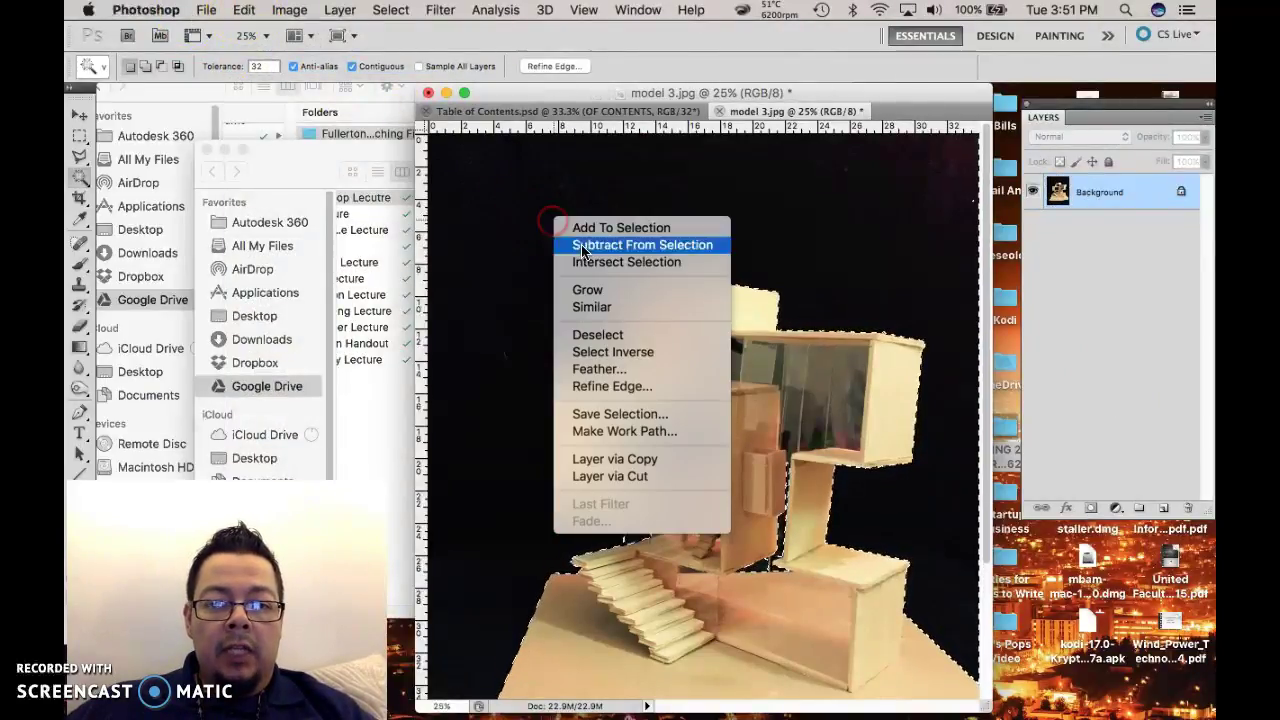
left_click(660, 458)
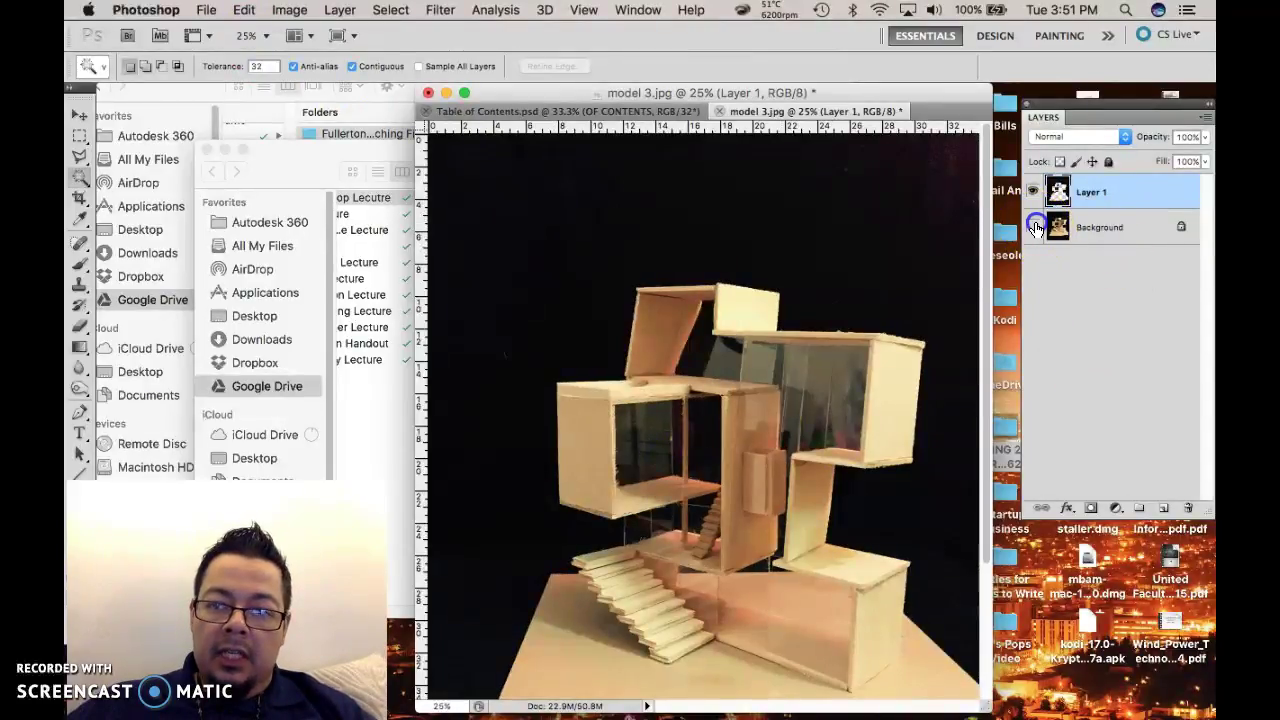
- Toggle the Background and Layer 1 visibility to check the copied backdrop
left_click(1034, 227)
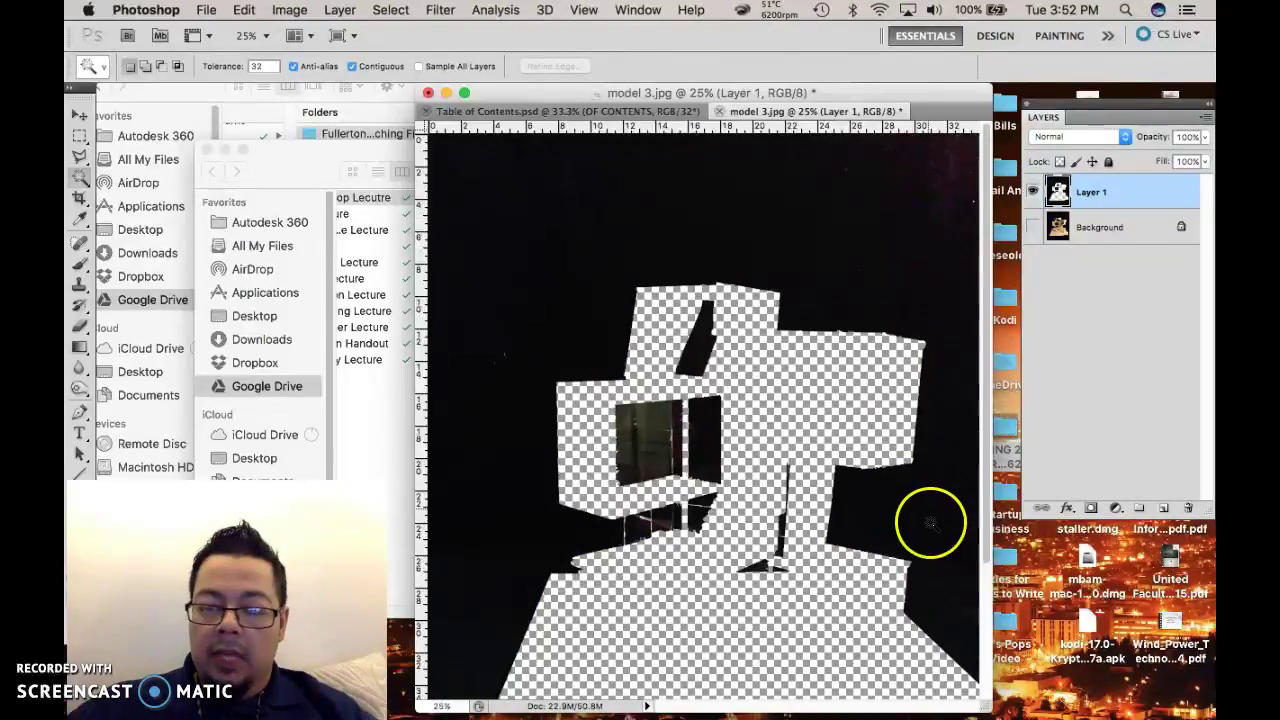
left_click(1033, 227)
left_click(1032, 193)
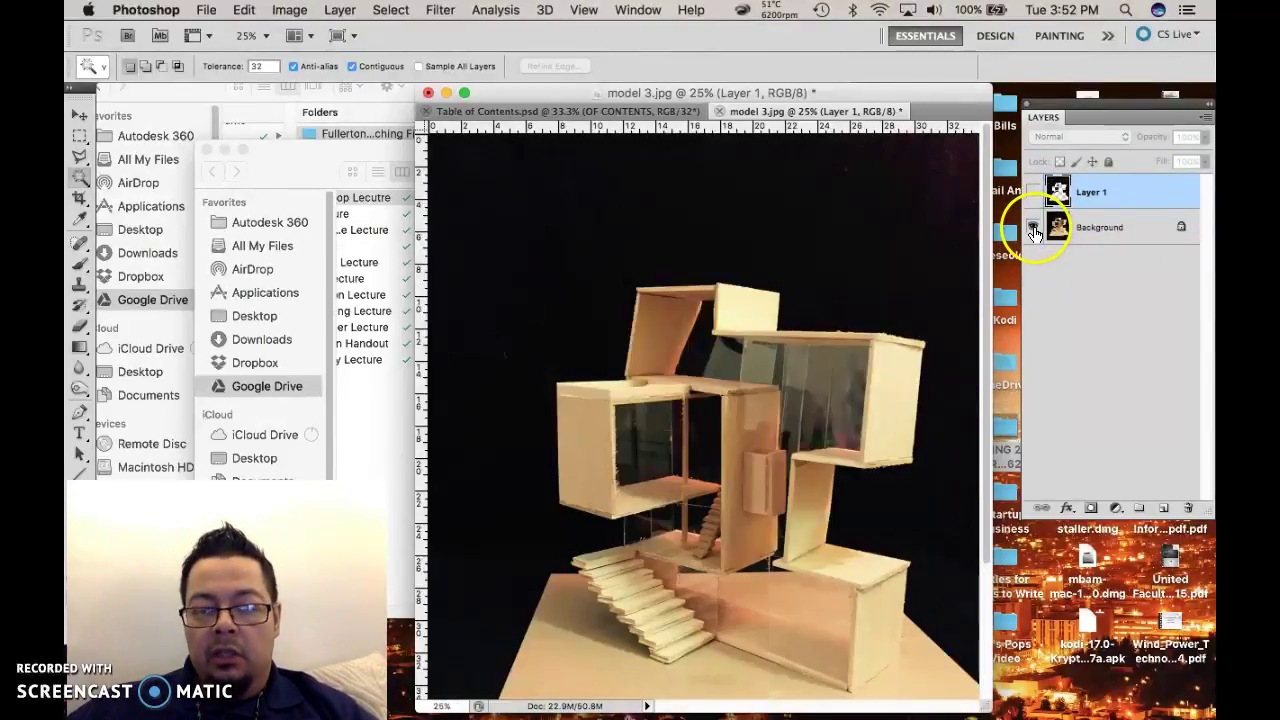
- With Background hidden, delete the leftover dark strips inside the model's outline on Layer 1
left_click(1033, 192)
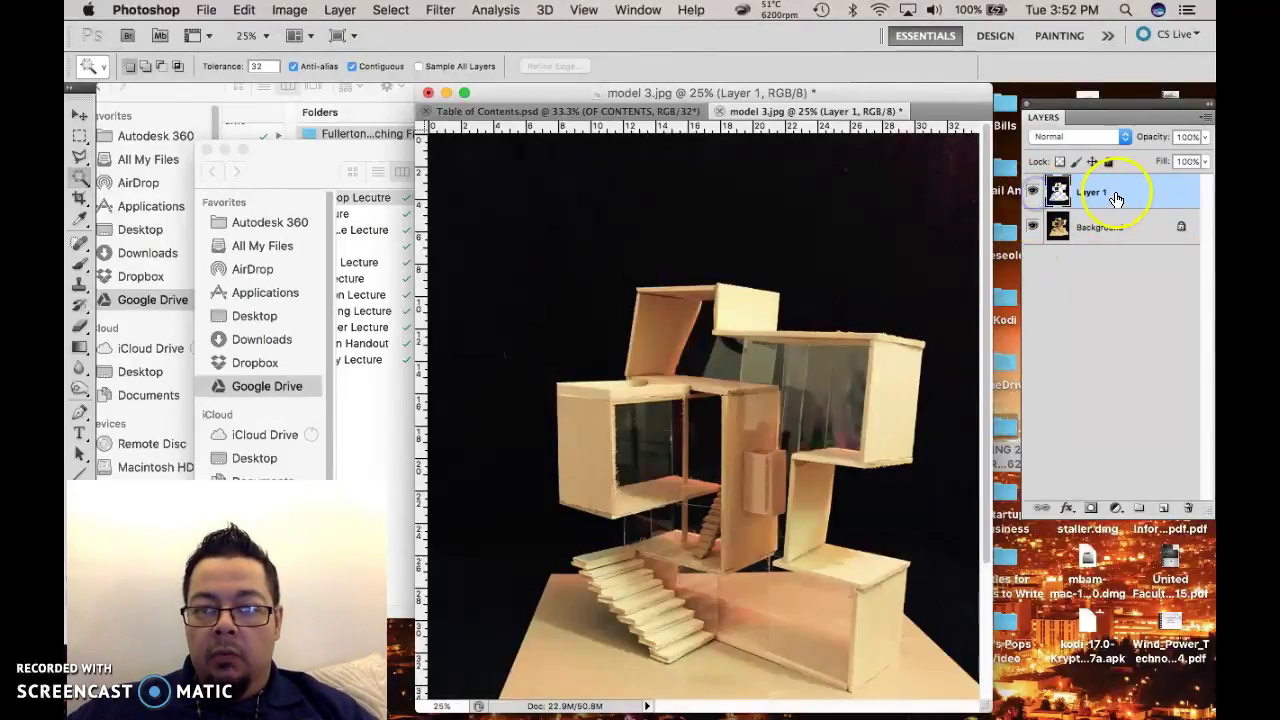
left_click(1033, 227)
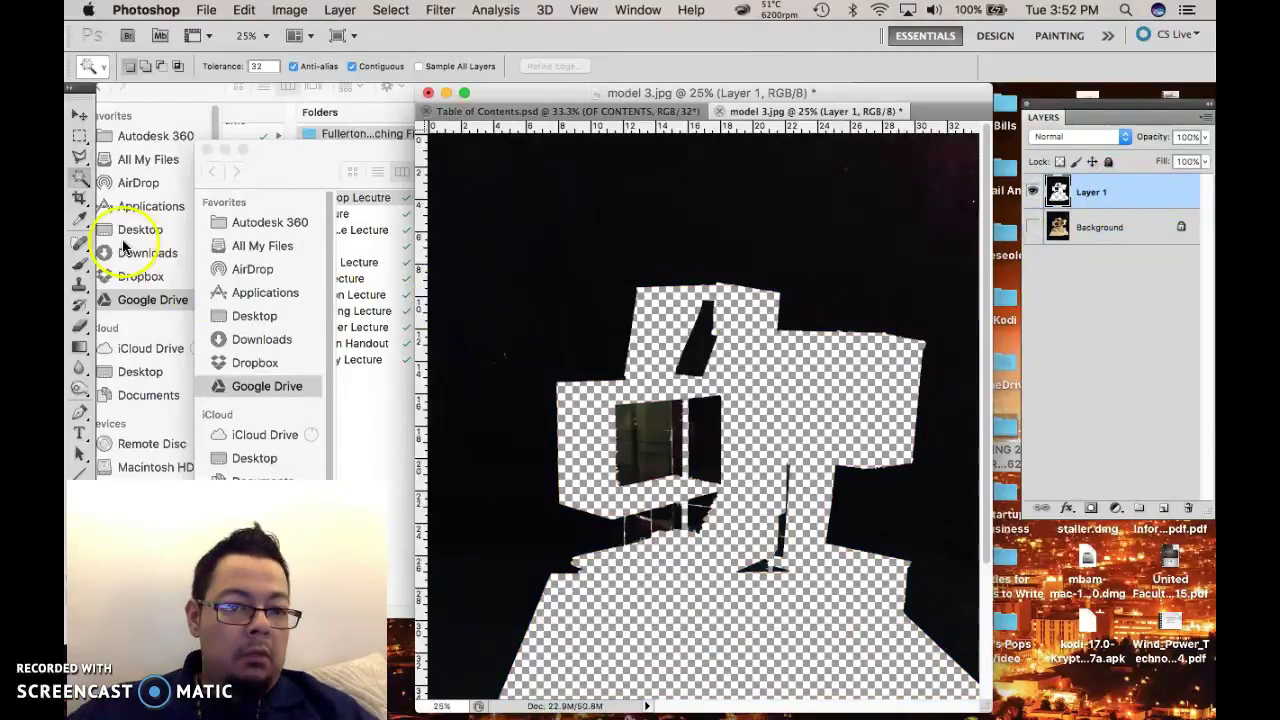
left_click(556, 222)
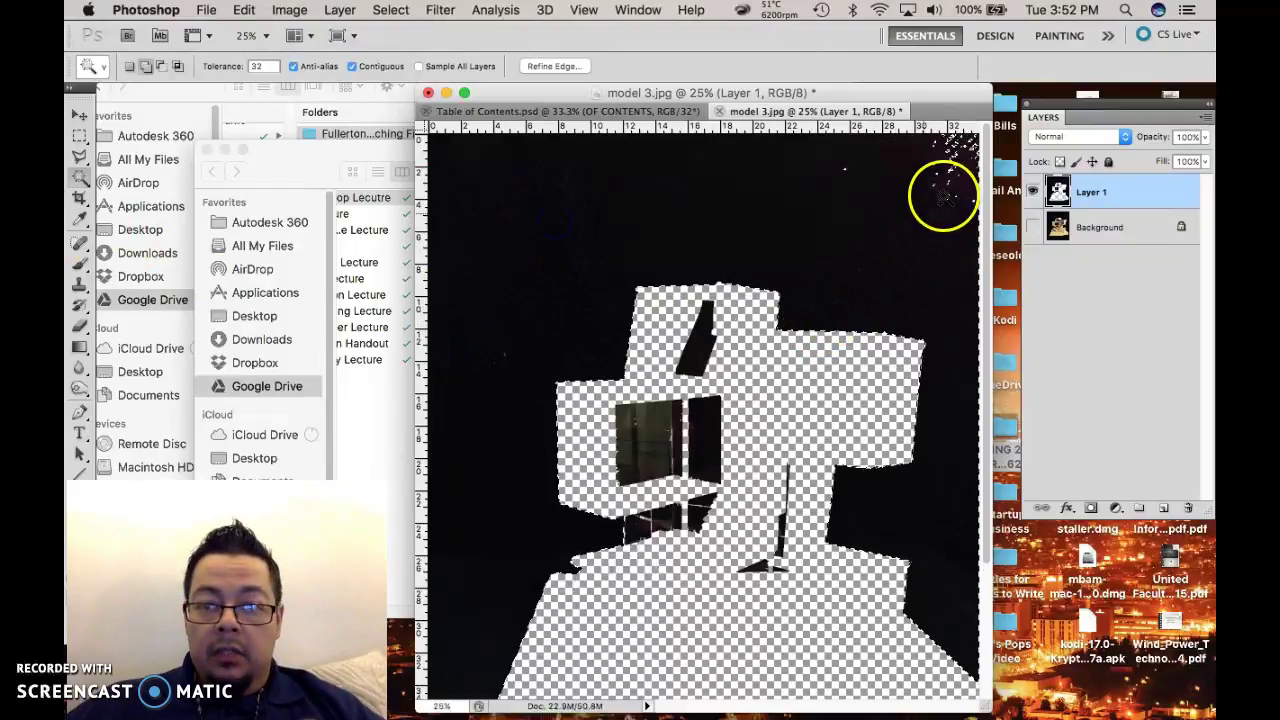
left_click(645, 335)
key("Delete")
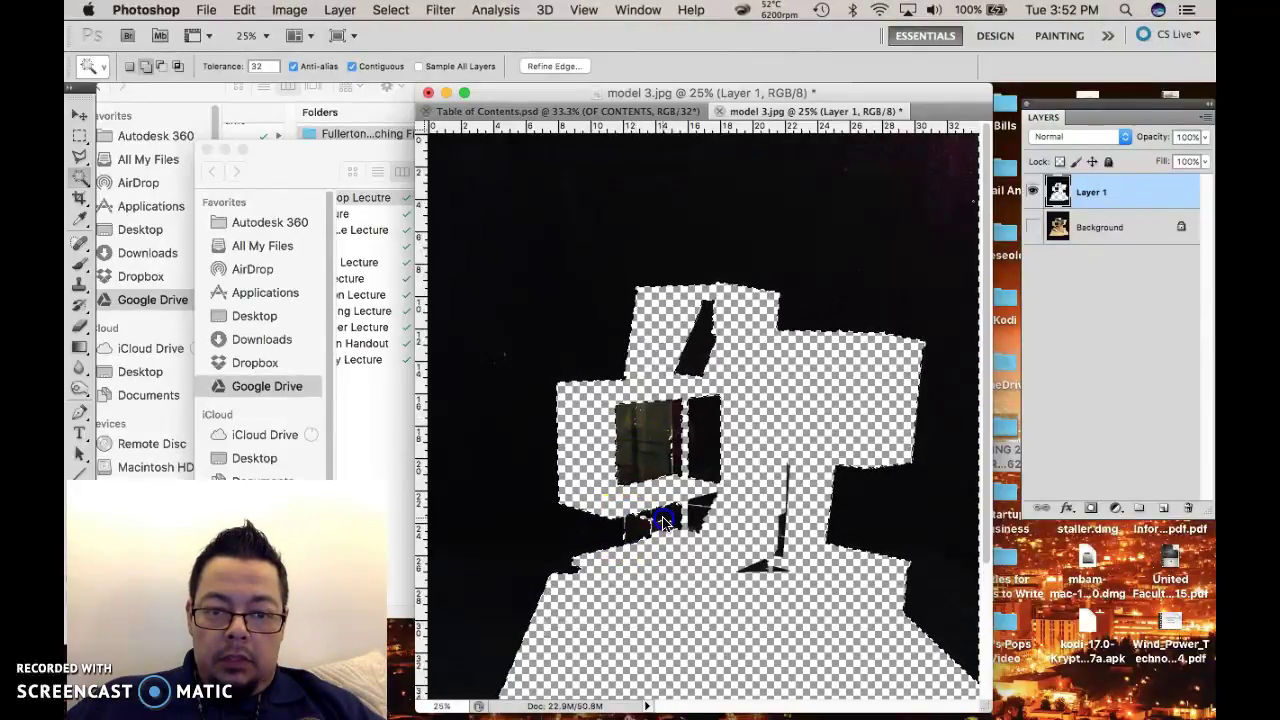
left_click(757, 566)
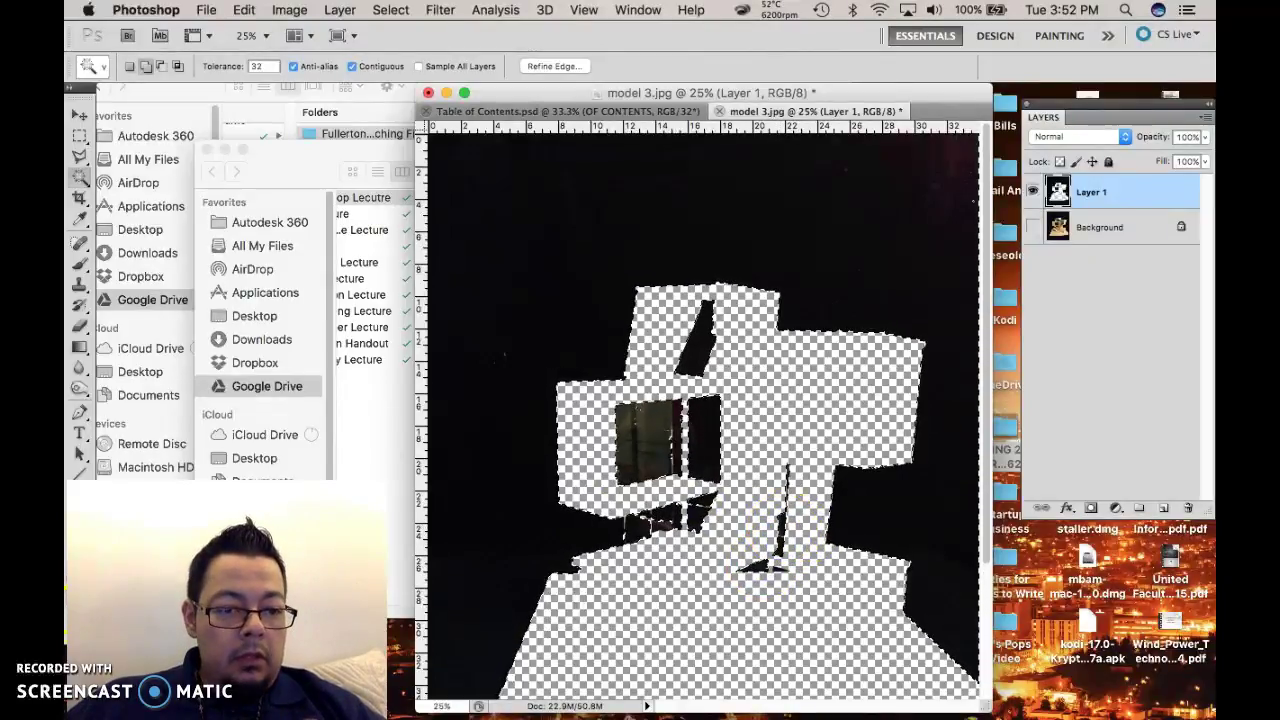
left_click(79, 347)
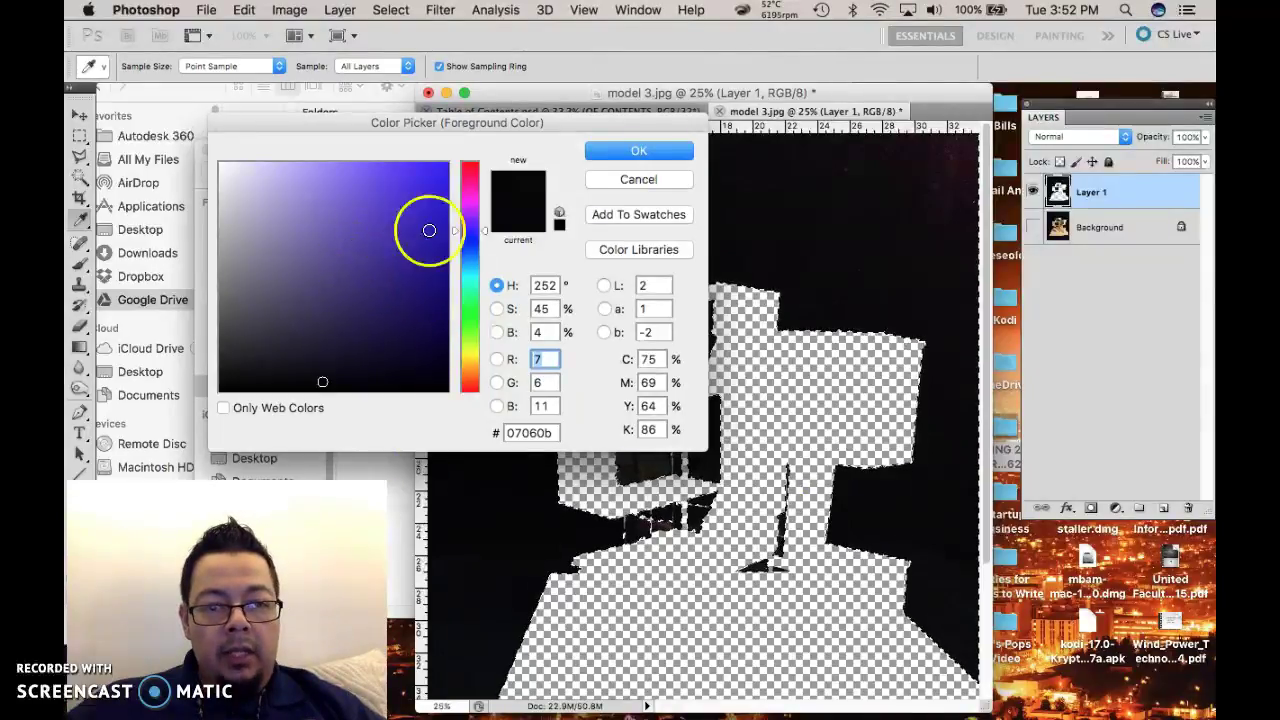
- Set the foreground colour to deep navy #2a2053
left_click_drag(357, 307, 346, 273)
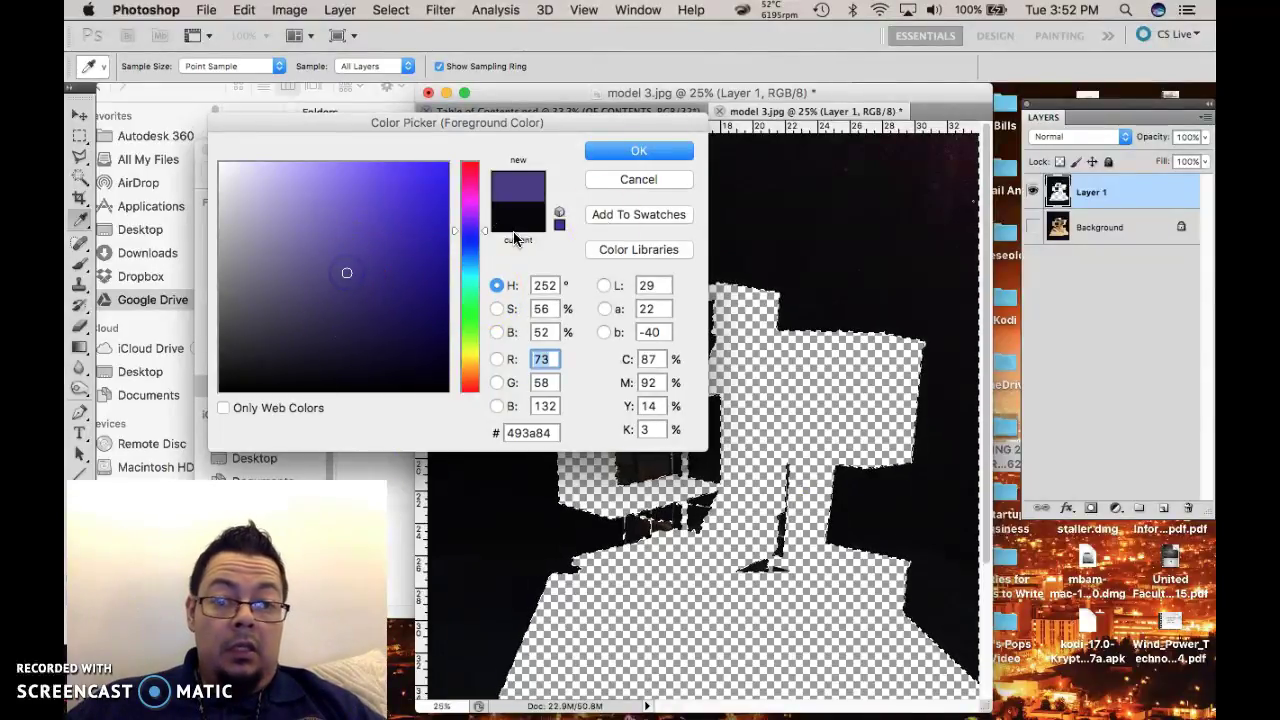
left_click(313, 274)
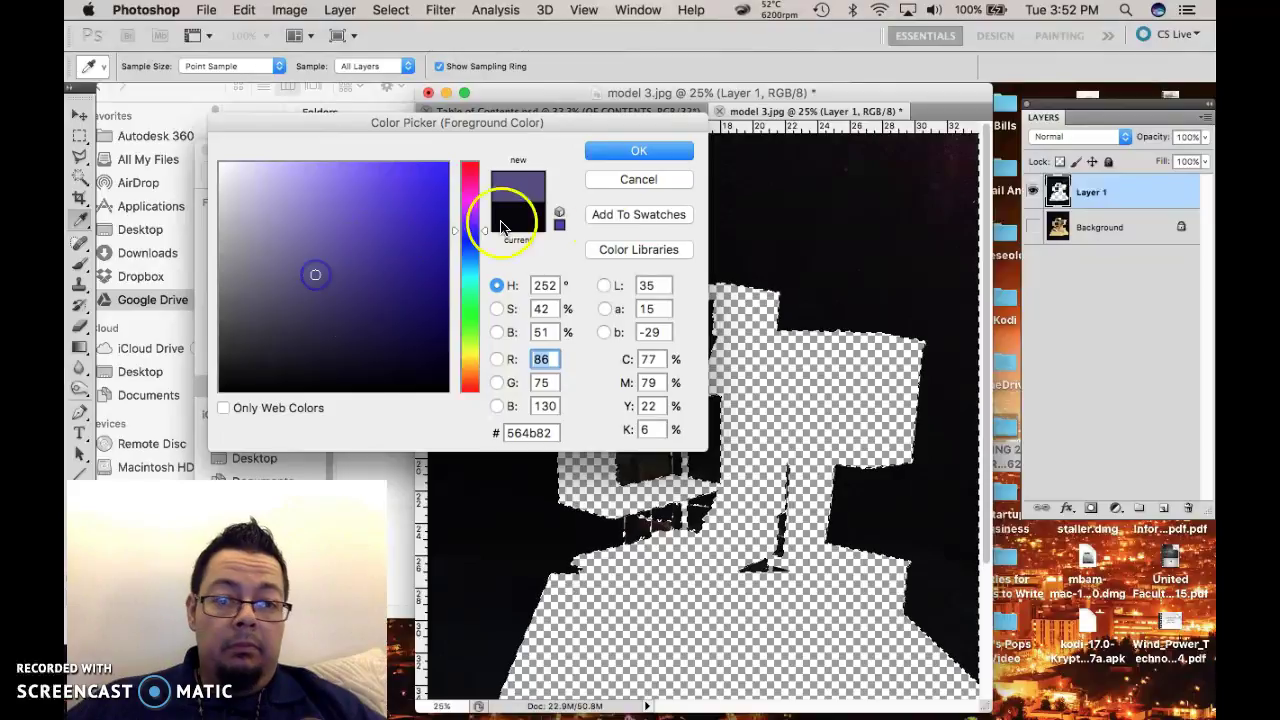
left_click_drag(337, 349, 361, 316)
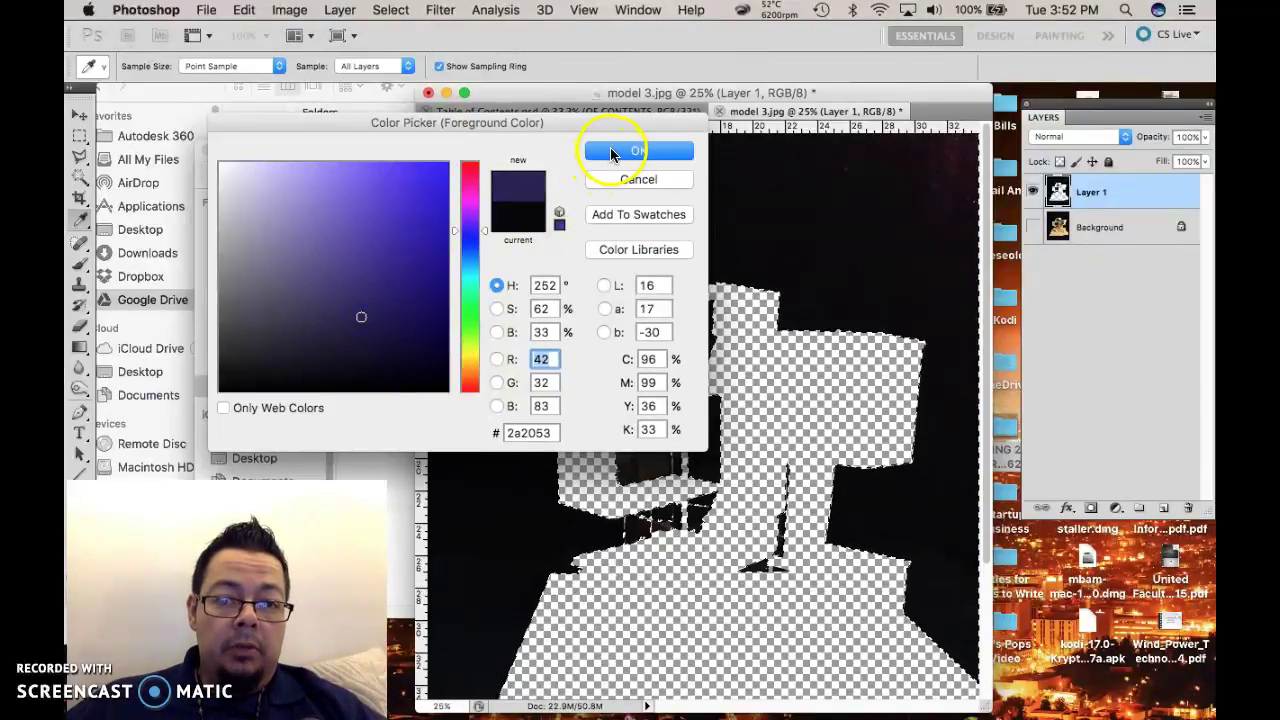
left_click(615, 152)
key("w")
- Paint Layer 1 navy with a 2186 px brush and show the Background photo again
key("b")
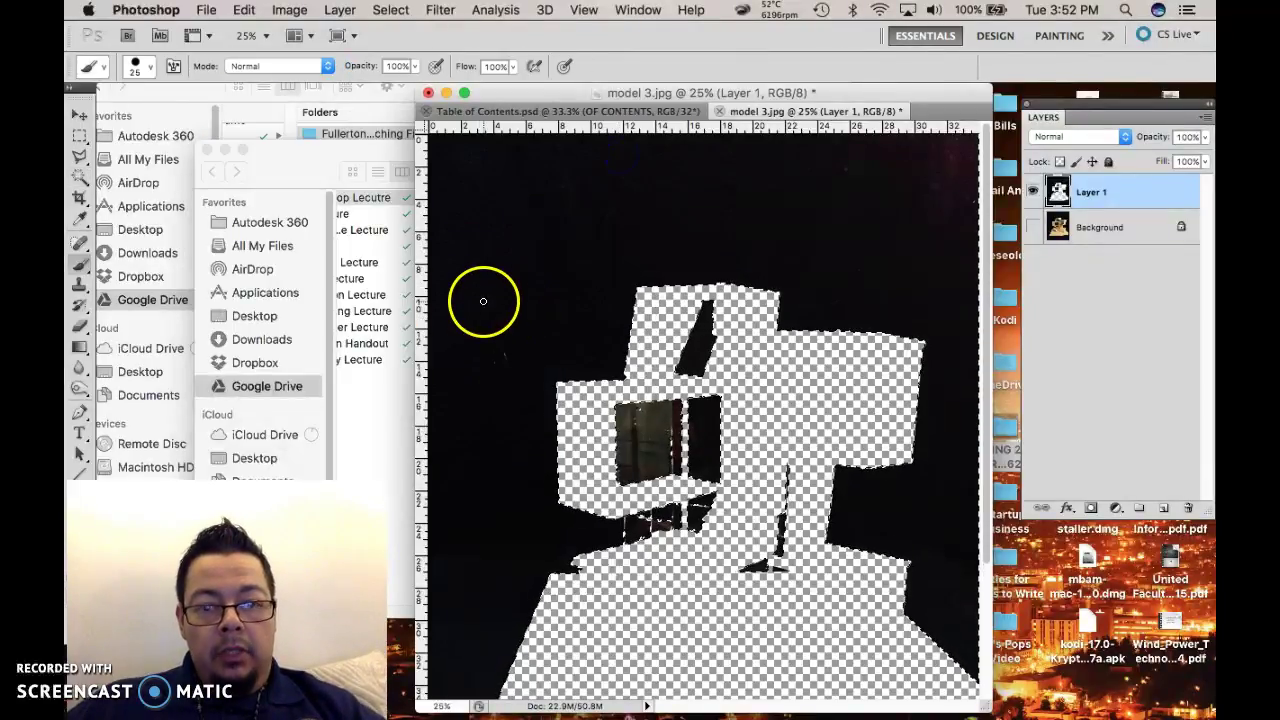
right_click(515, 275)
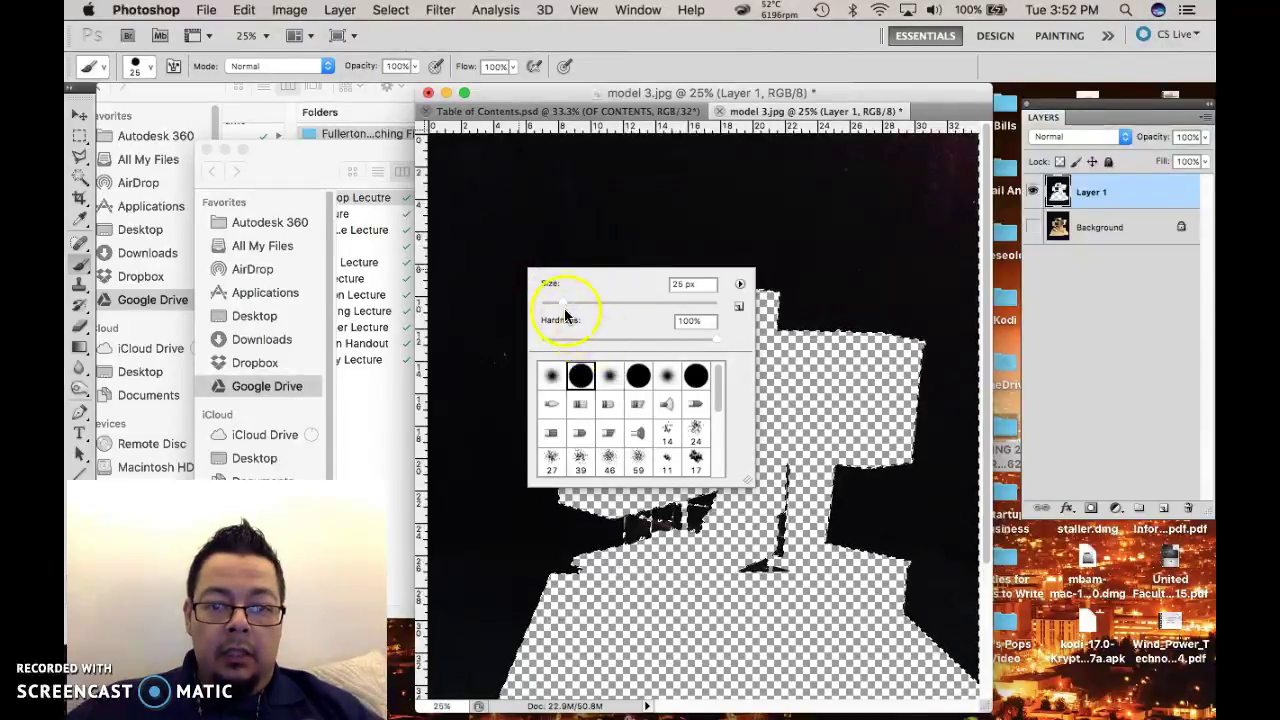
left_click(716, 298)
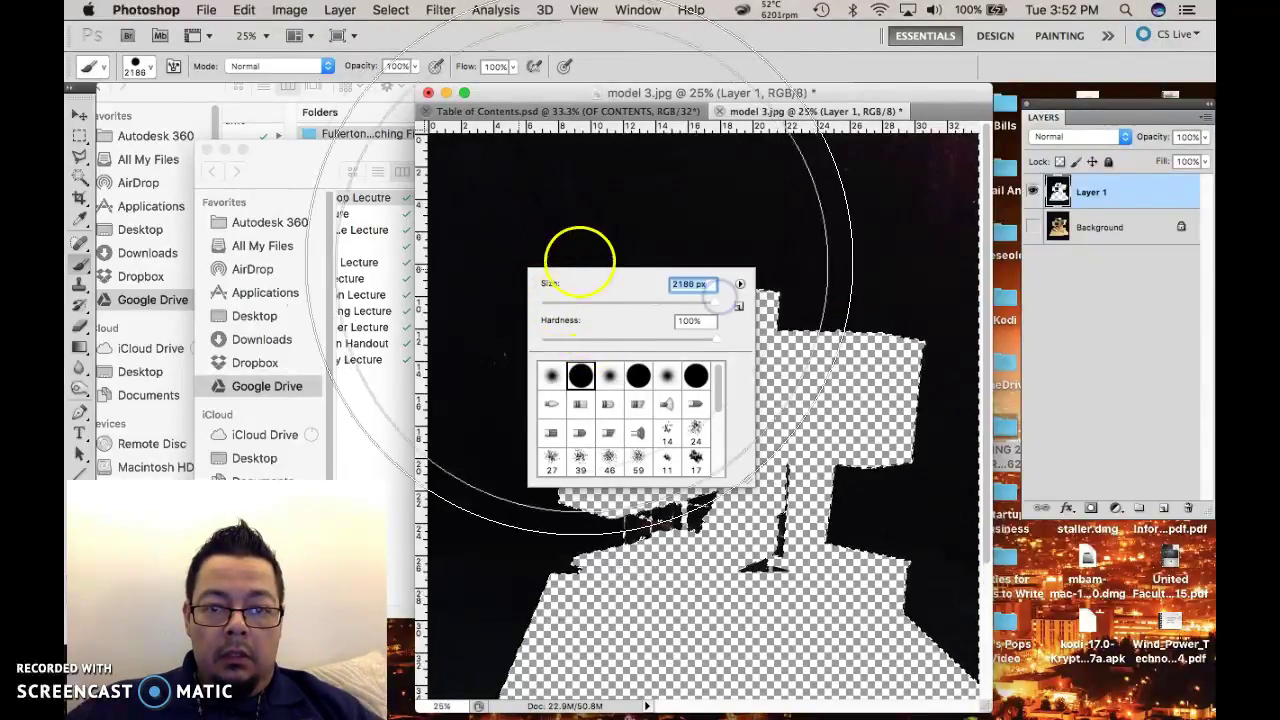
key("Return")
mouse_move(586, 251)
left_mouse_down()
mouse_move(471, 601)
mouse_move(591, 513)
mouse_move(572, 520)
mouse_move(678, 345)
mouse_move(857, 214)
mouse_move(896, 258)
mouse_move(889, 452)
mouse_move(929, 573)
mouse_move(596, 477)
left_mouse_up()
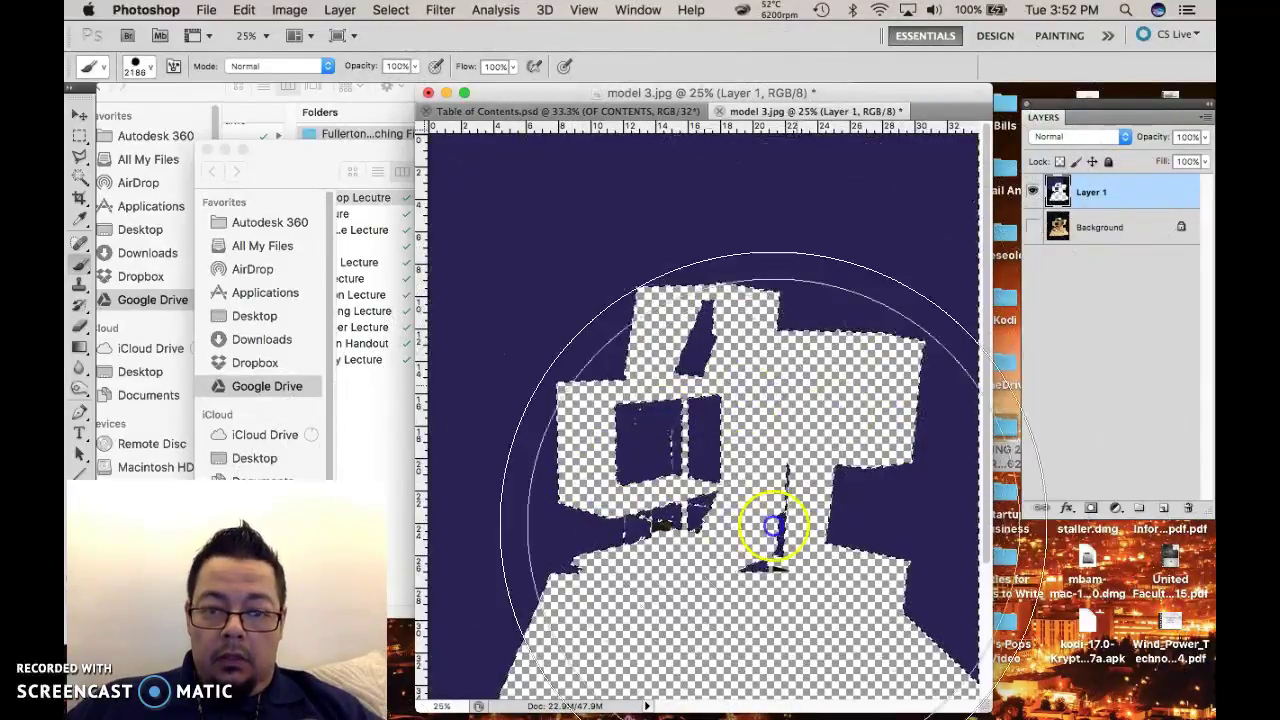
left_click(1033, 227)
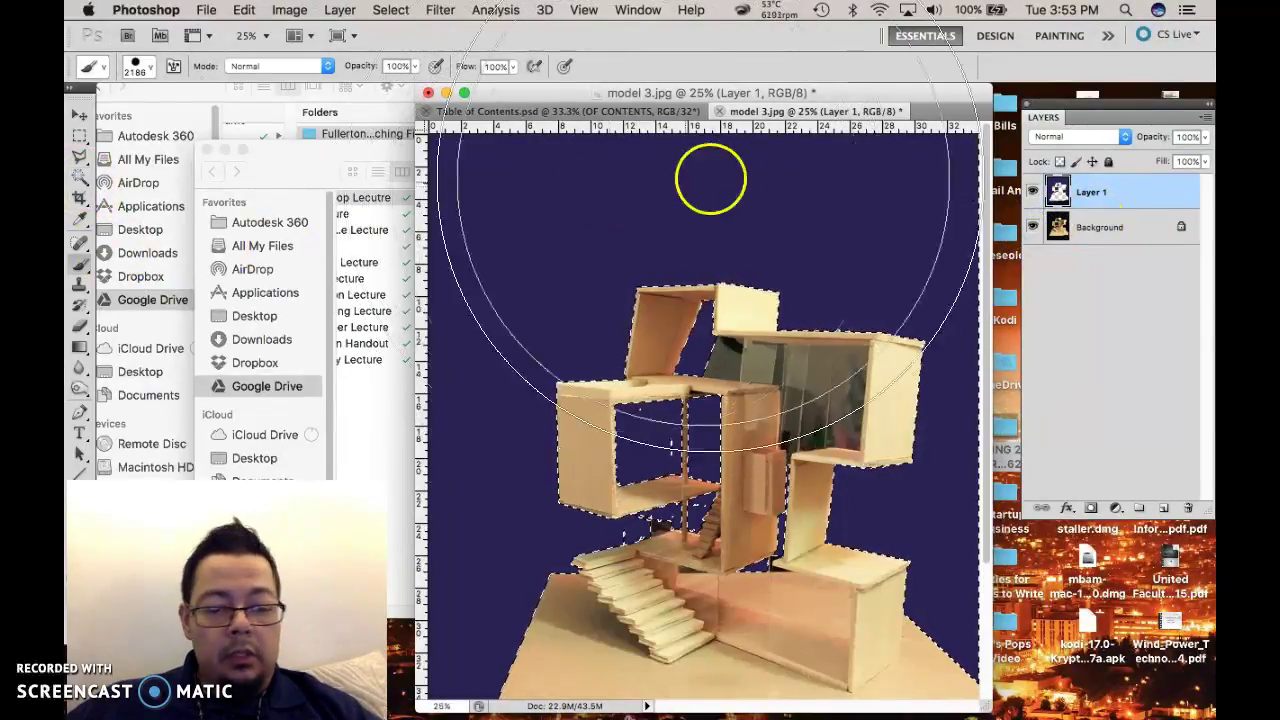
- Set up a soft Eraser at 442 px
key("e")
right_click(545, 236)
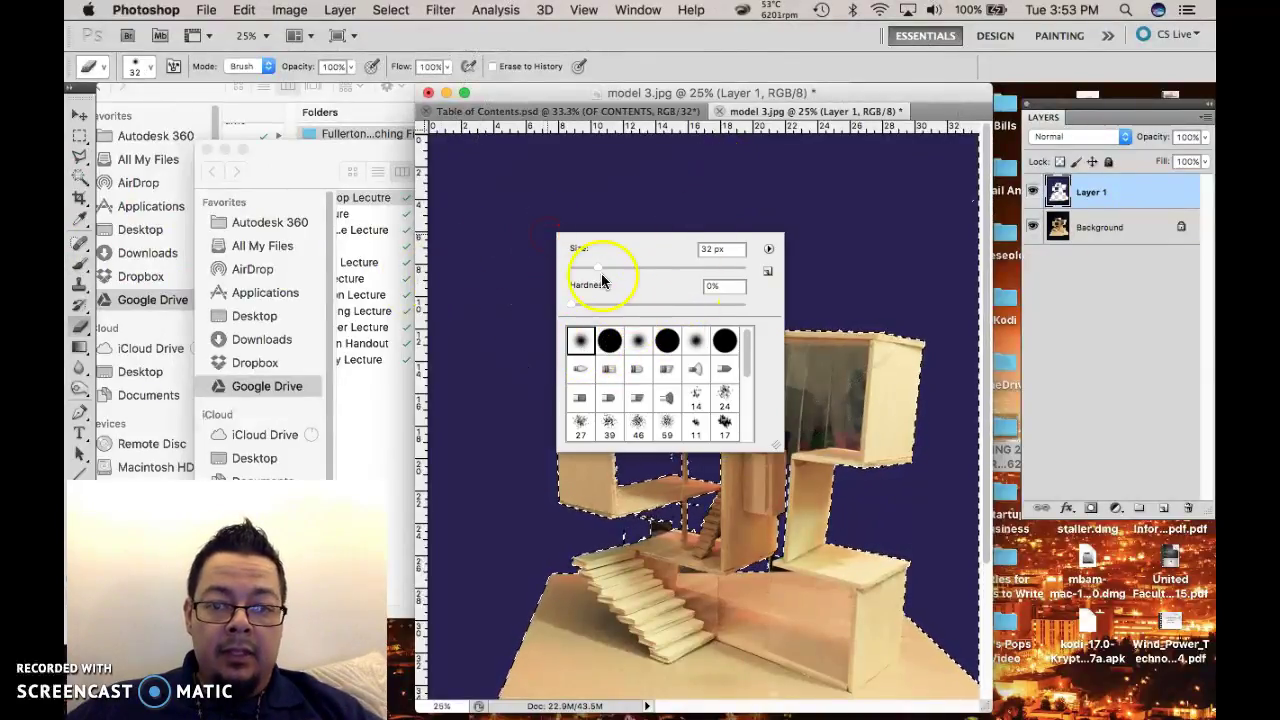
left_click_drag(718, 260, 721, 265)
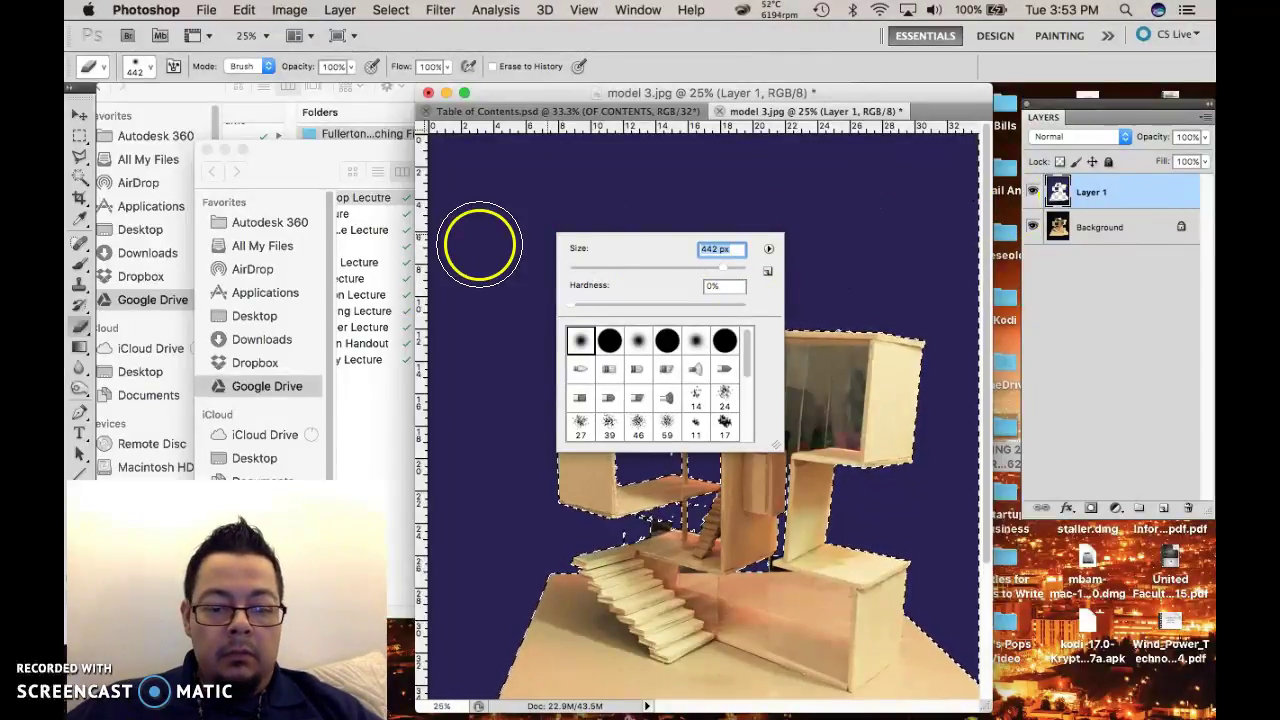
left_click(500, 222)
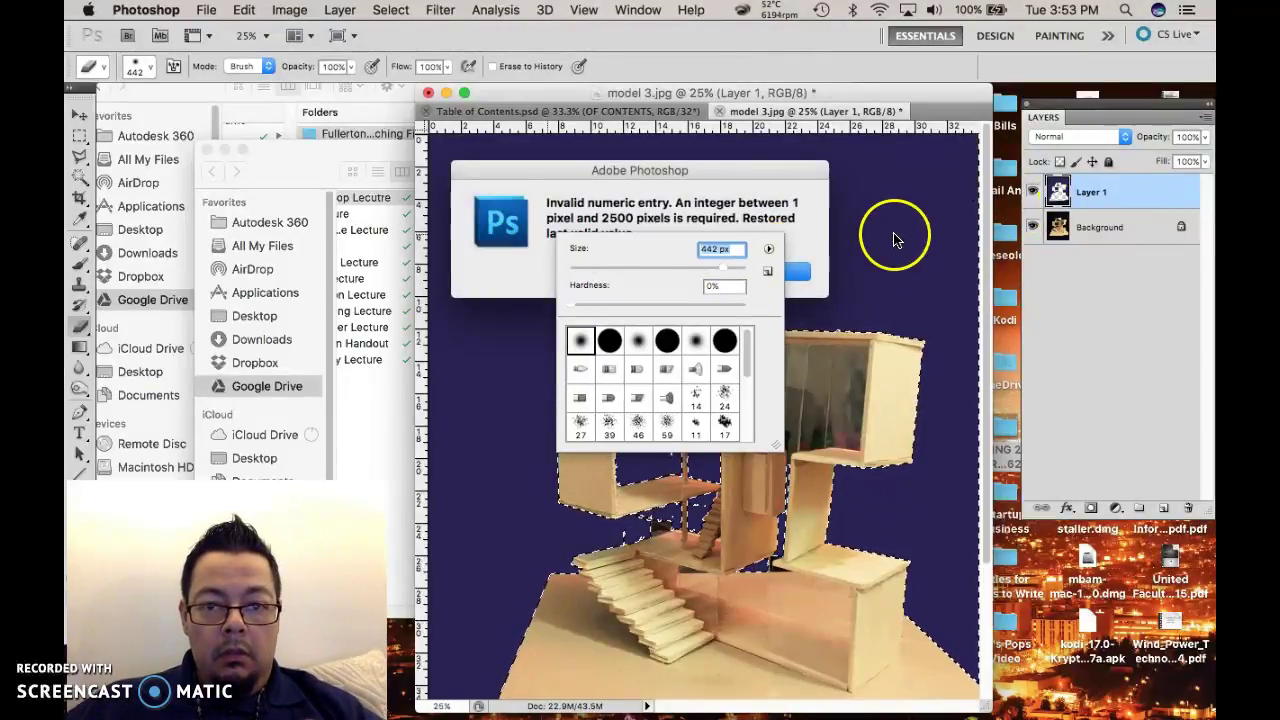
left_click(800, 272)
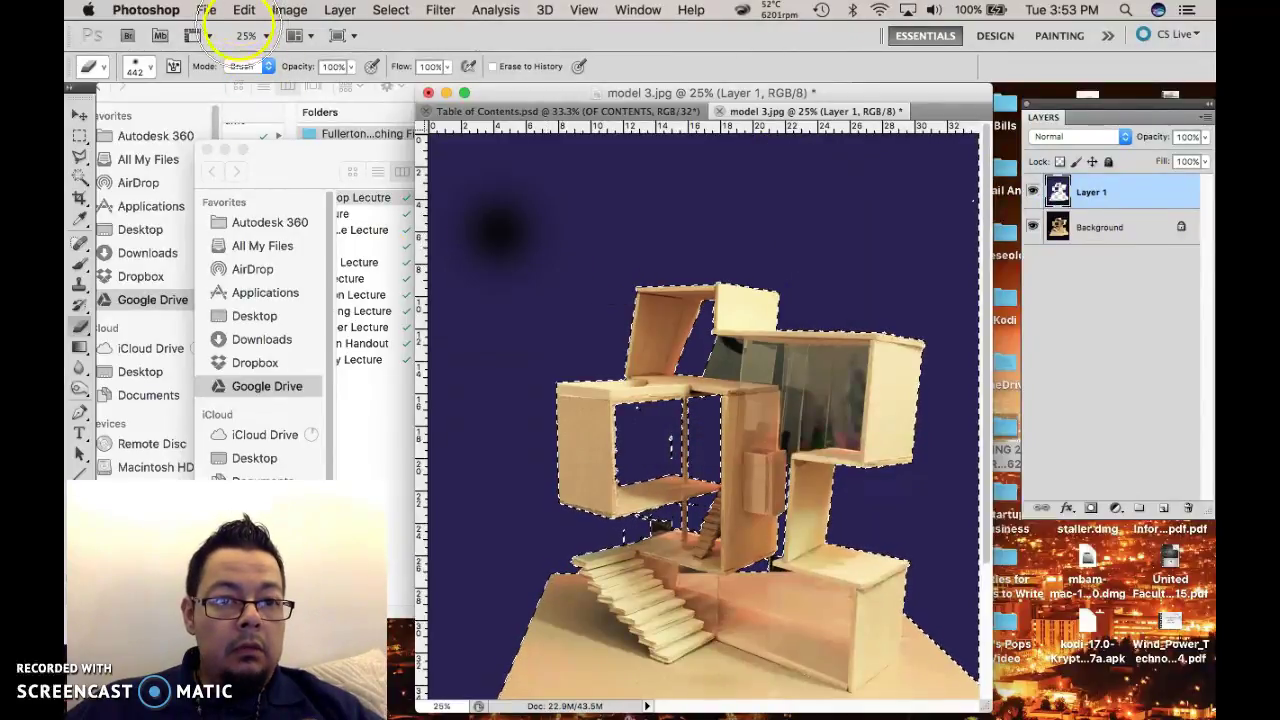
- Erase a soft dark vignette across the upper left and top, then bring the Arch 227 Finder window forward
left_click_drag(655, 430, 755, 458)
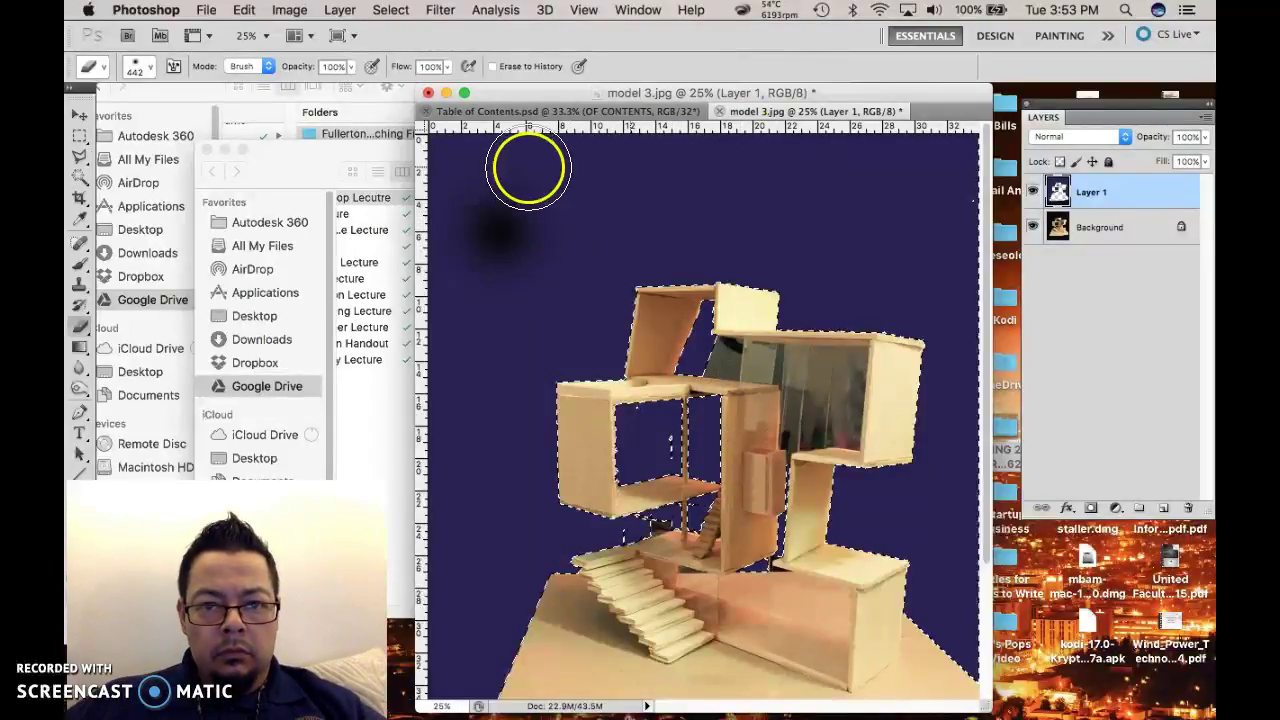
left_click_drag(530, 238, 581, 196)
mouse_move(477, 149)
left_mouse_down()
mouse_move(453, 211)
mouse_move(449, 167)
mouse_move(420, 241)
mouse_move(472, 198)
mouse_move(451, 218)
mouse_move(411, 356)
mouse_move(464, 238)
mouse_move(525, 158)
mouse_move(627, 127)
mouse_move(605, 158)
mouse_move(489, 195)
mouse_move(405, 368)
left_mouse_up()
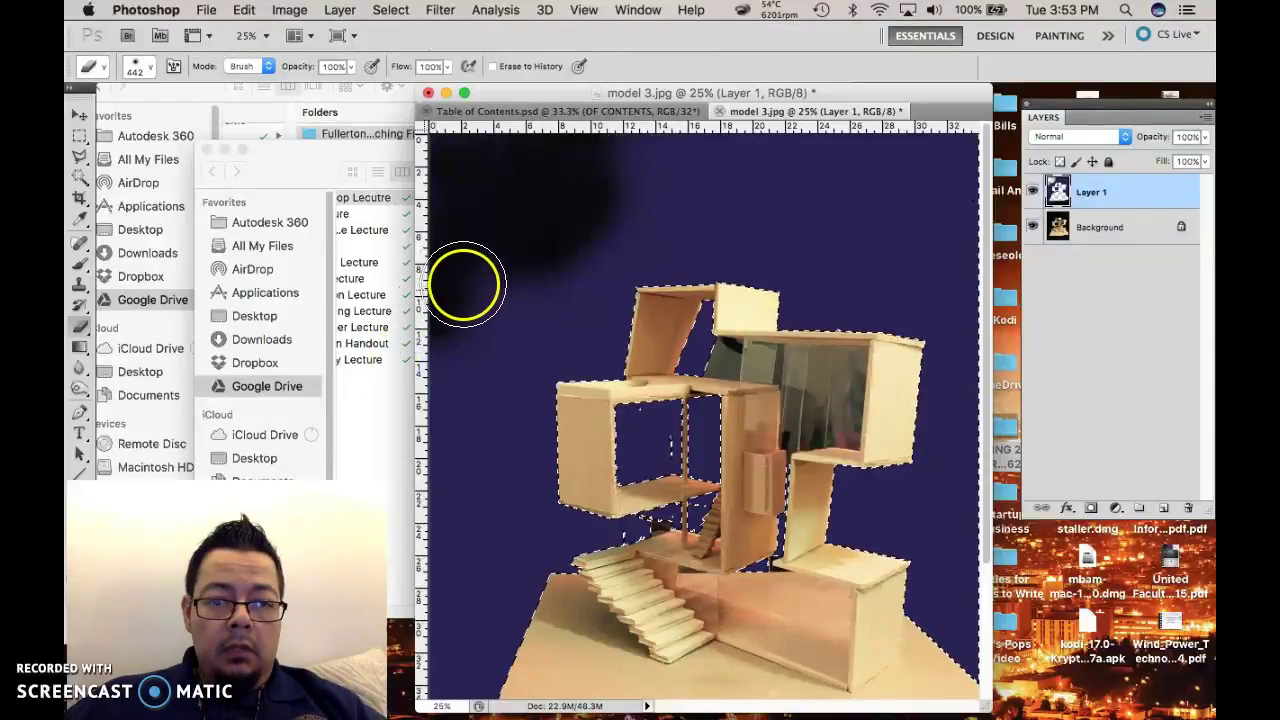
left_click(410, 359)
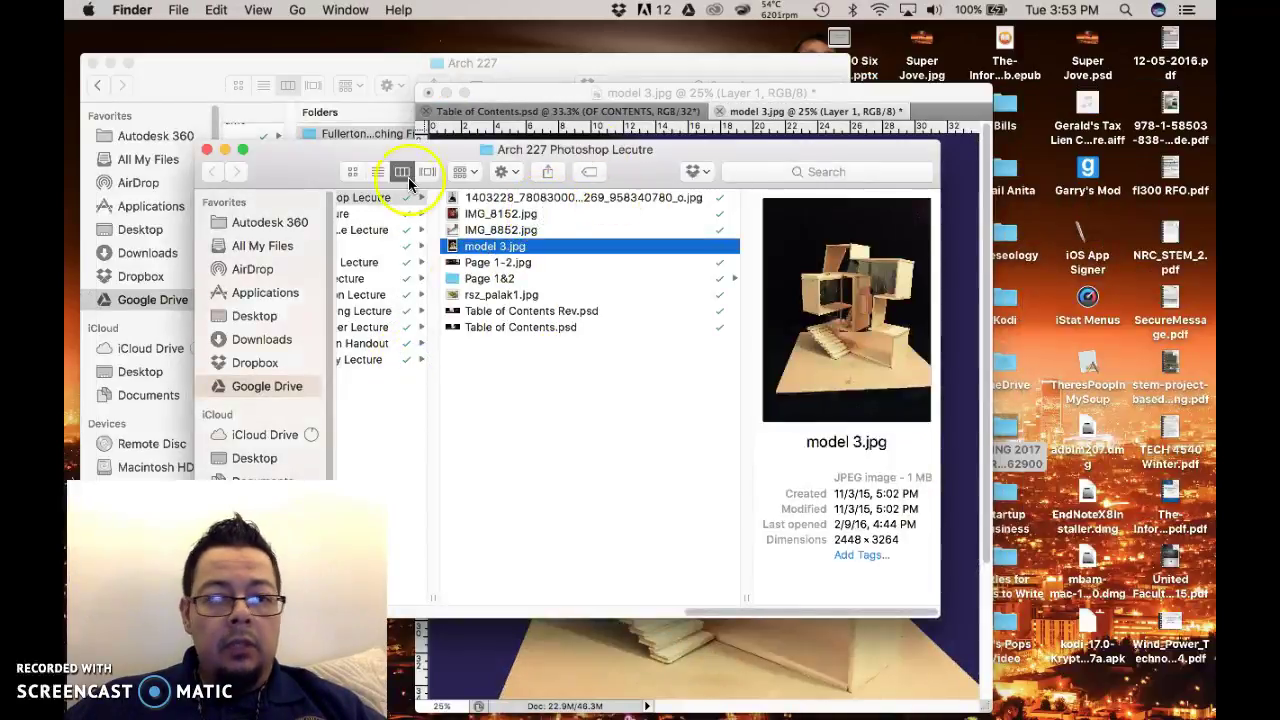
- Return to model 3.jpg in Photoshop and enlarge and reposition its document window
left_click(532, 97)
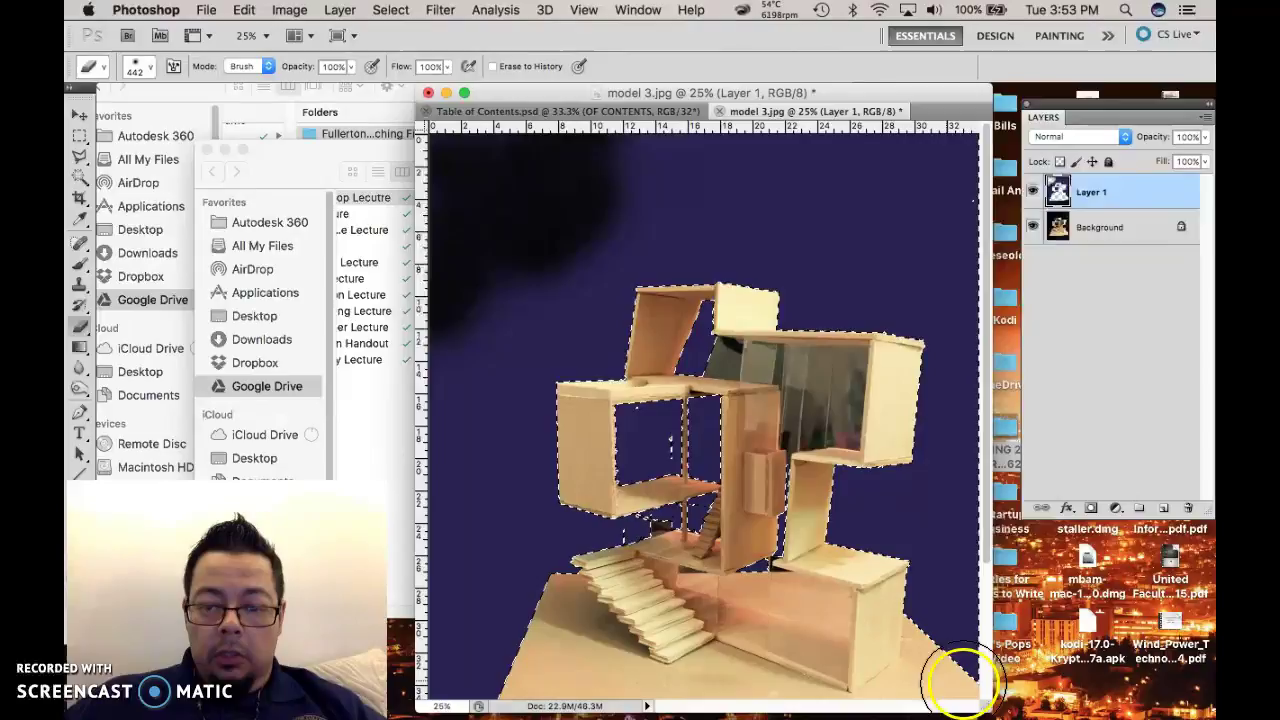
left_click_drag(983, 700, 1128, 716)
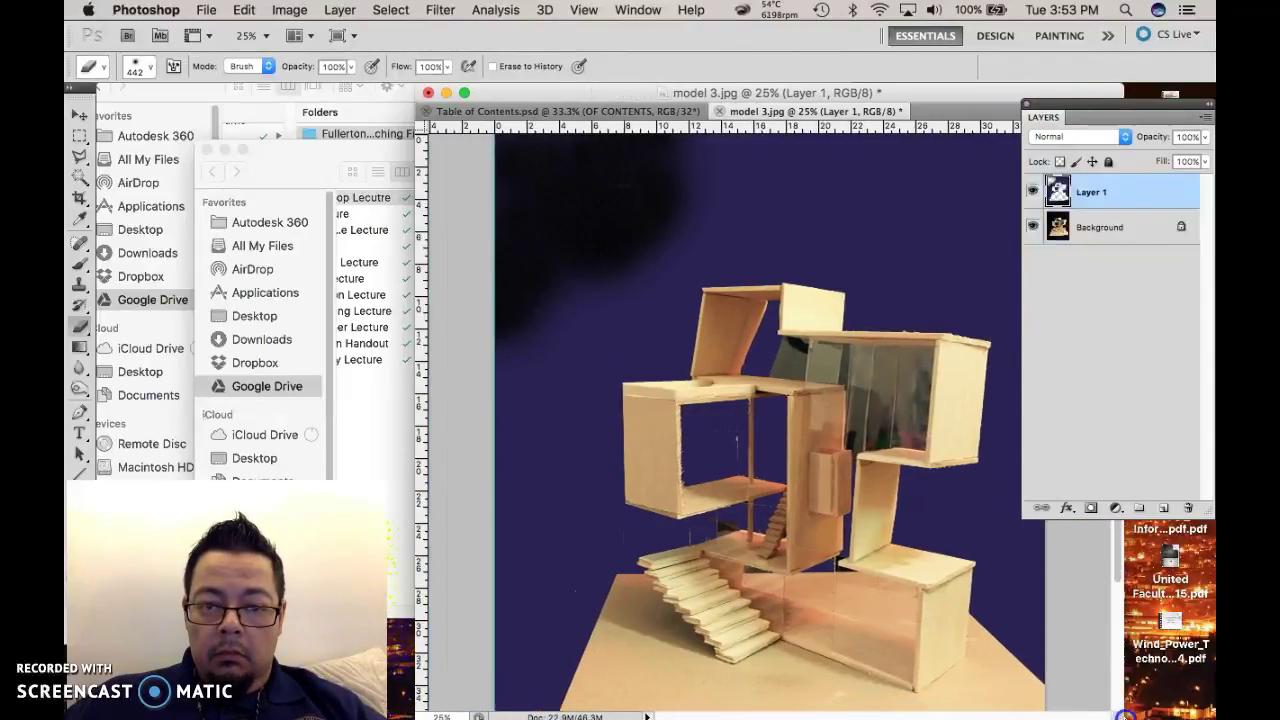
left_click_drag(894, 94, 766, 14)
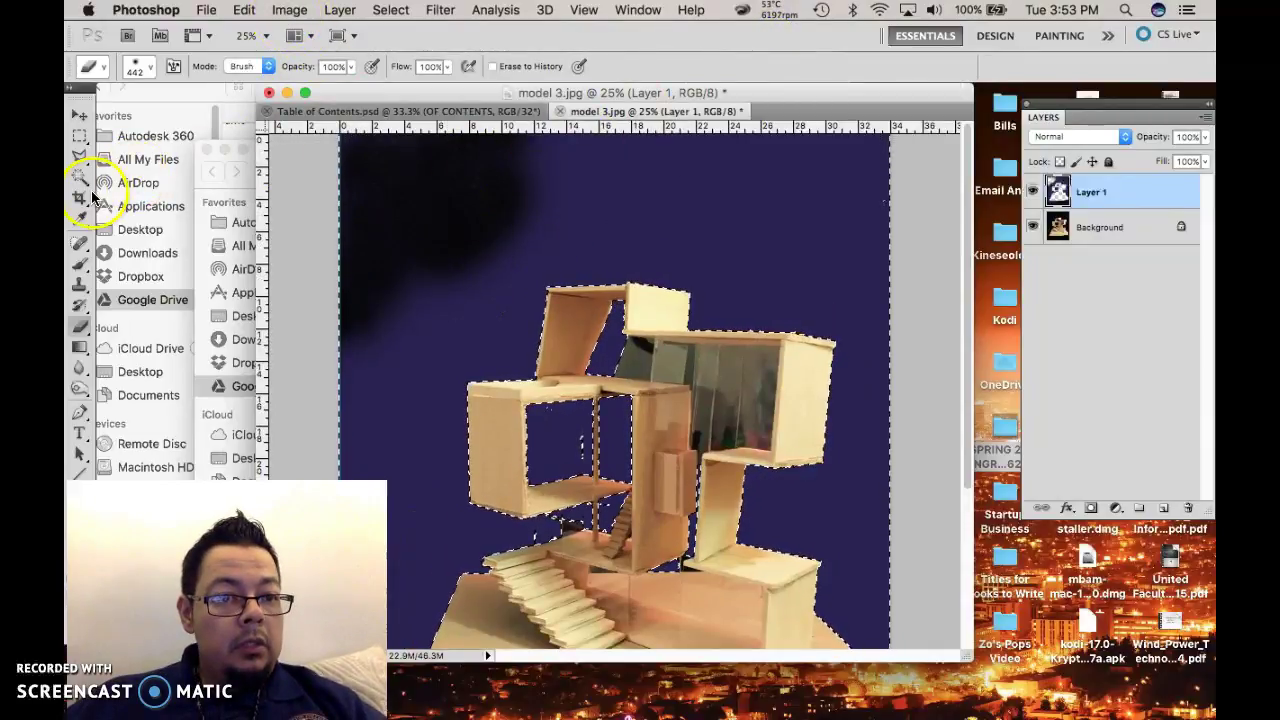
left_click(80, 135)
- Deselect and set a soft 1242 px Eraser with 0% hardness
left_click(614, 203)
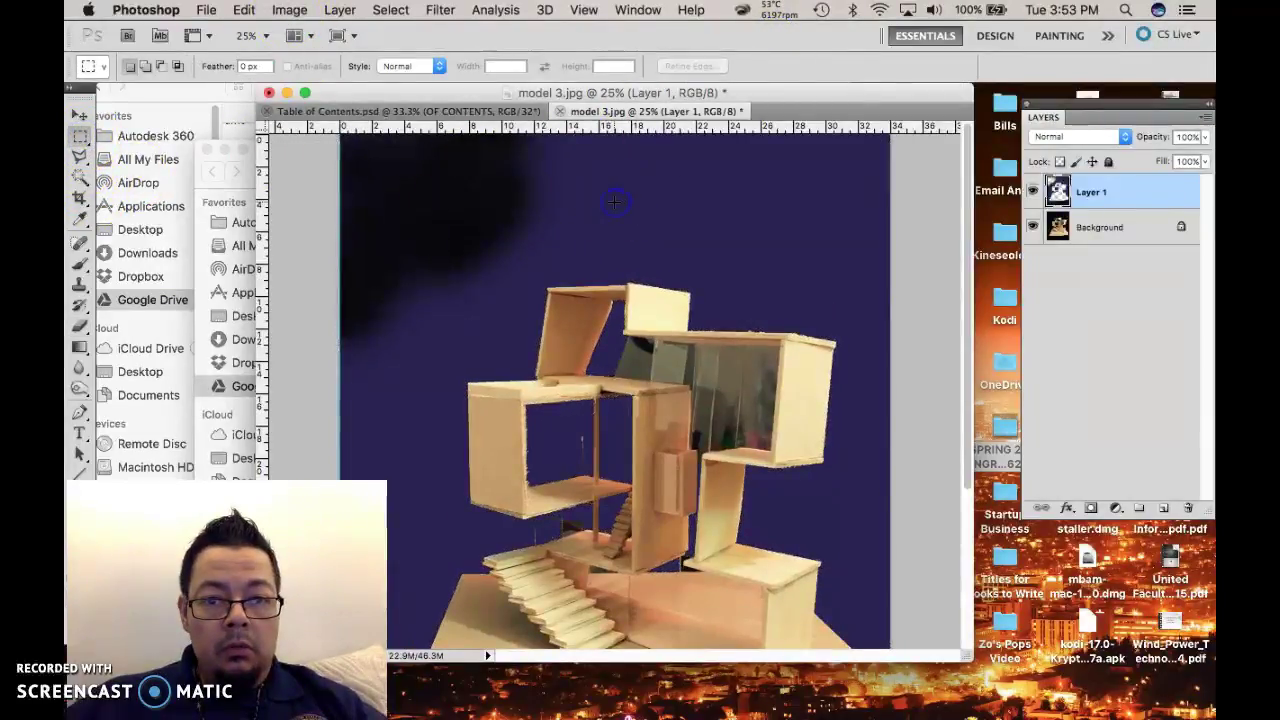
key("e")
right_click(513, 240)
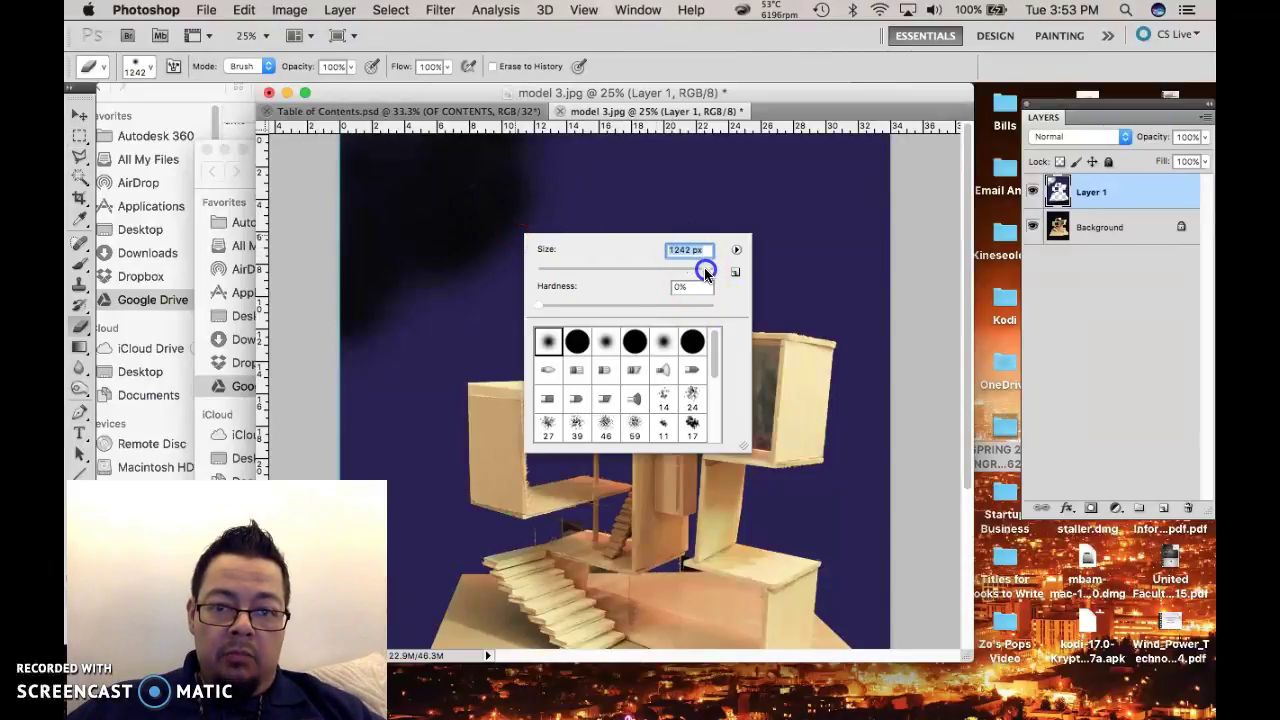
mouse_move(706, 273)
left_mouse_down()
mouse_move(449, 194)
mouse_move(469, 200)
mouse_move(369, 229)
mouse_move(300, 194)
left_mouse_up()
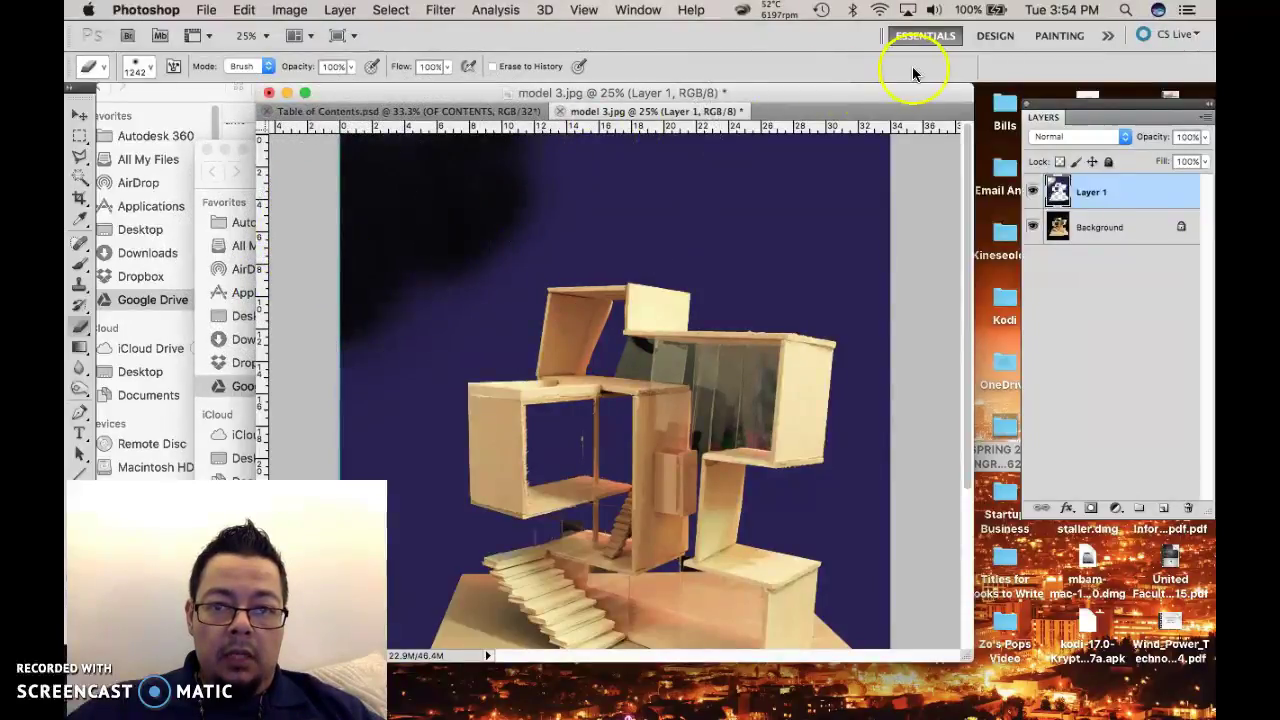
left_click_drag(865, 98, 822, 100)
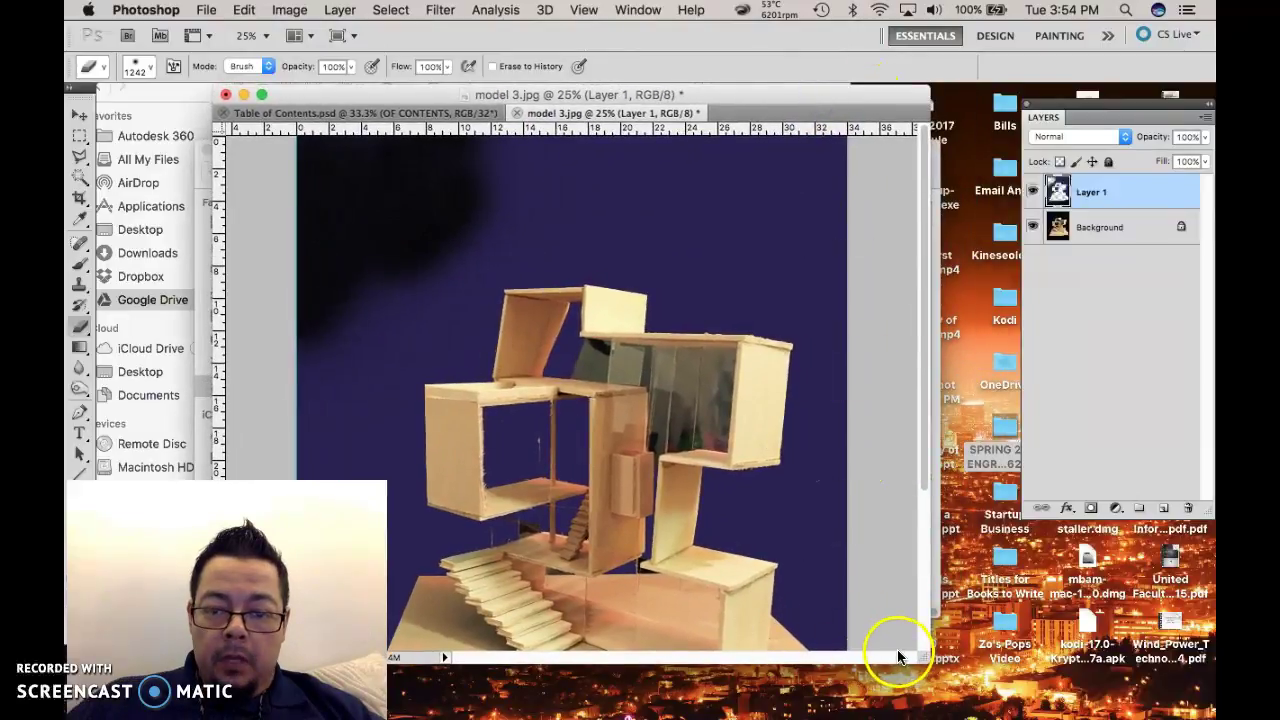
left_click_drag(919, 655, 1050, 685)
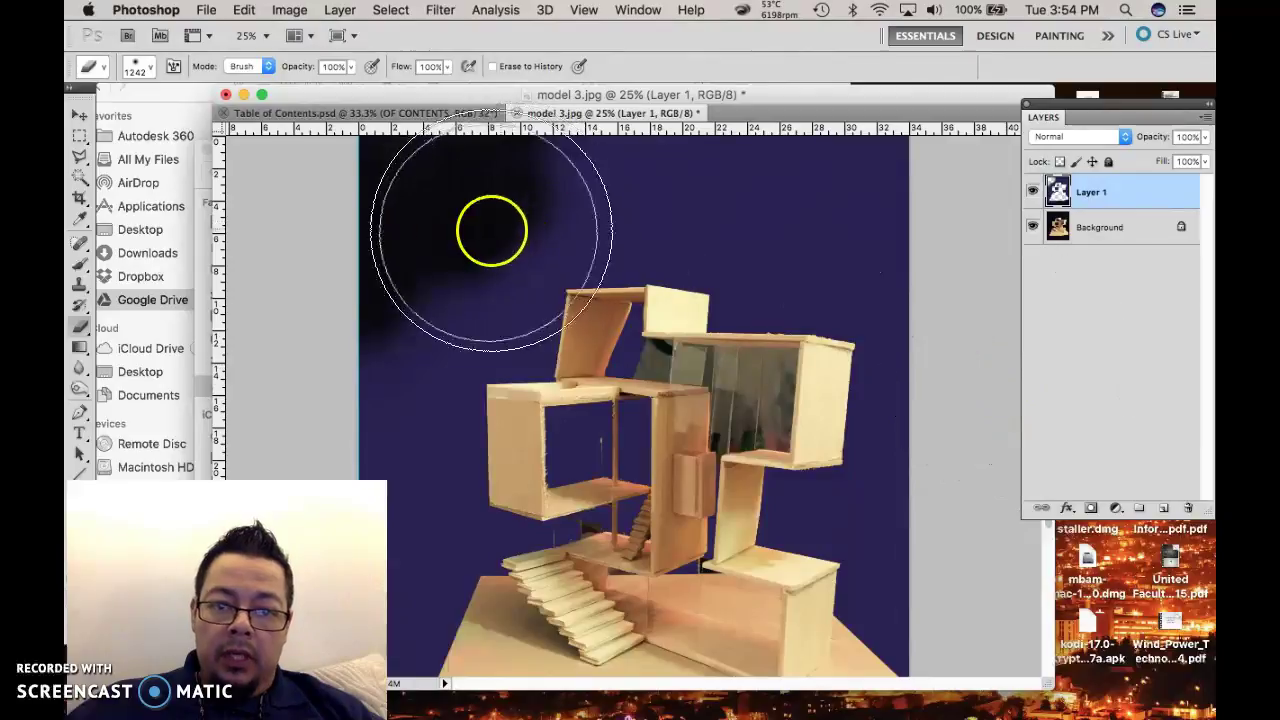
- Erase along the top edge and upper corners so the navy darkens toward them
mouse_move(396, 277)
left_mouse_down()
mouse_move(481, 258)
mouse_move(469, 239)
mouse_move(543, 213)
mouse_move(443, 157)
left_mouse_up()
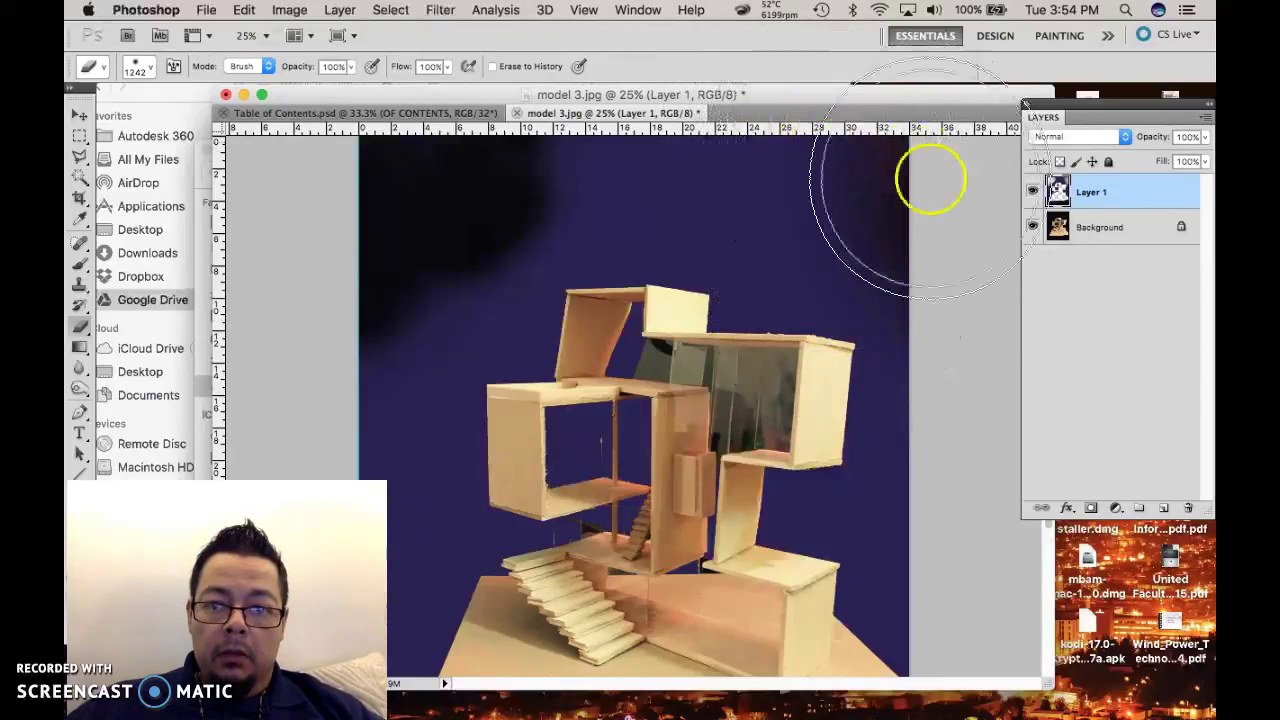
mouse_move(1000, 320)
left_mouse_down()
mouse_move(978, 230)
mouse_move(945, 166)
left_mouse_up()
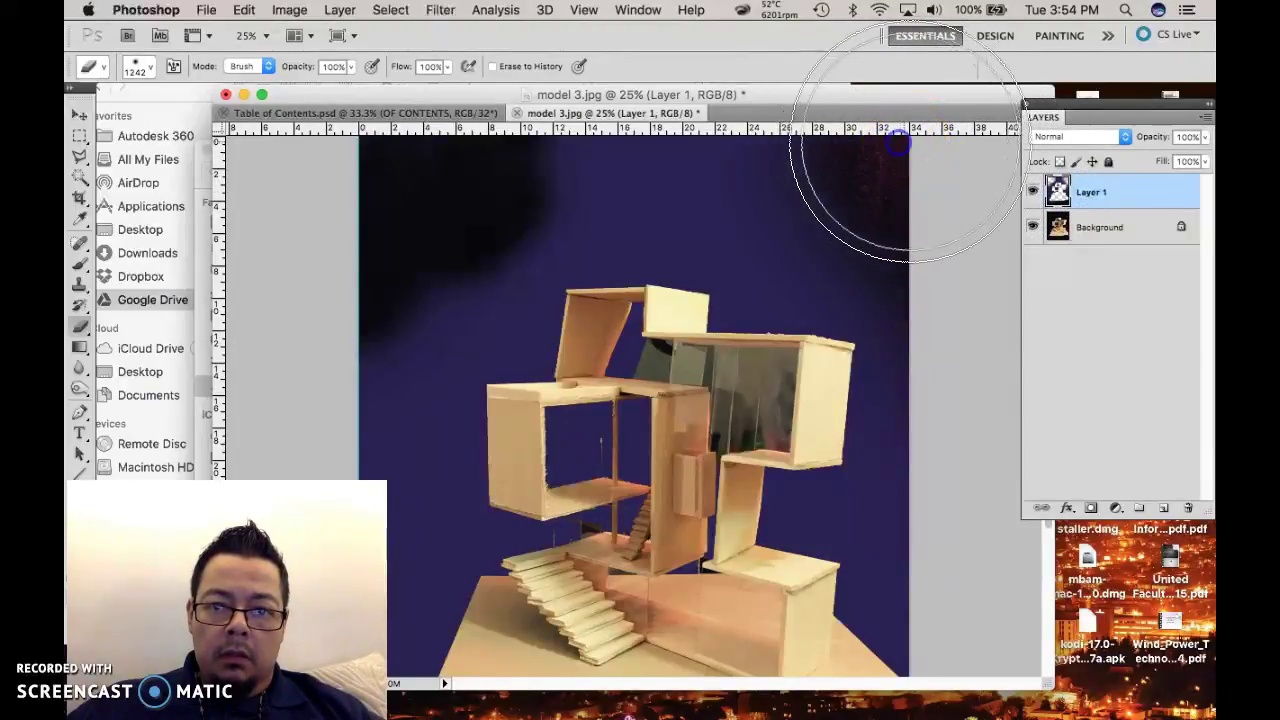
mouse_move(988, 343)
left_mouse_down()
mouse_move(1000, 357)
mouse_move(988, 582)
mouse_move(971, 429)
mouse_move(714, 471)
mouse_move(637, 468)
mouse_move(560, 430)
mouse_move(609, 466)
mouse_move(928, 450)
mouse_move(663, 366)
mouse_move(951, 443)
mouse_move(814, 449)
mouse_move(757, 429)
mouse_move(780, 430)
mouse_move(810, 570)
mouse_move(869, 571)
left_mouse_up()
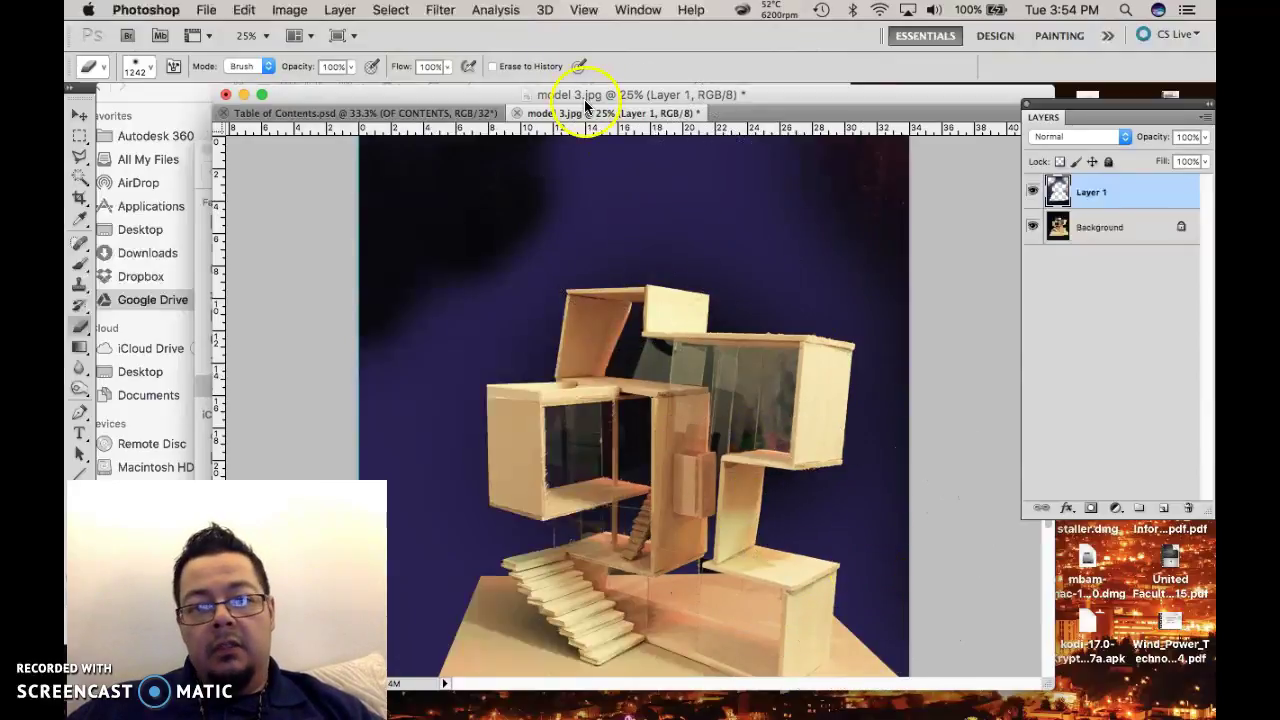
mouse_move(584, 150)
left_mouse_down()
mouse_move(497, 138)
mouse_move(492, 162)
mouse_move(421, 160)
mouse_move(438, 150)
mouse_move(292, 327)
mouse_move(303, 355)
mouse_move(503, 102)
mouse_move(603, 140)
mouse_move(711, 135)
mouse_move(819, 195)
left_mouse_up()
- Zoom out and erase along the left and bottom edges so the navy fades to black all round
key("super+minus")
key("super+minus")
key("super+minus")
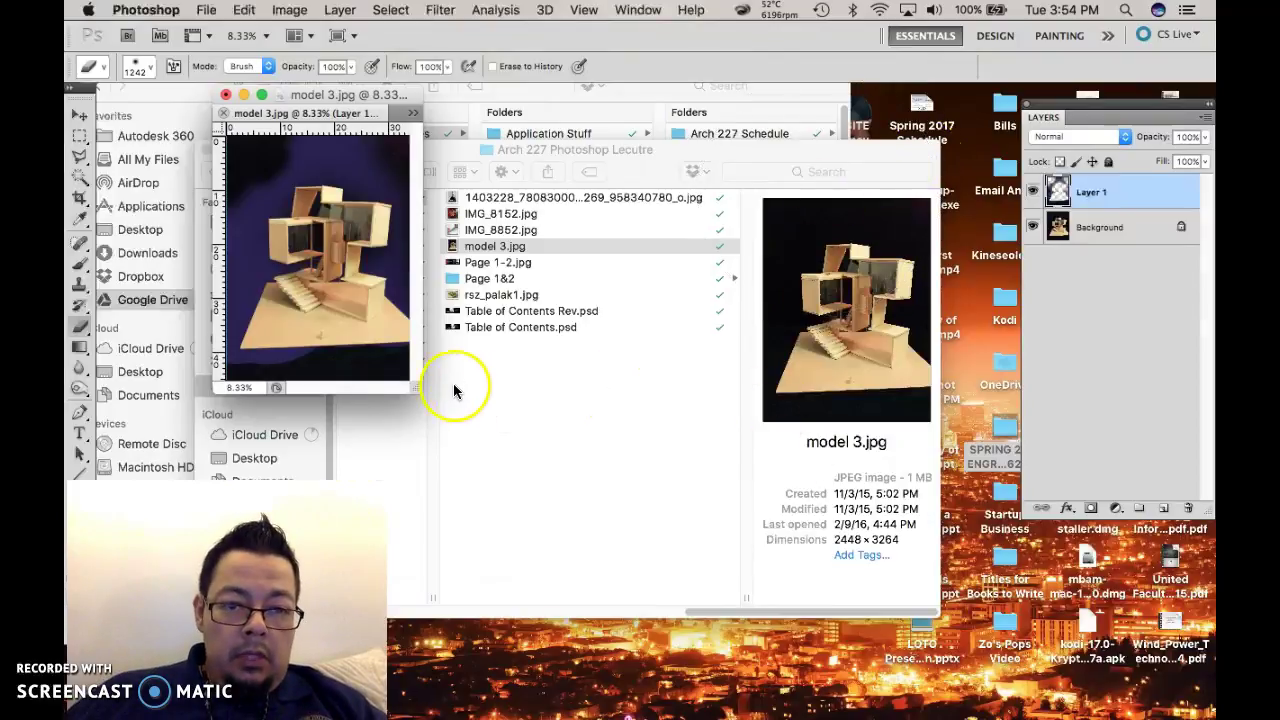
left_click_drag(414, 387, 857, 614)
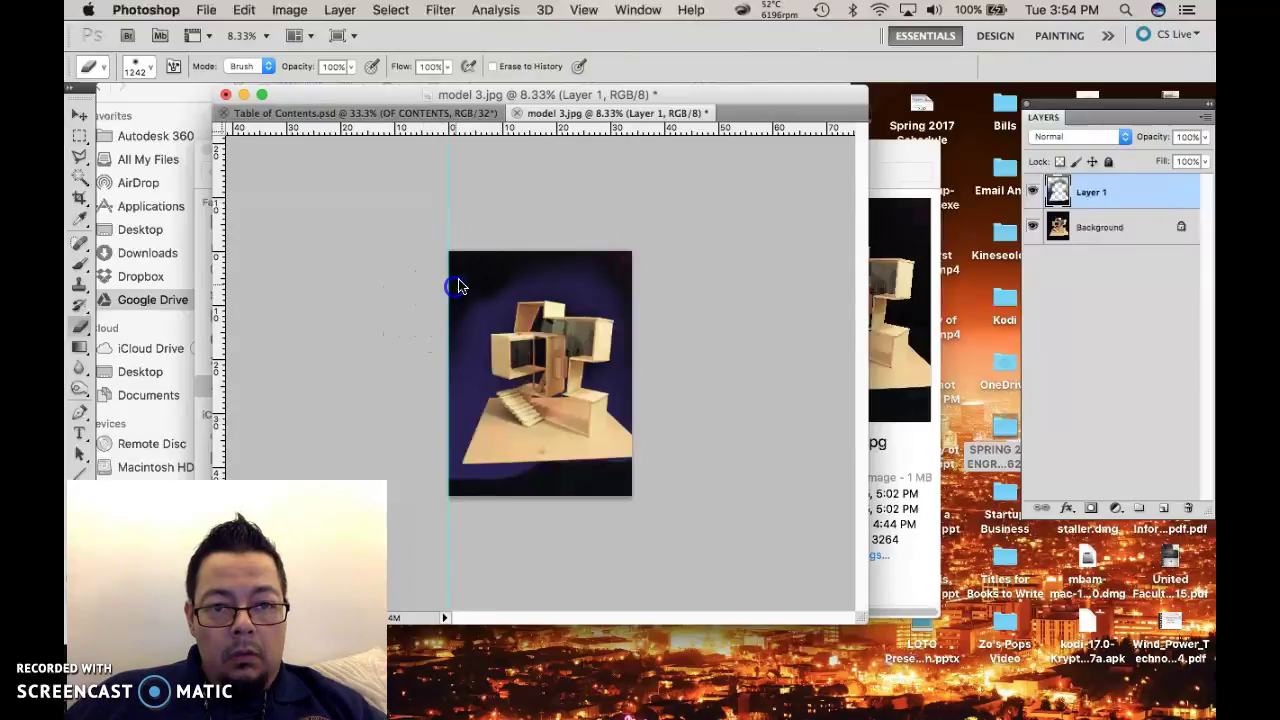
left_click(660, 220)
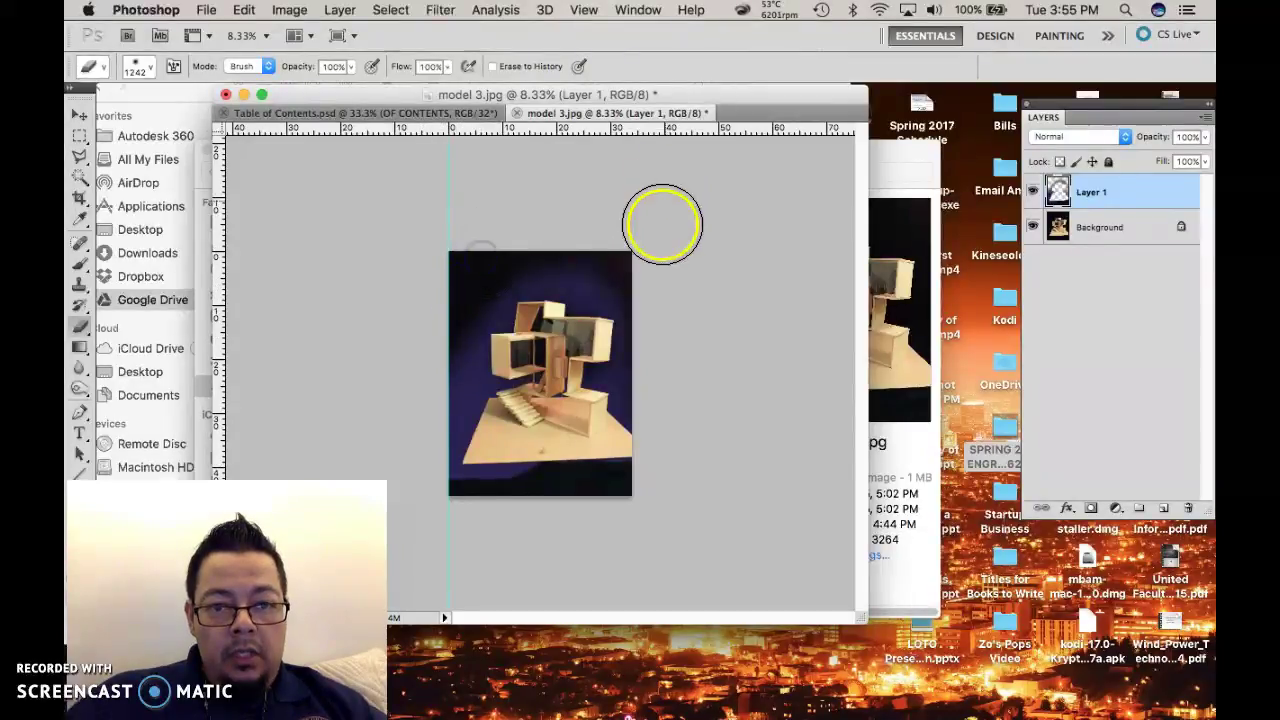
mouse_move(493, 235)
left_mouse_down()
mouse_move(715, 374)
mouse_move(671, 406)
mouse_move(663, 376)
mouse_move(689, 502)
mouse_move(451, 601)
mouse_move(446, 508)
left_mouse_up()
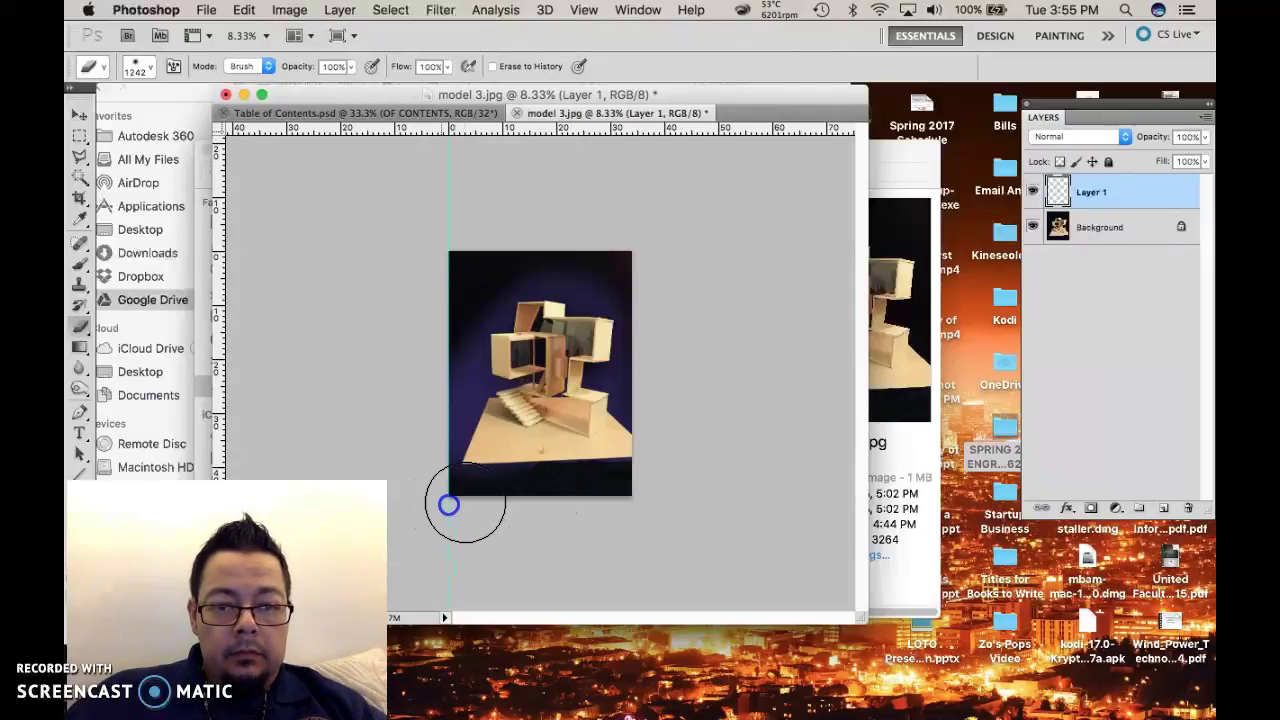
left_click_drag(797, 397, 798, 327)
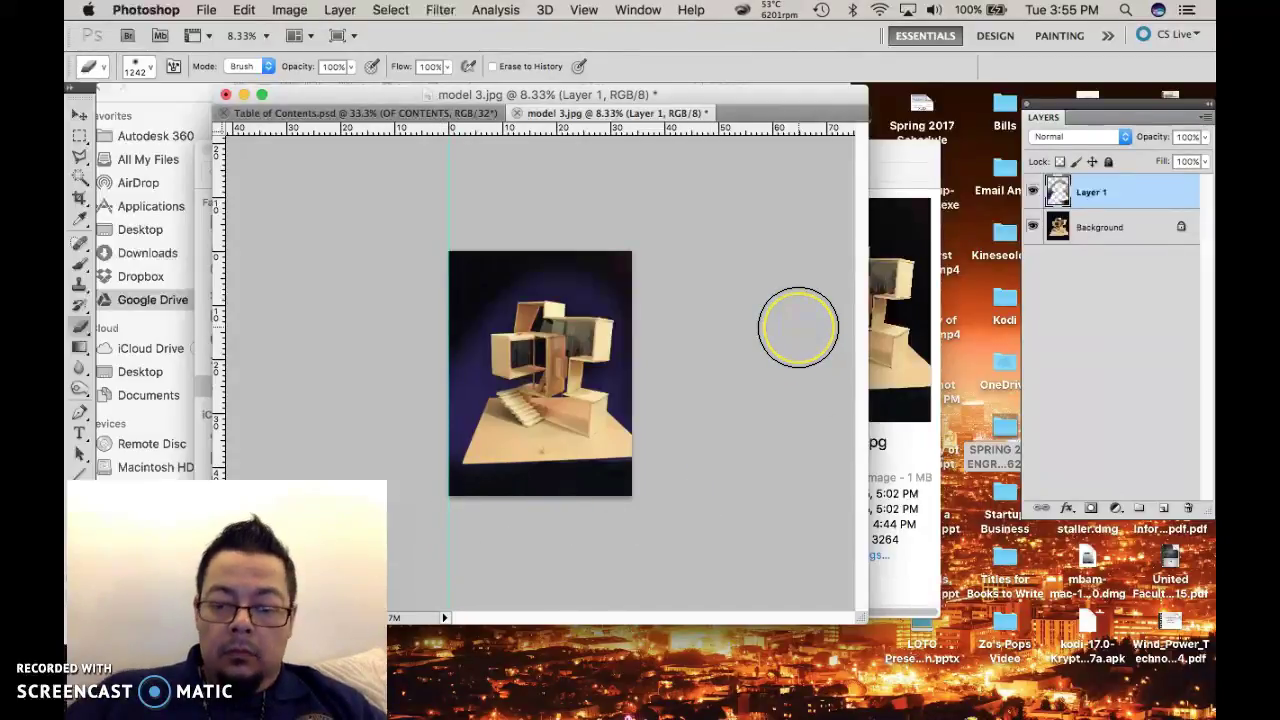
key("super+equal")
key("super+equal")
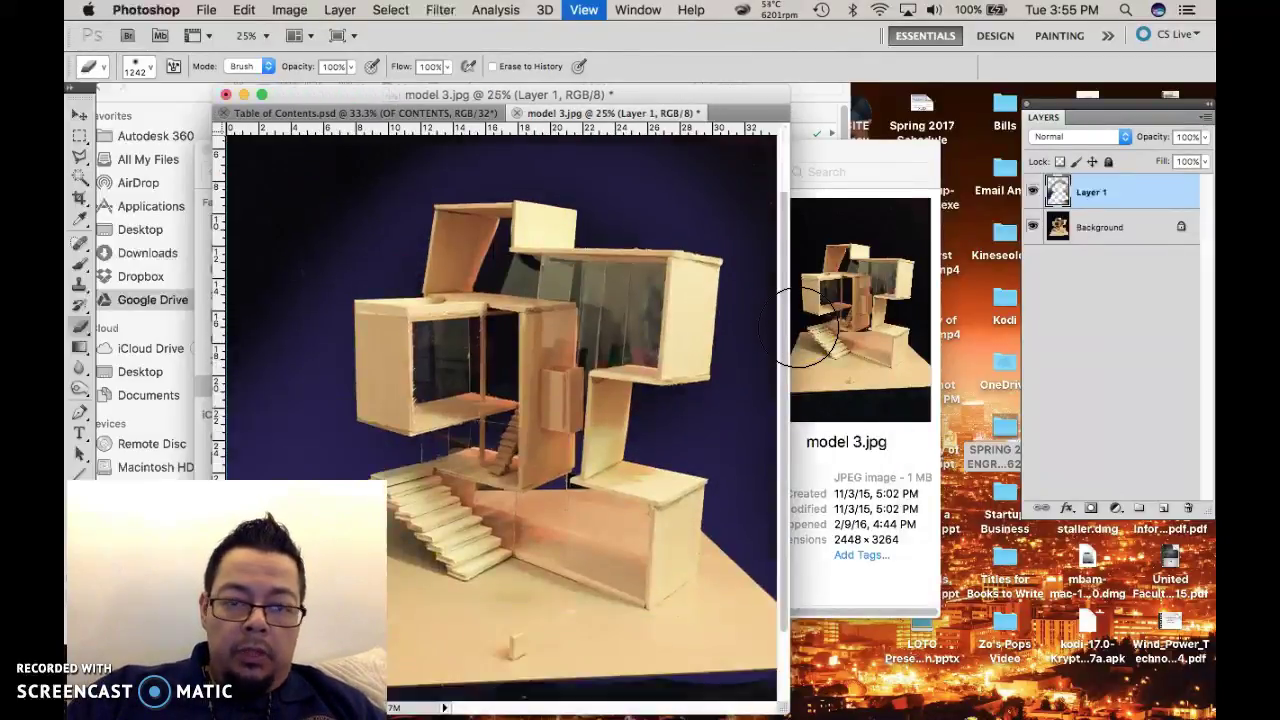
key("super+equal")
key("super+minus")
key("super+minus")
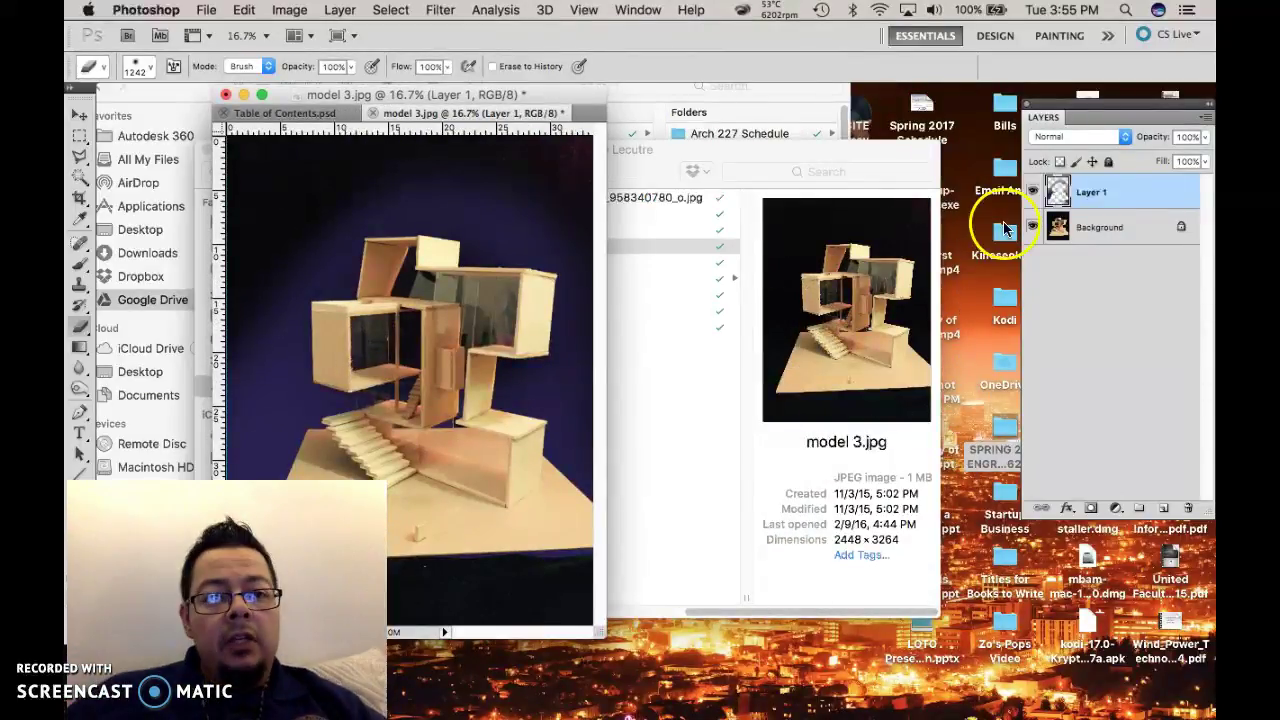
left_click_drag(537, 97, 743, 96)
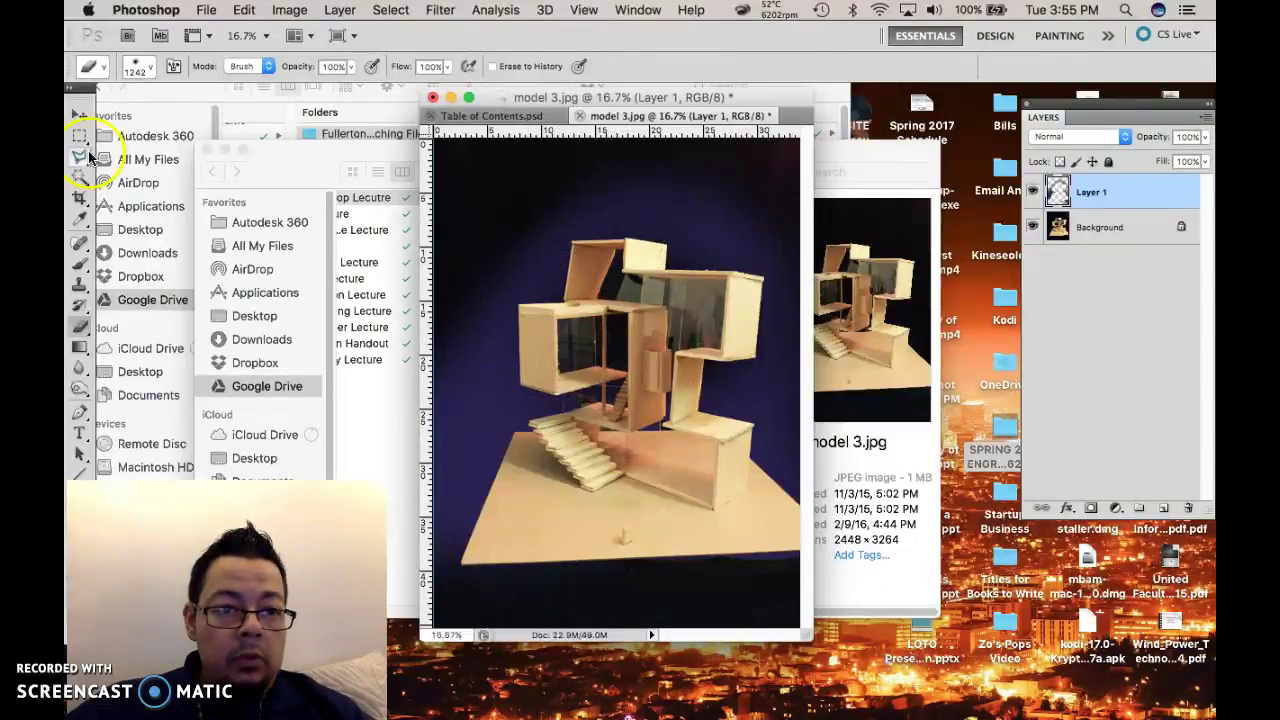
left_click(80, 115)
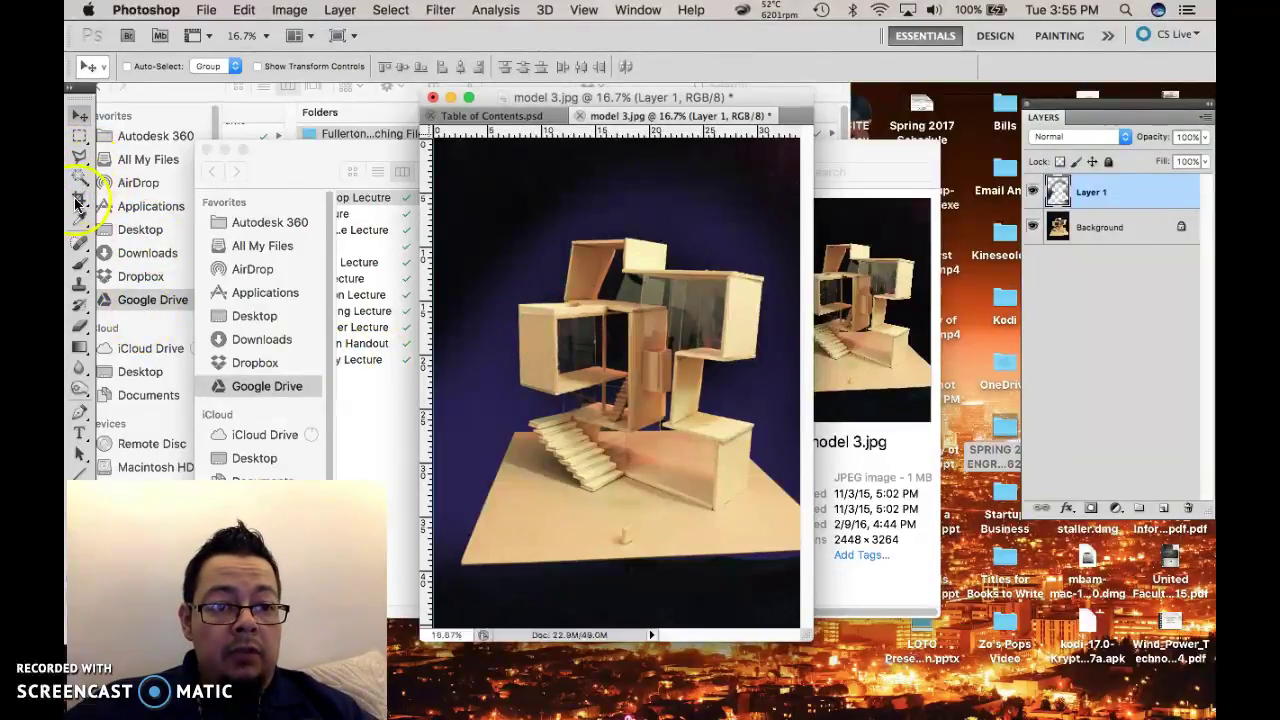
- Marquee a rectangle of backdrop above the model and cut it onto a new Layer 2
left_click(80, 137)
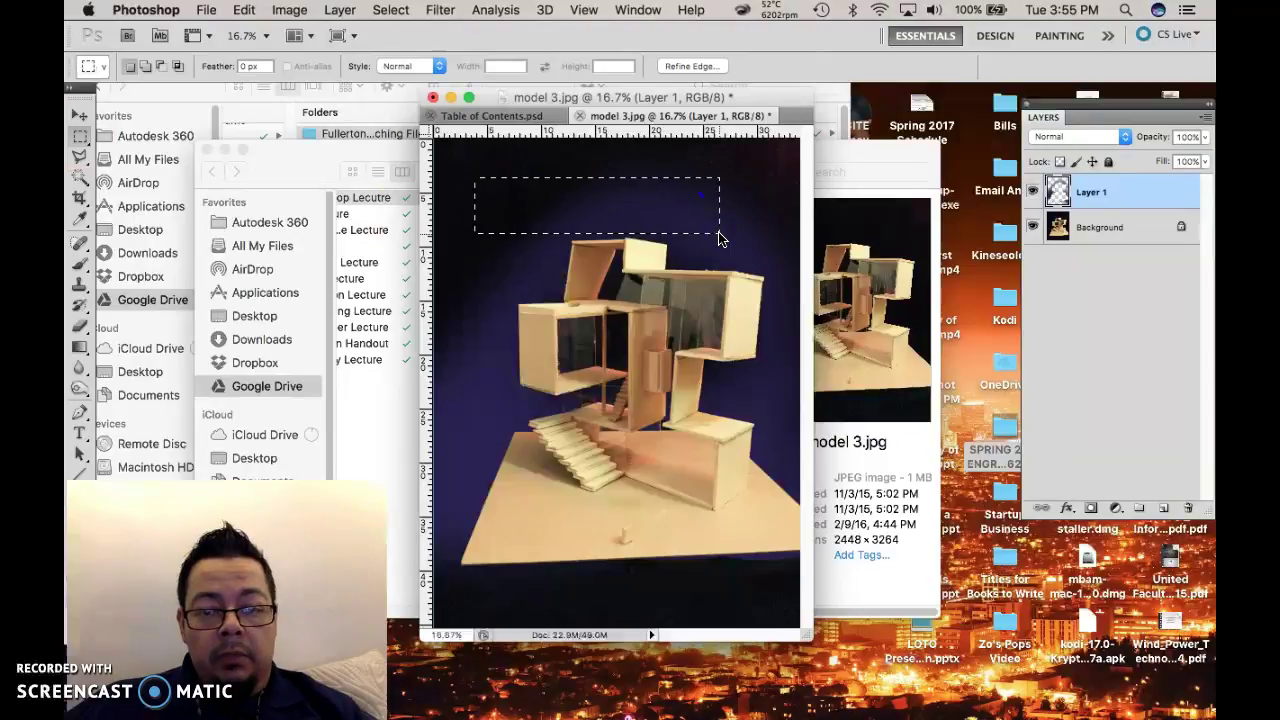
left_click(657, 214)
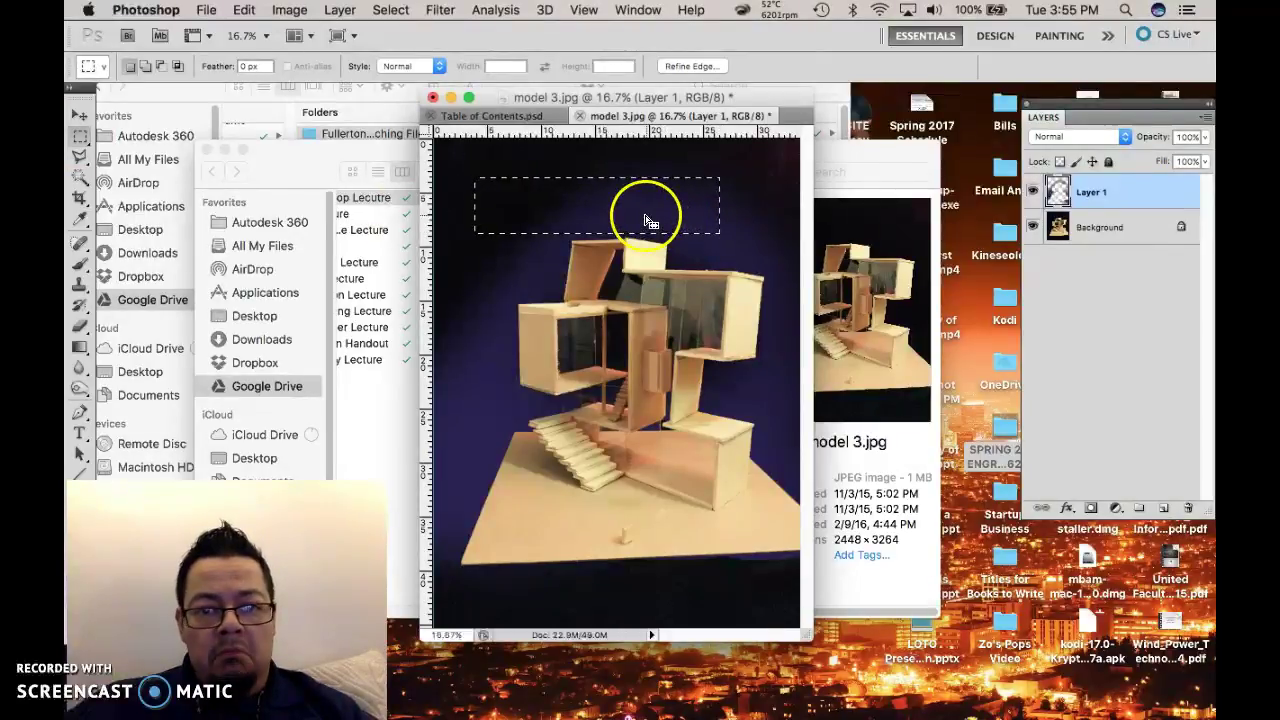
right_click(647, 220)
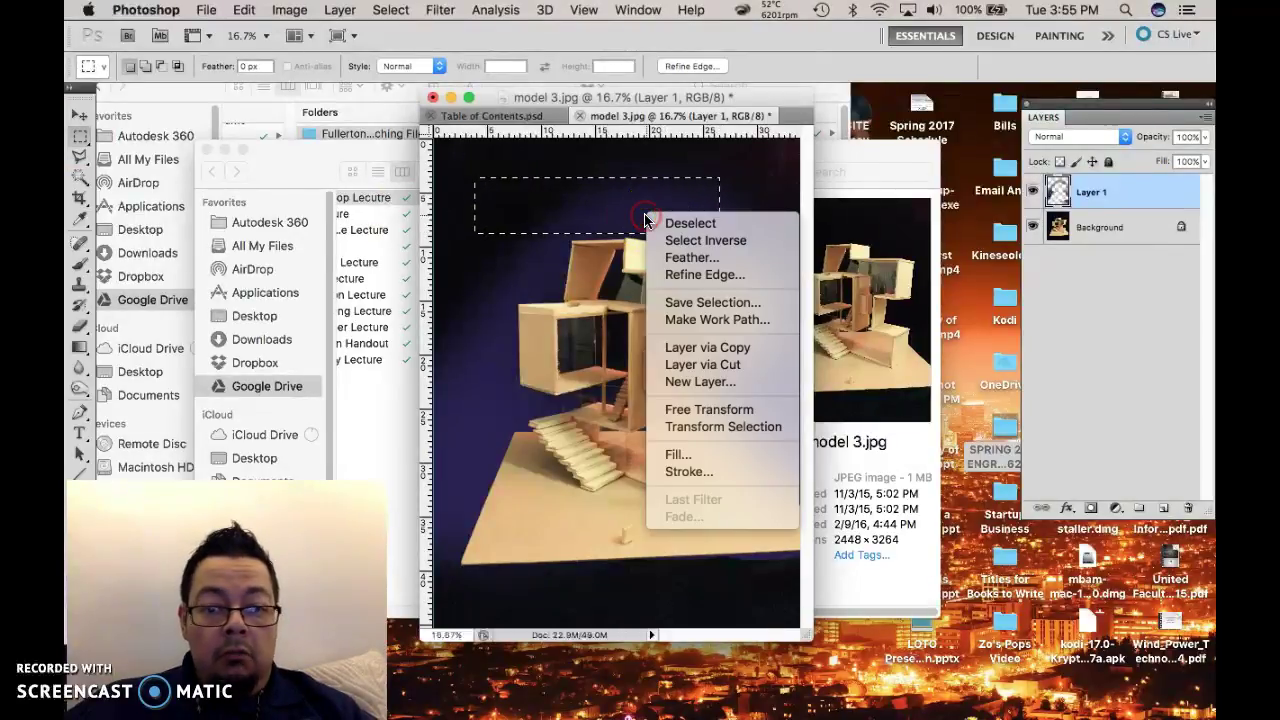
left_click(752, 353)
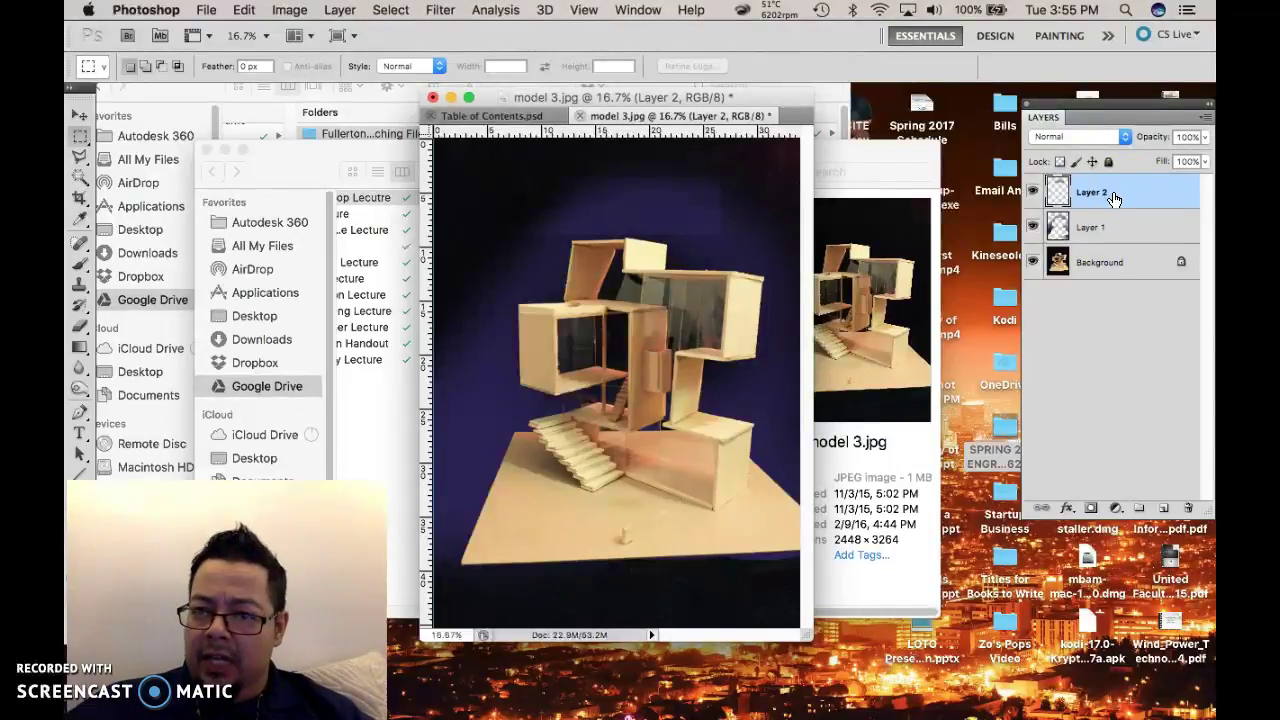
right_click(1114, 199)
- In Layer 2's style, switch off the drop shadow and bring up Outer Glow settings
left_click(1060, 222)
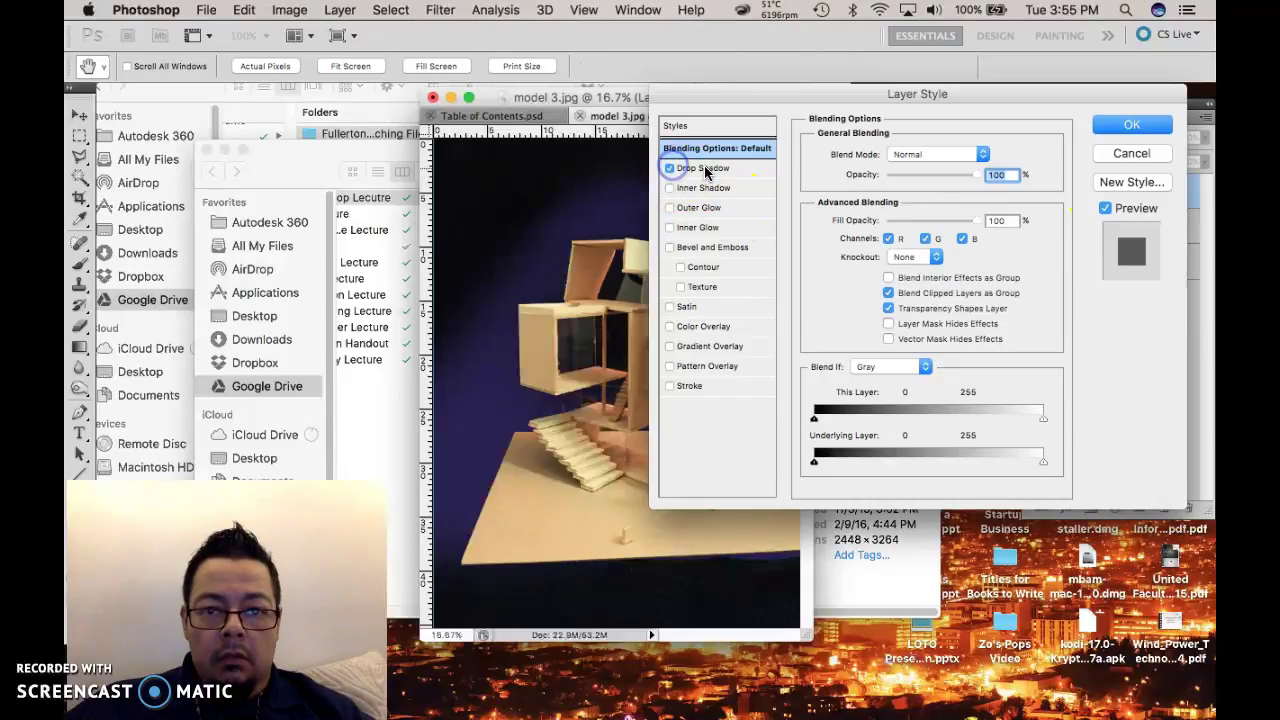
left_click(669, 170)
left_click(670, 207)
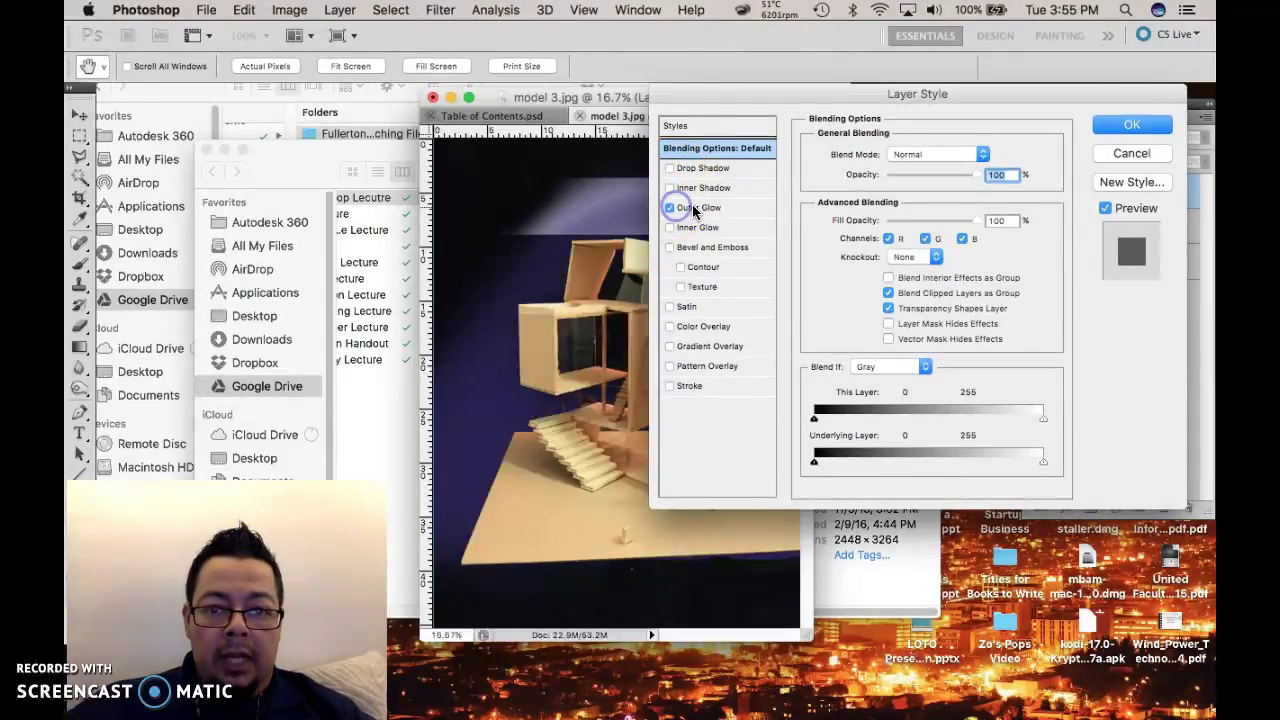
left_click(710, 208)
left_click_drag(814, 94, 924, 104)
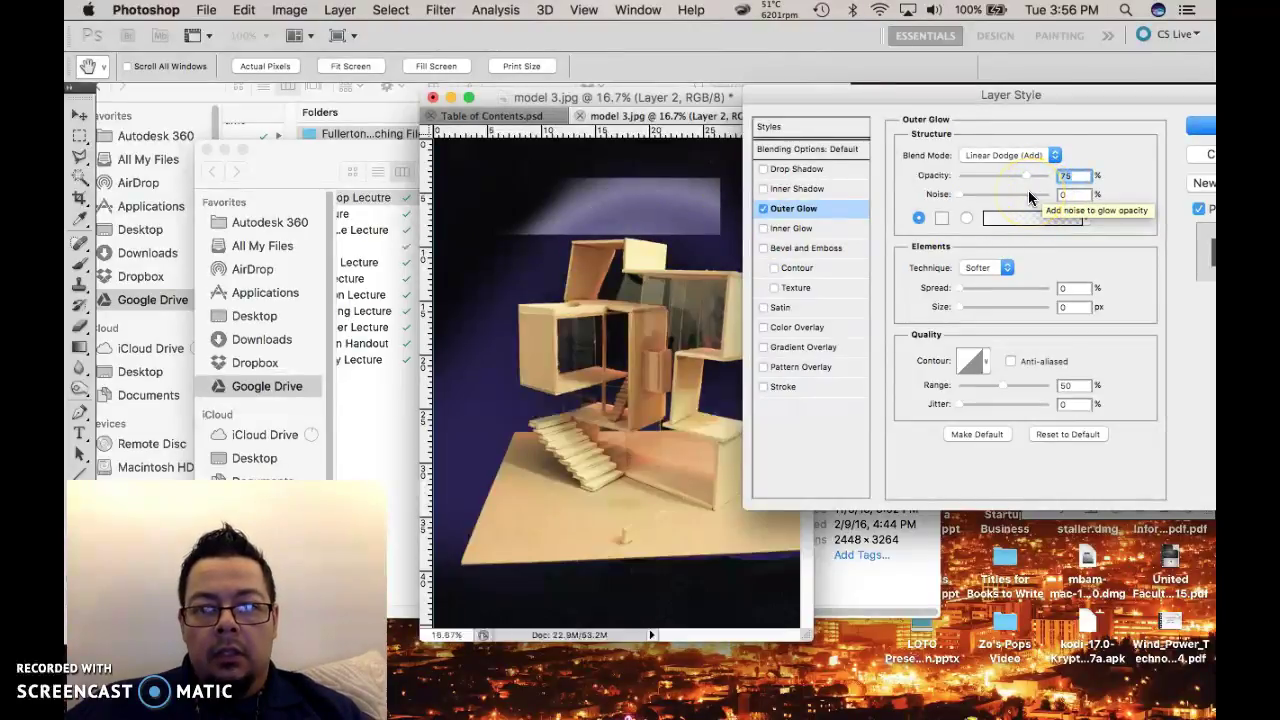
left_click_drag(1112, 95, 792, 280)
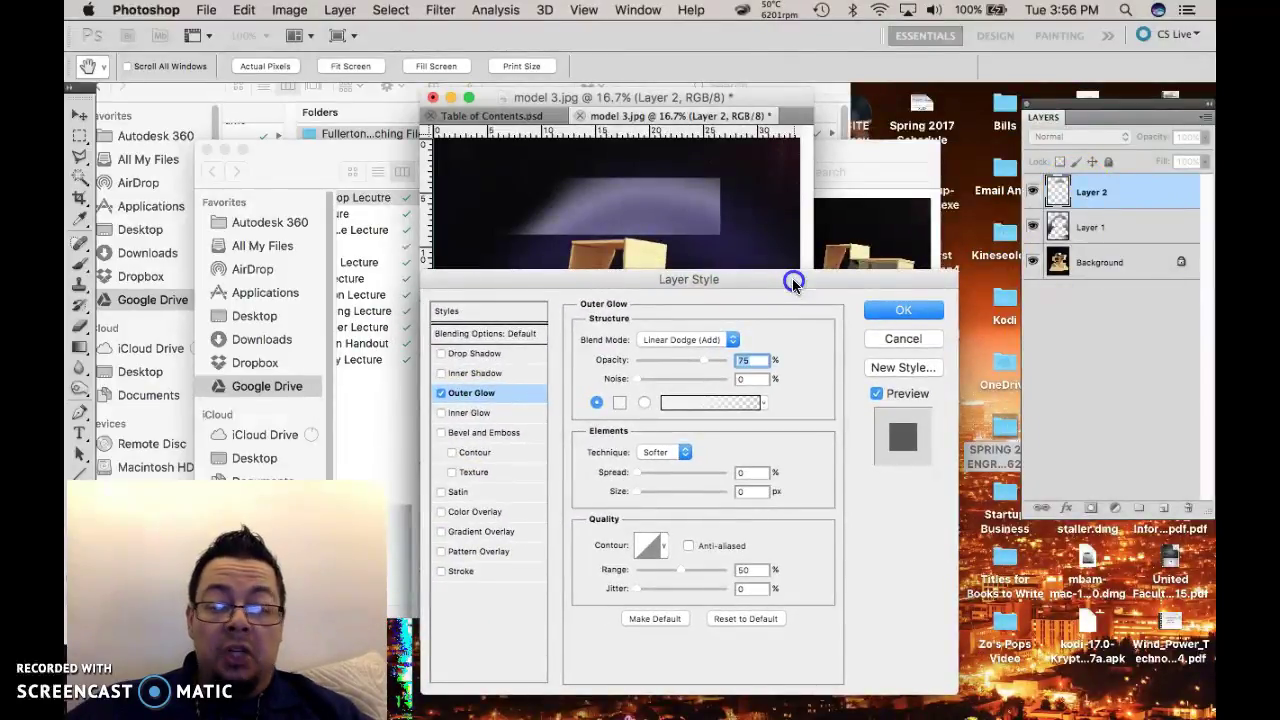
left_click_drag(792, 278, 829, 263)
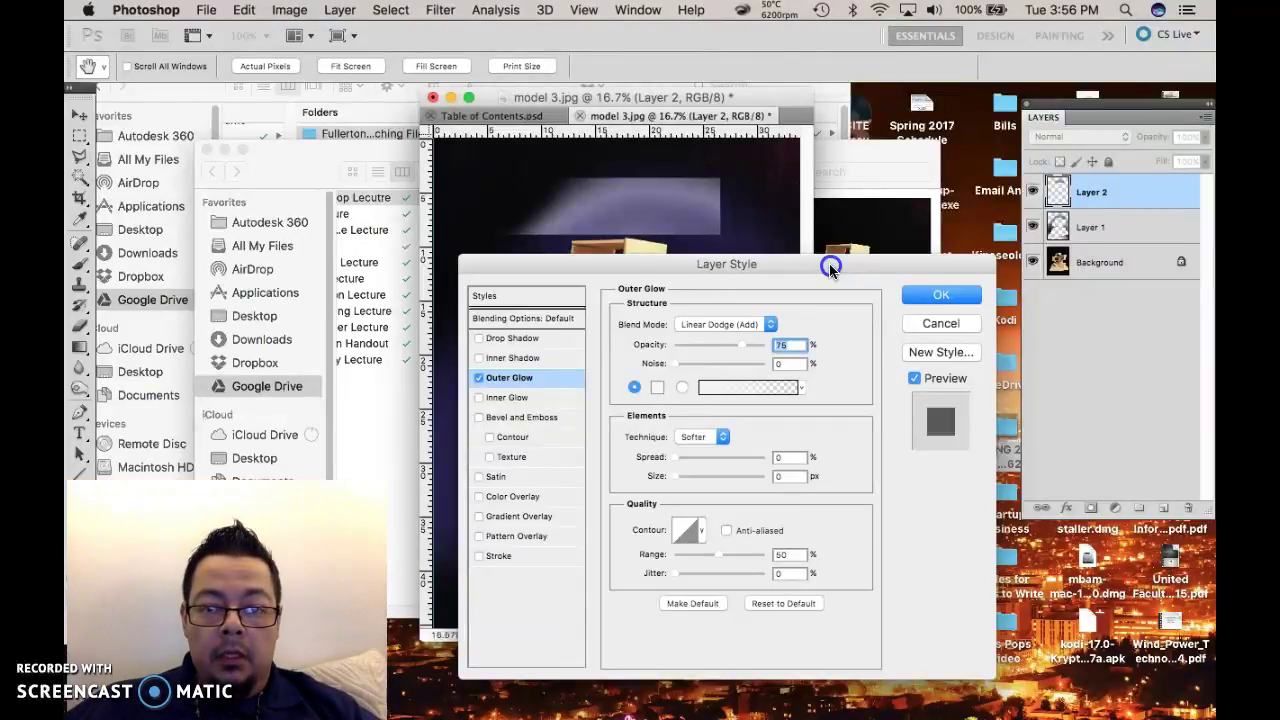
left_click_drag(829, 263, 843, 248)
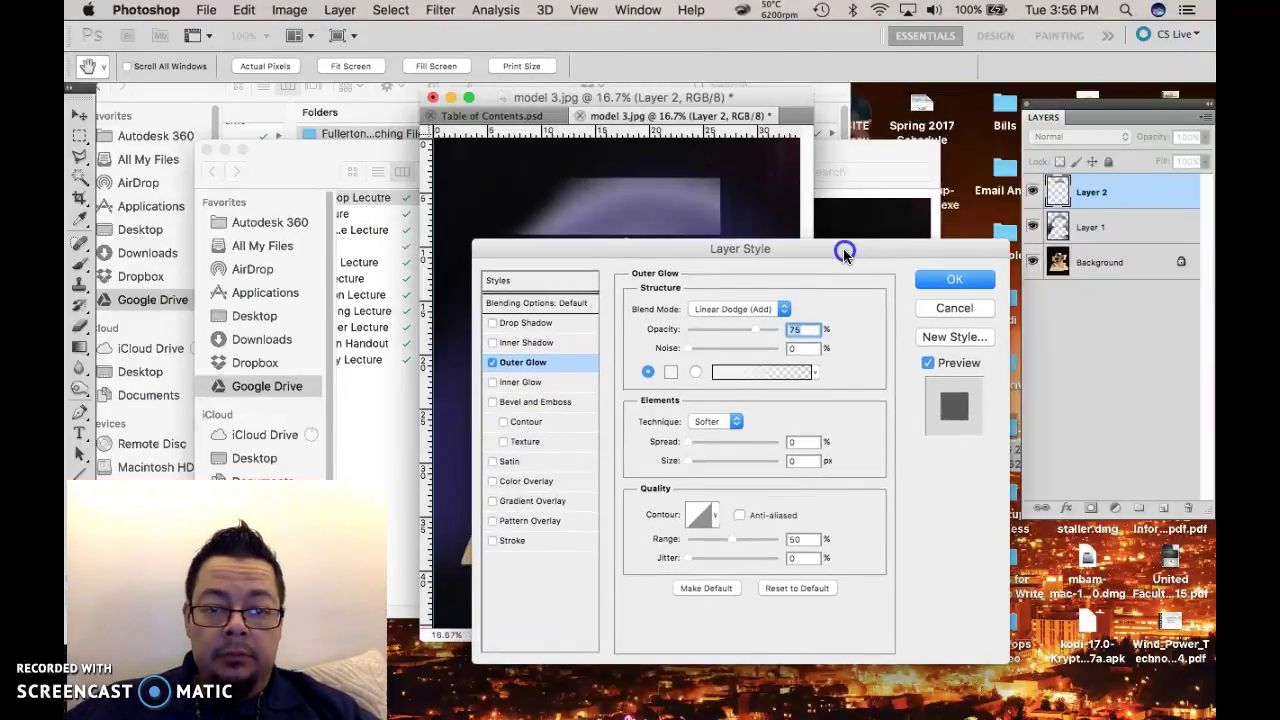
- Try an inner glow on the rectangle, then turn inner and outer glow off
left_click(491, 384)
left_click(491, 384)
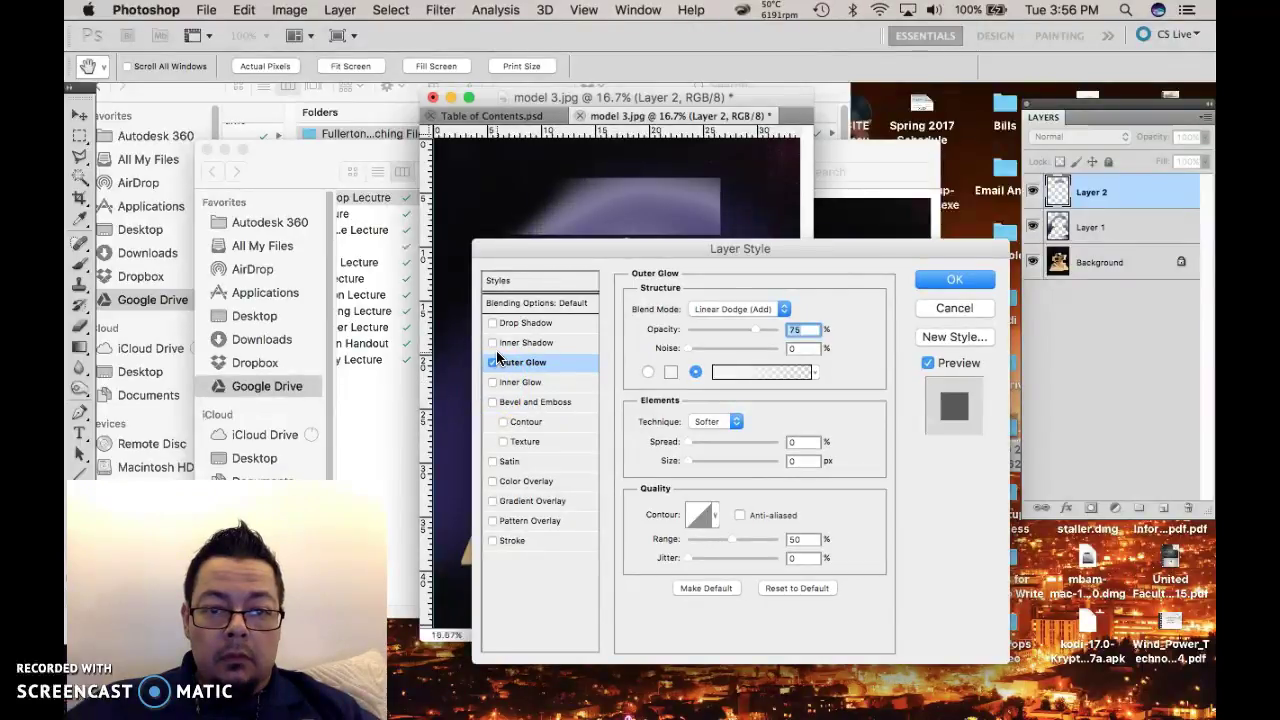
left_click(491, 362)
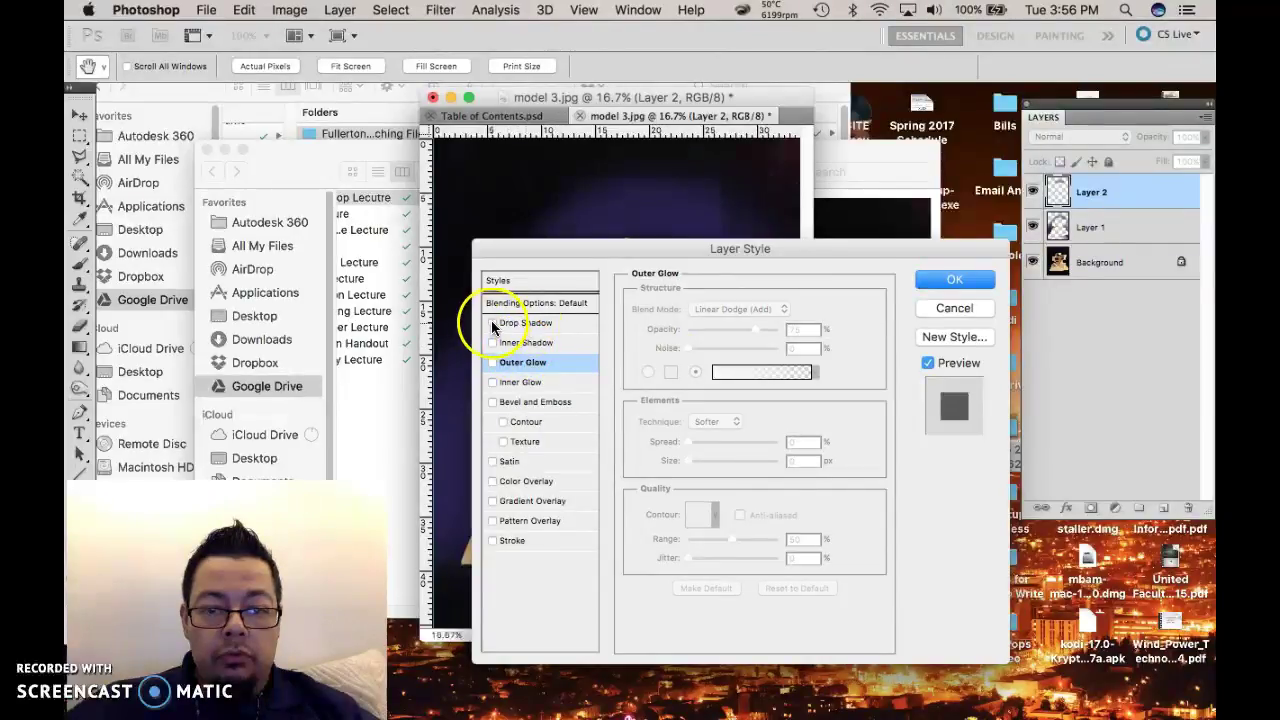
- Enable a drop shadow on the rectangle at 100% opacity
left_click(518, 322)
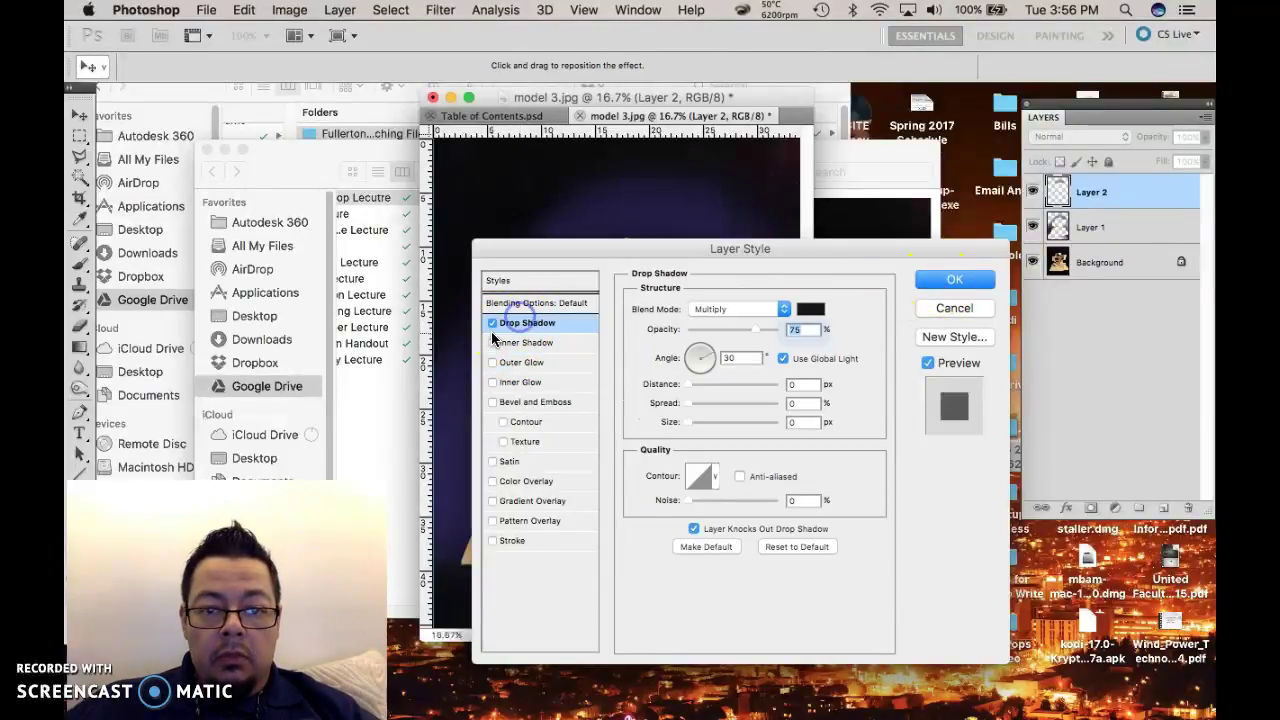
left_click_drag(800, 250, 818, 339)
left_click_drag(788, 420, 857, 420)
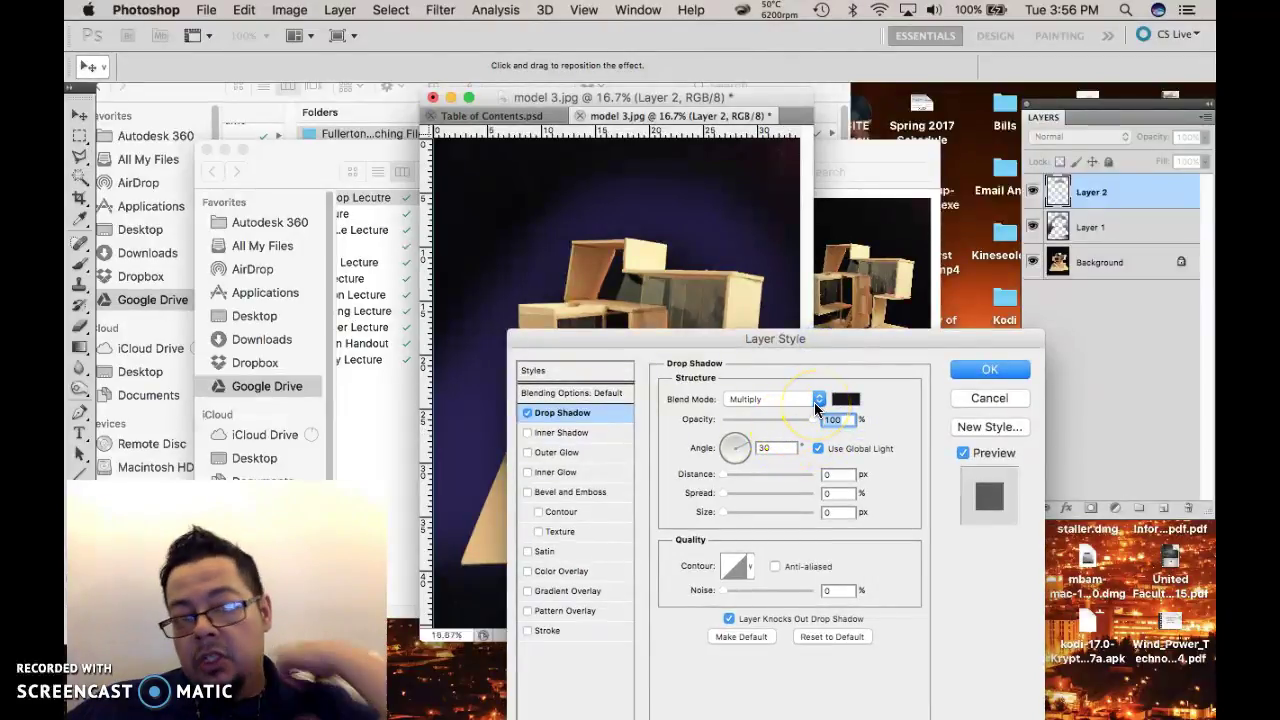
- Try Linear Burn, Darker Color, Screen and Difference blend modes for the shadow
left_click(815, 404)
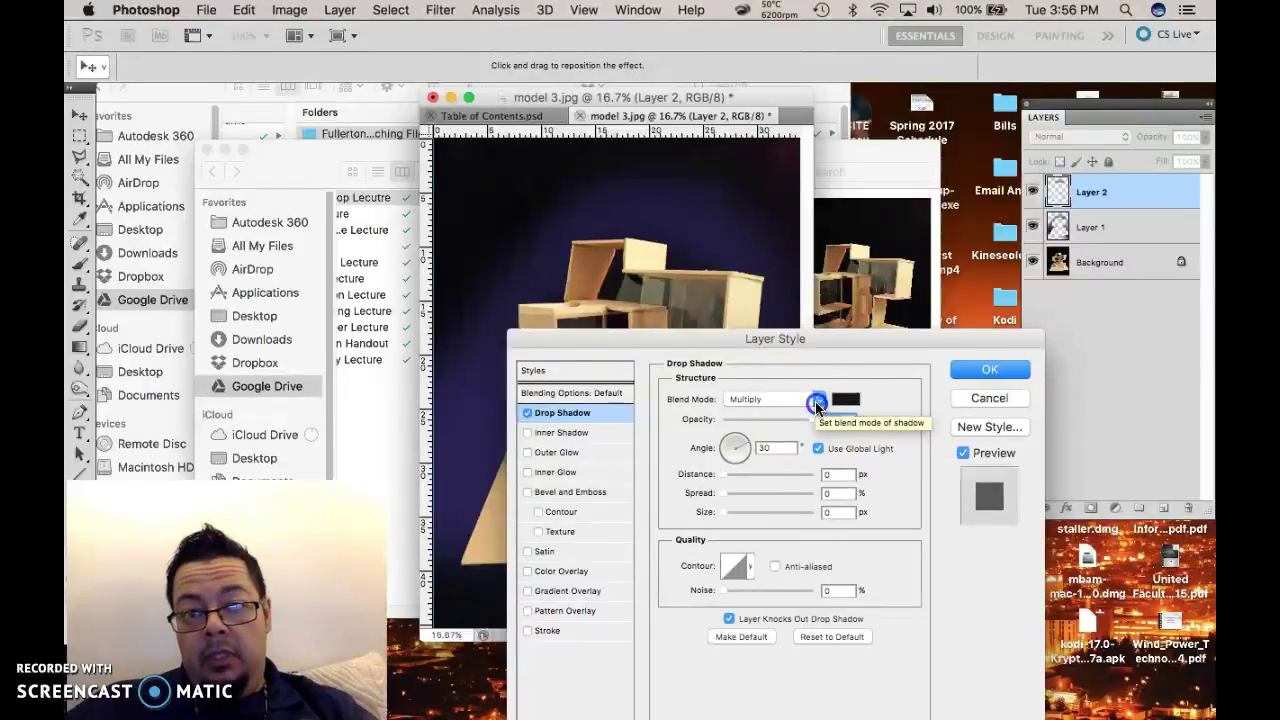
left_click(791, 421)
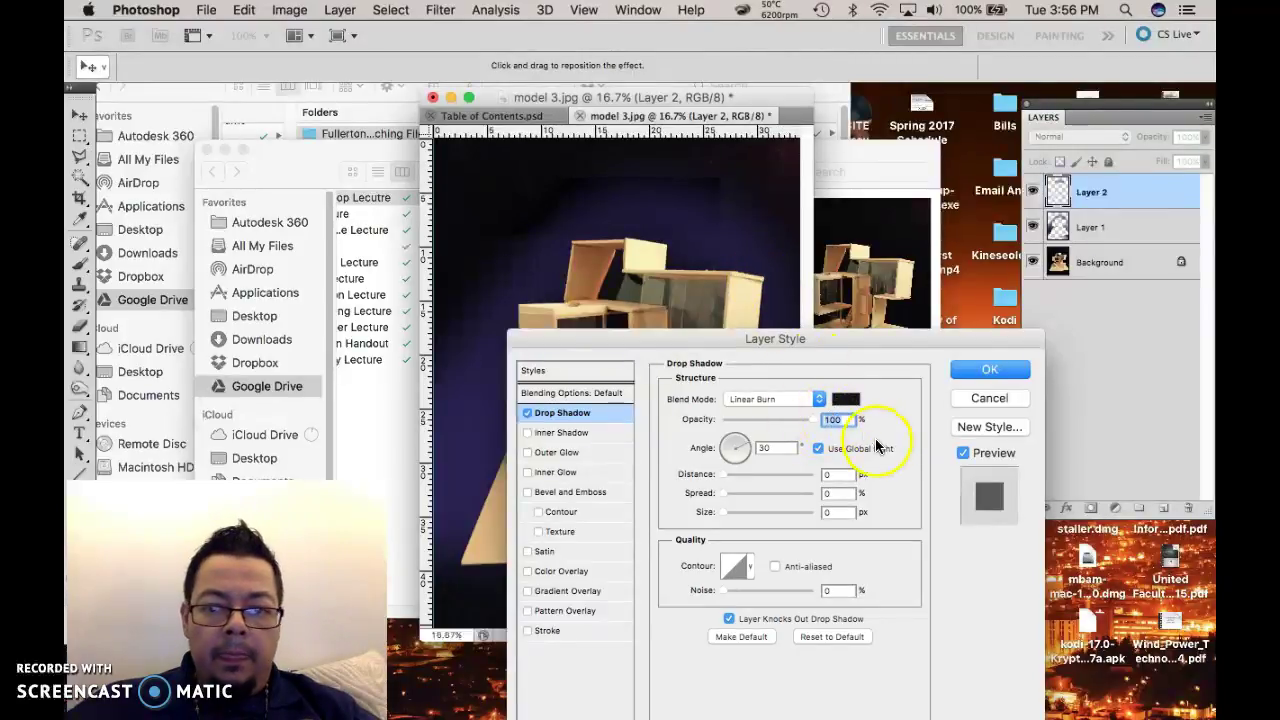
left_click(817, 399)
left_click(800, 408)
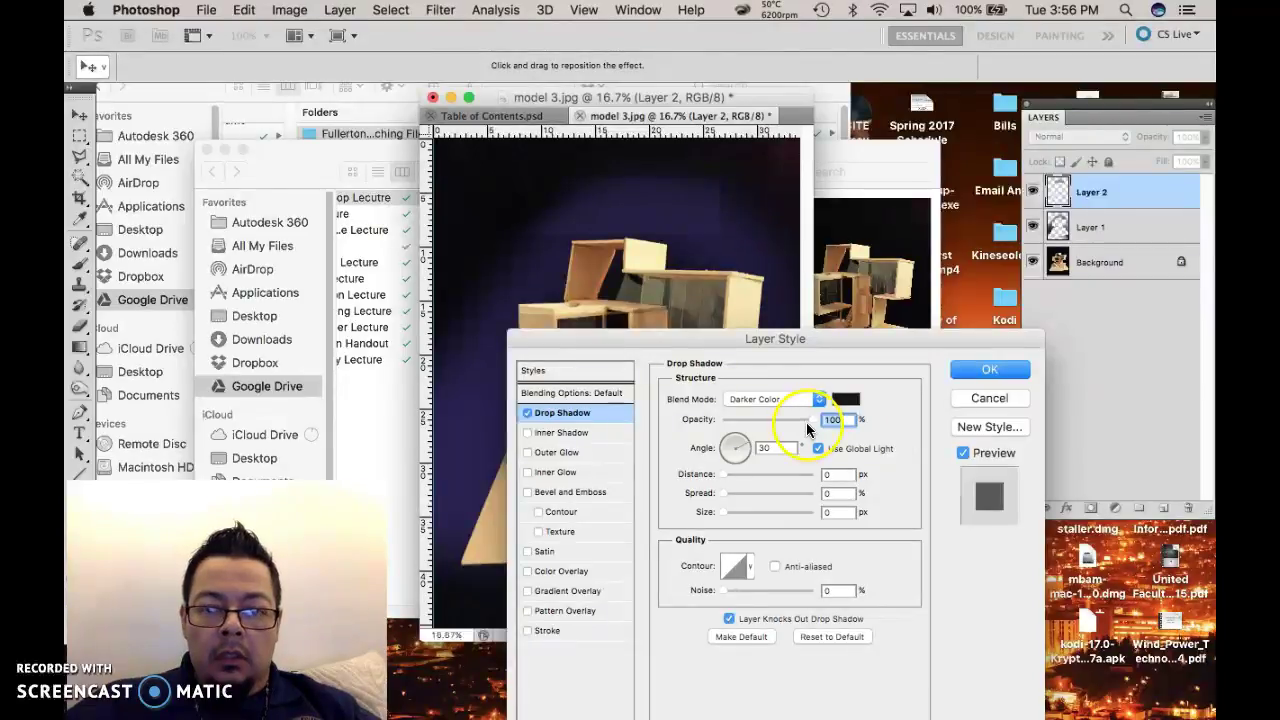
left_click(817, 401)
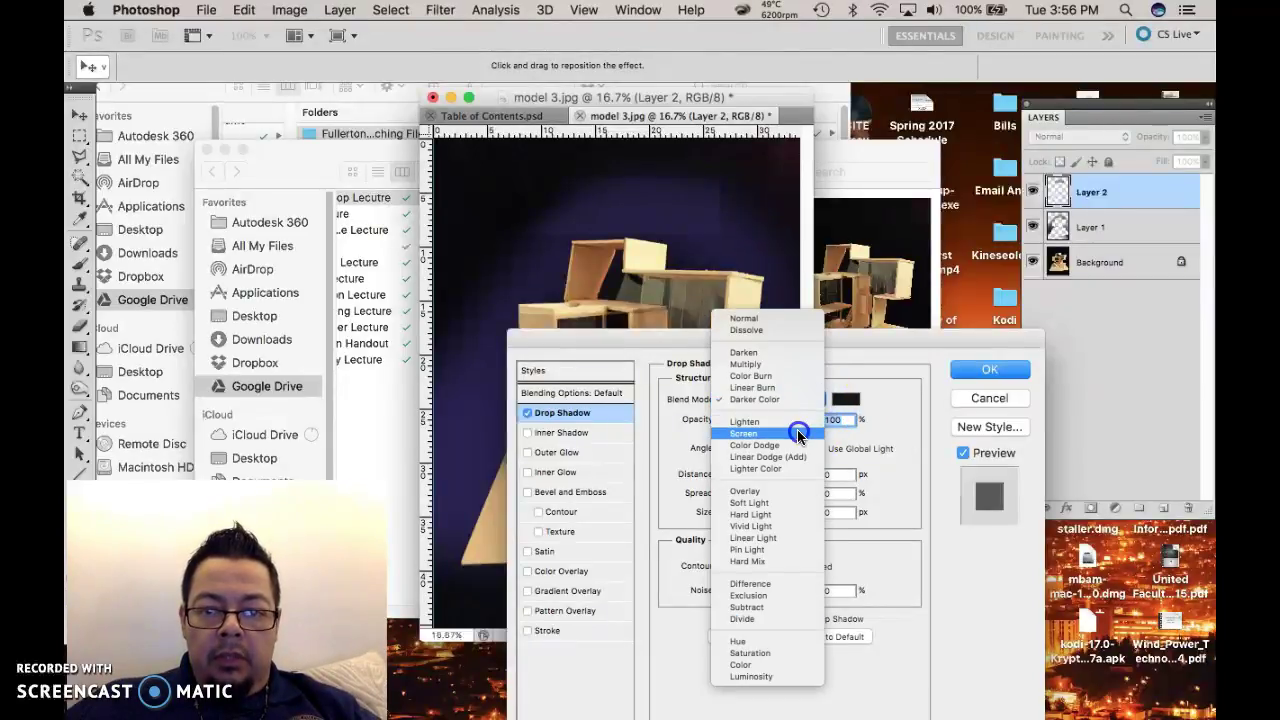
left_click(797, 431)
left_click(818, 400)
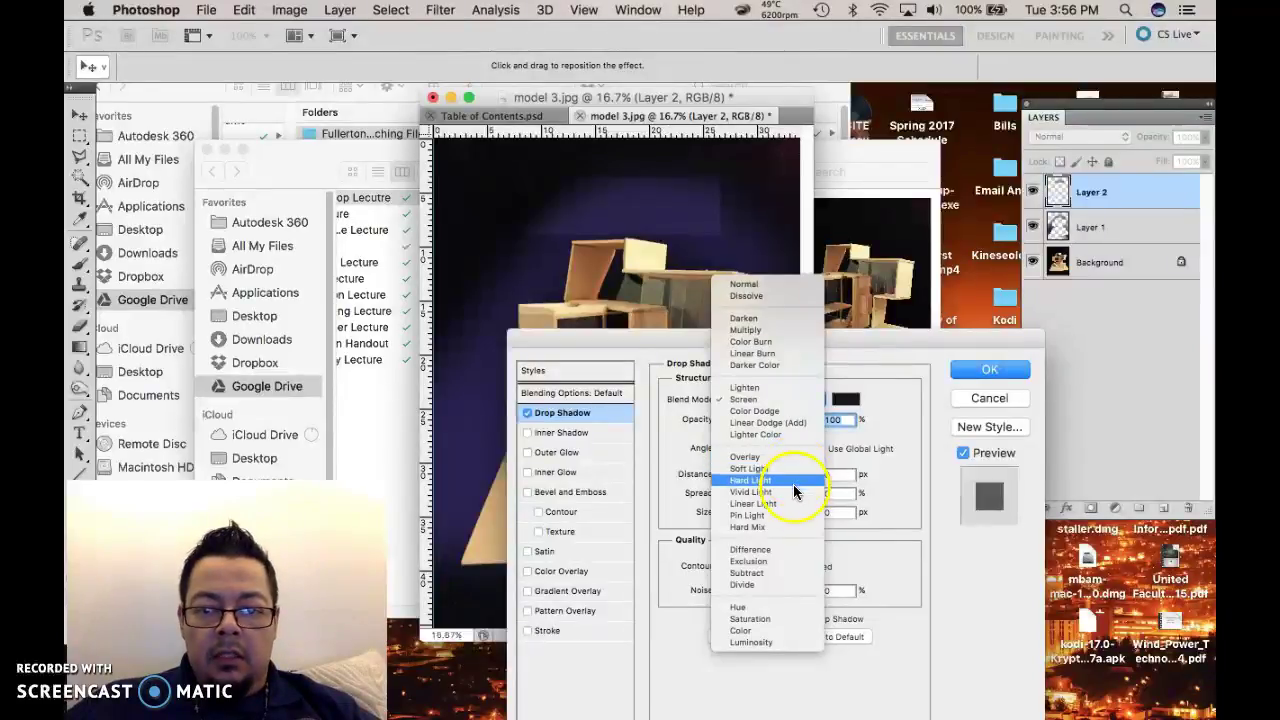
left_click(781, 553)
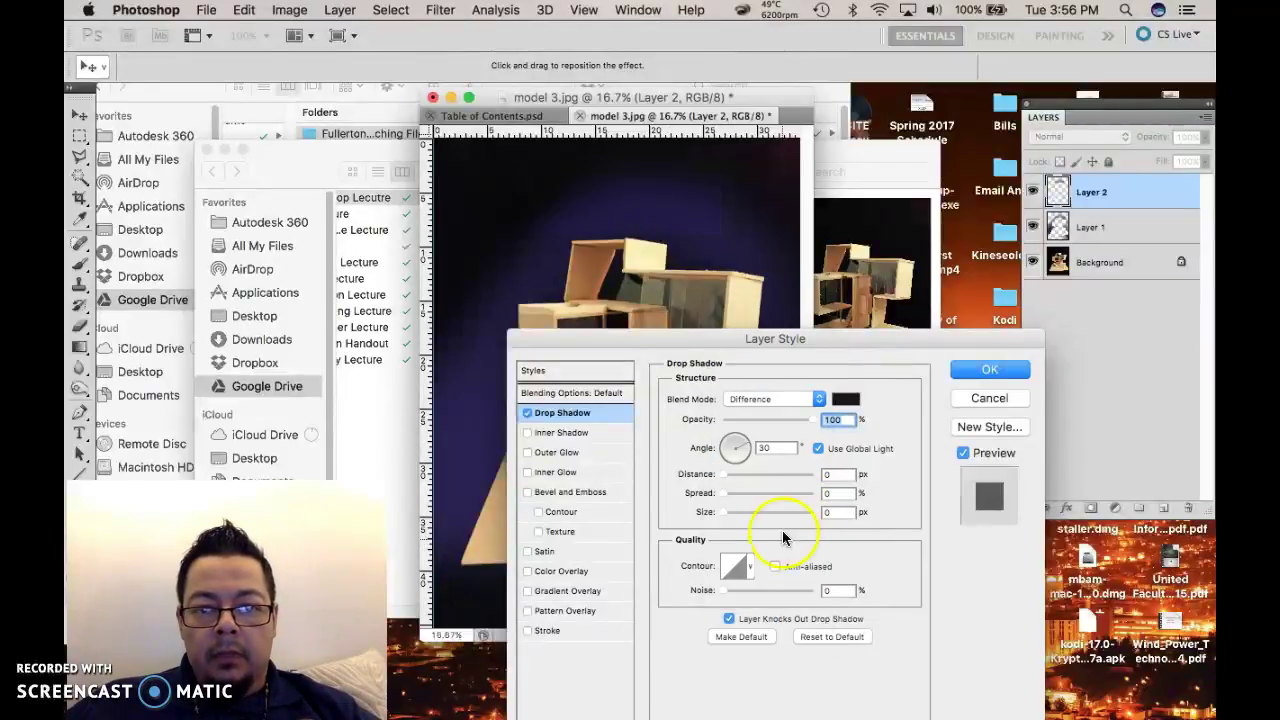
- After trying Saturation, settle the shadow on Color Burn offset 14 px, then switch it off
left_click(527, 410)
left_click(527, 413)
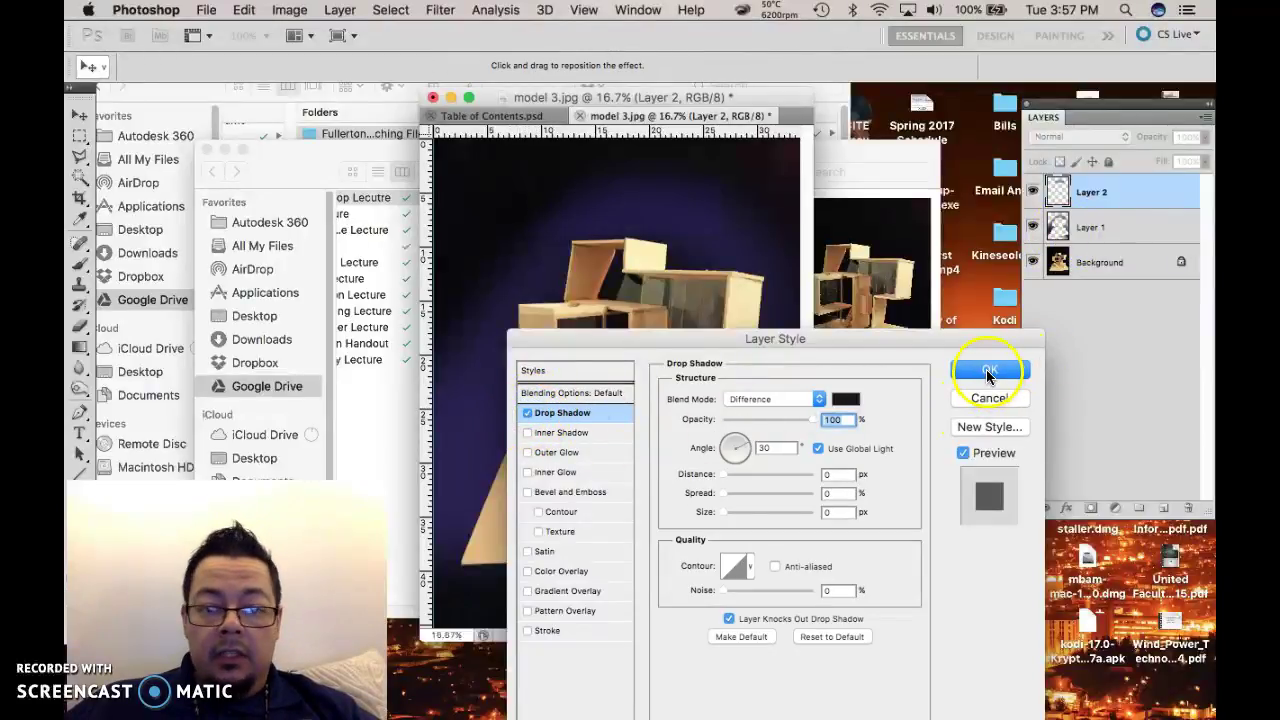
left_click(812, 402)
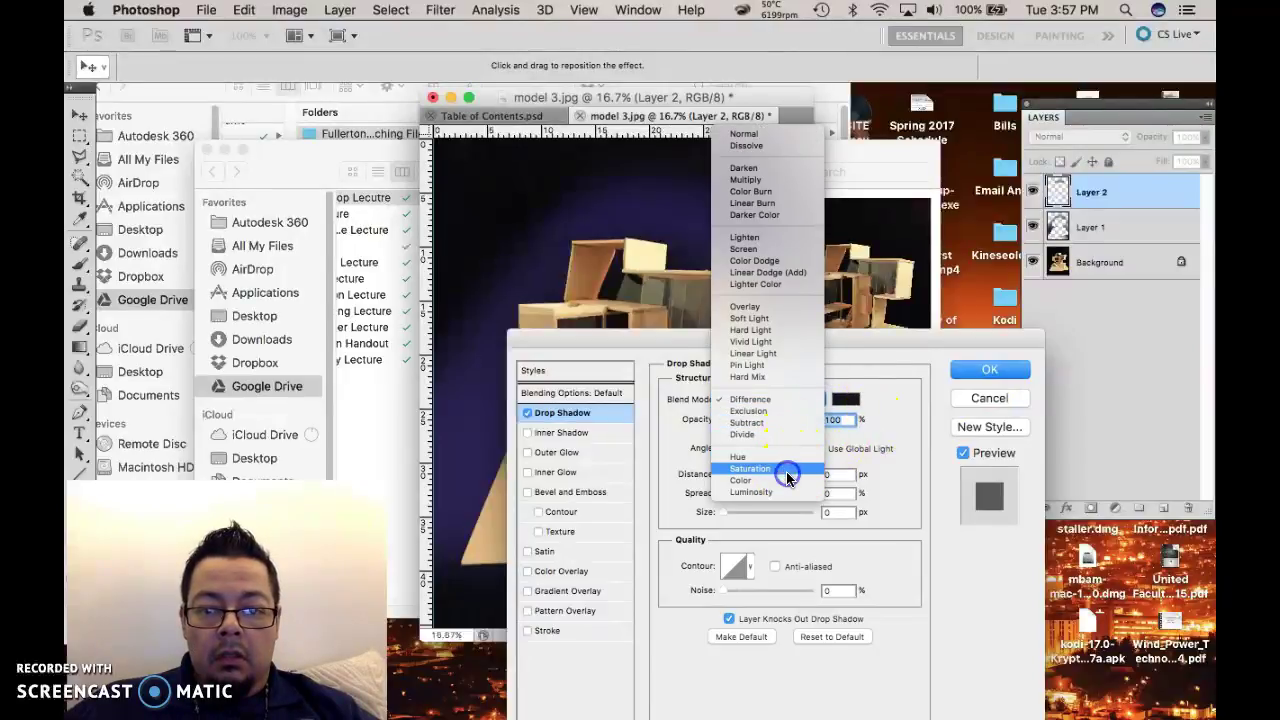
left_click(787, 469)
left_click(815, 400)
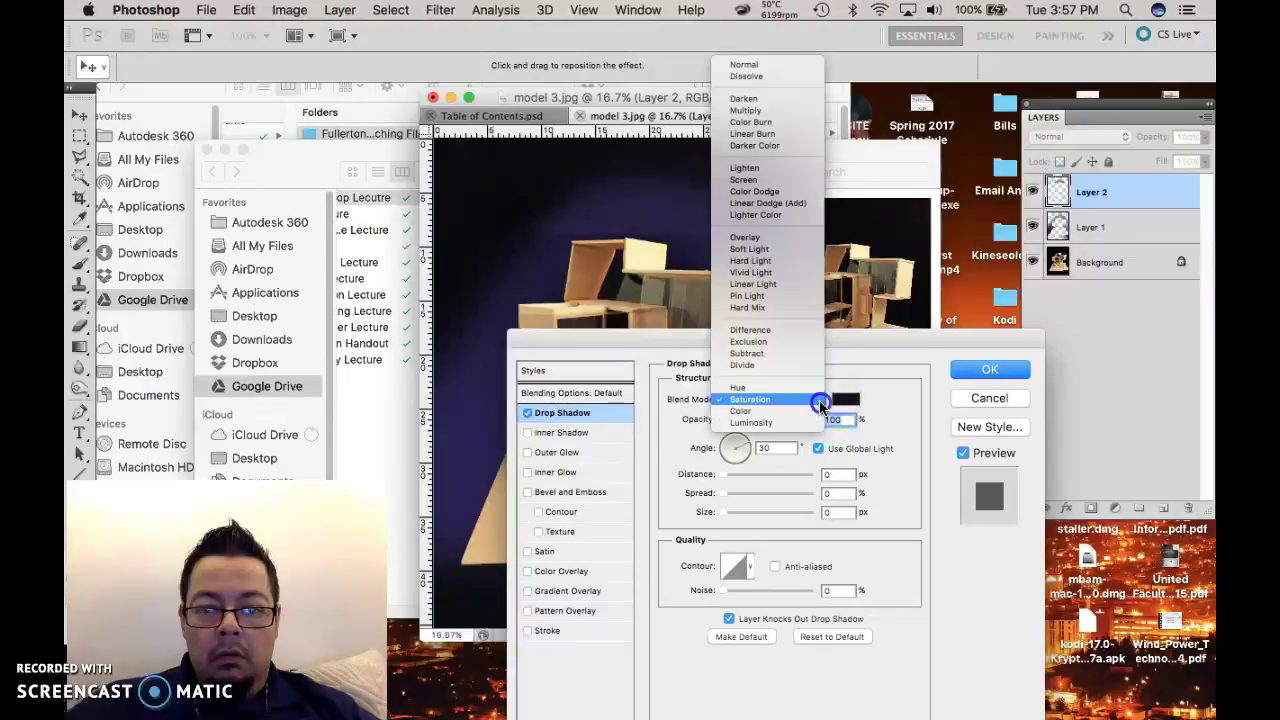
left_click(765, 123)
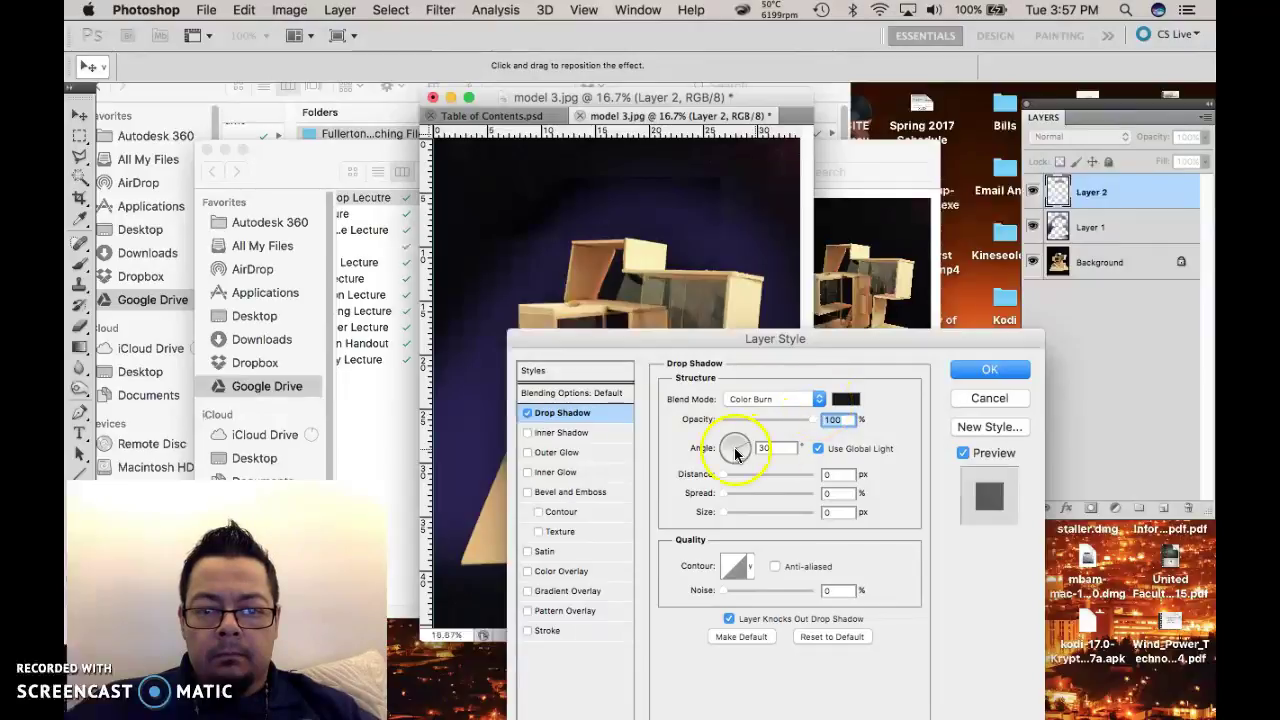
left_click_drag(727, 475, 754, 515)
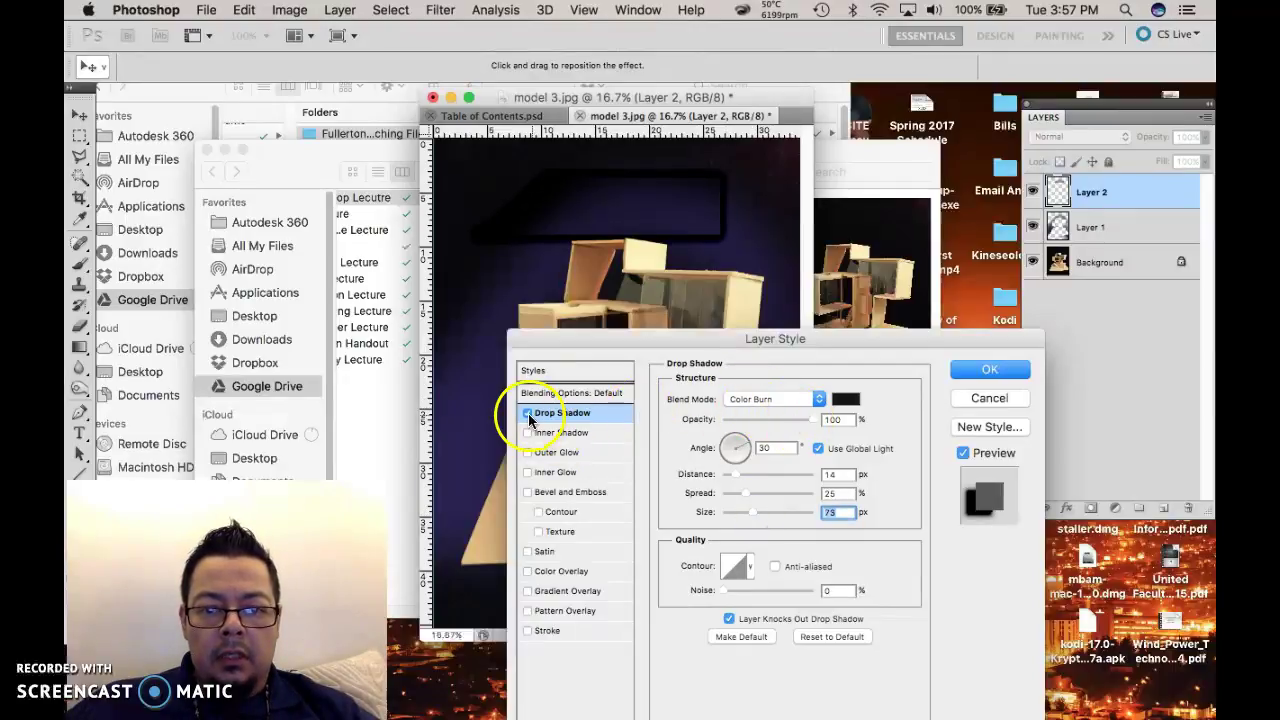
left_click(528, 414)
- Re-enable the white outer glow at 100% opacity and widen its spread
left_click(530, 453)
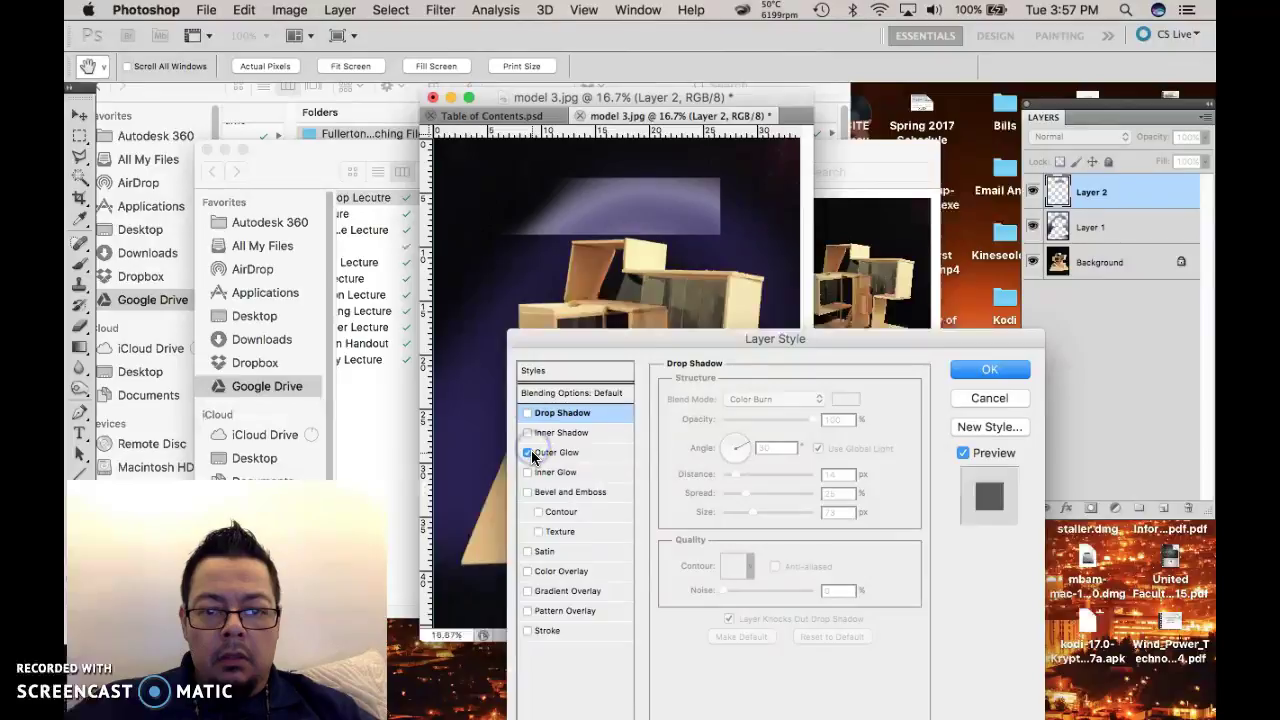
left_click(588, 454)
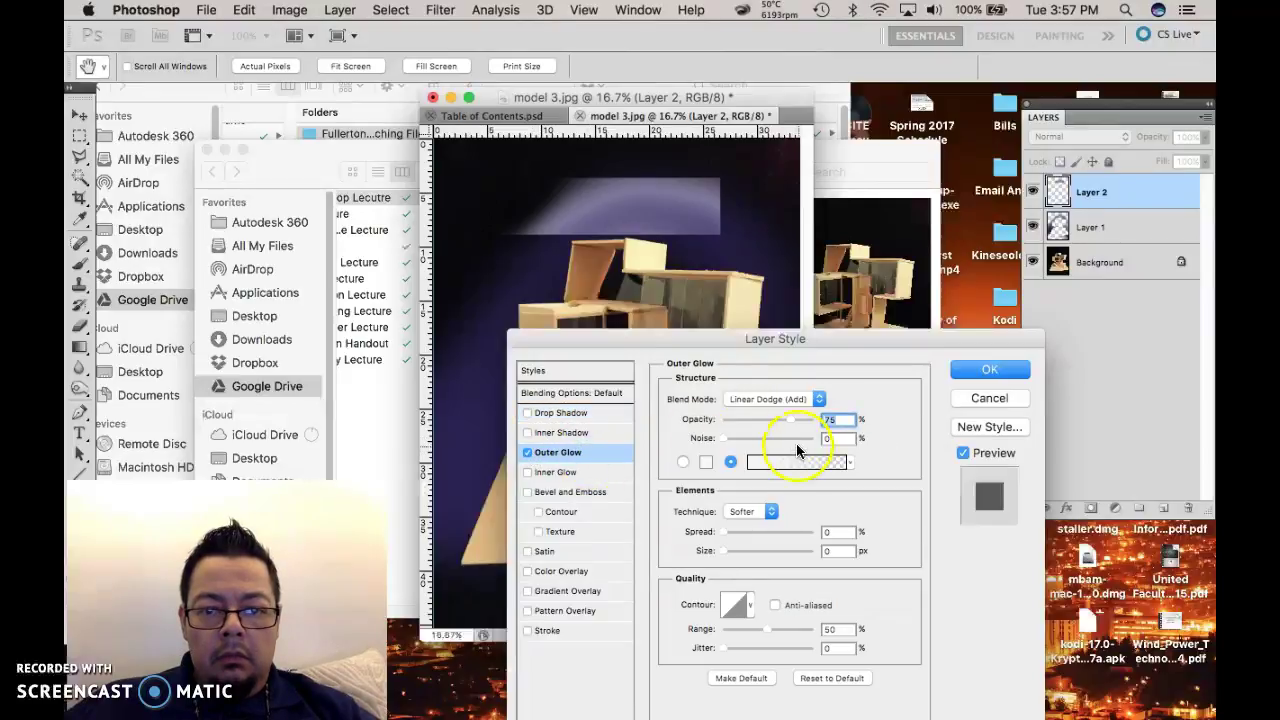
left_click_drag(791, 417, 823, 421)
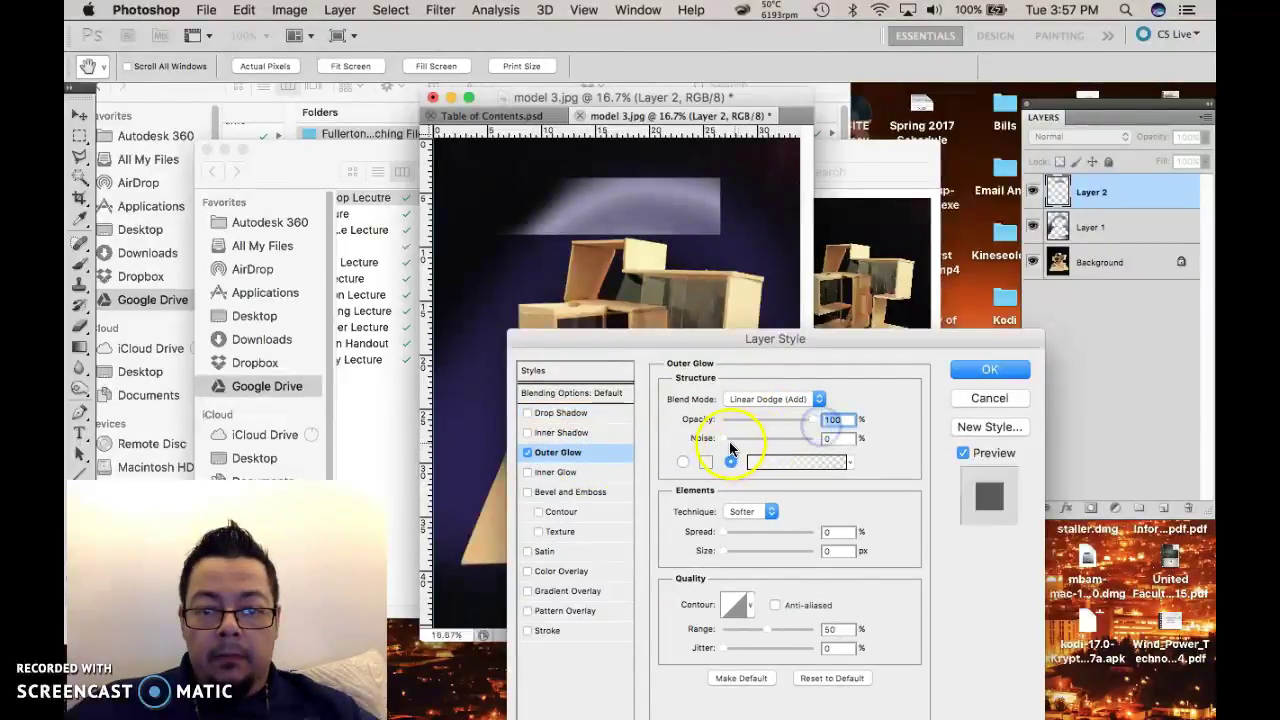
mouse_move(722, 532)
left_mouse_down()
mouse_move(762, 558)
mouse_move(729, 532)
left_mouse_up()
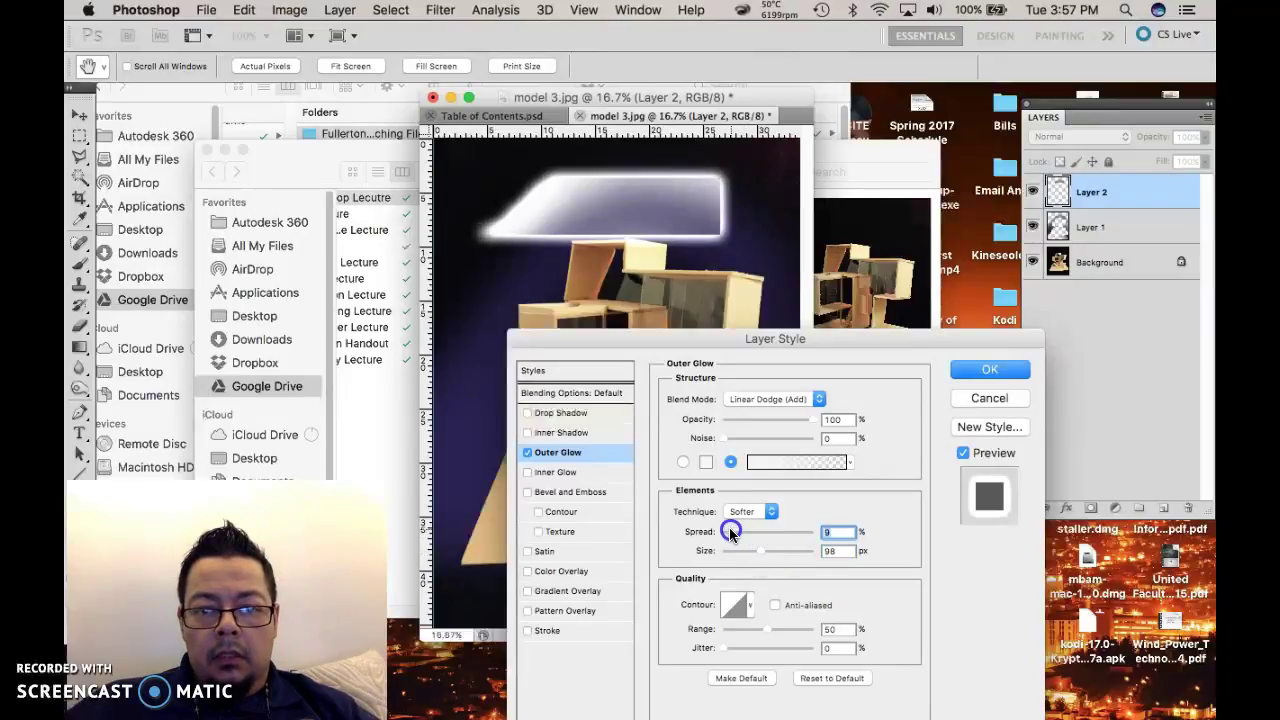